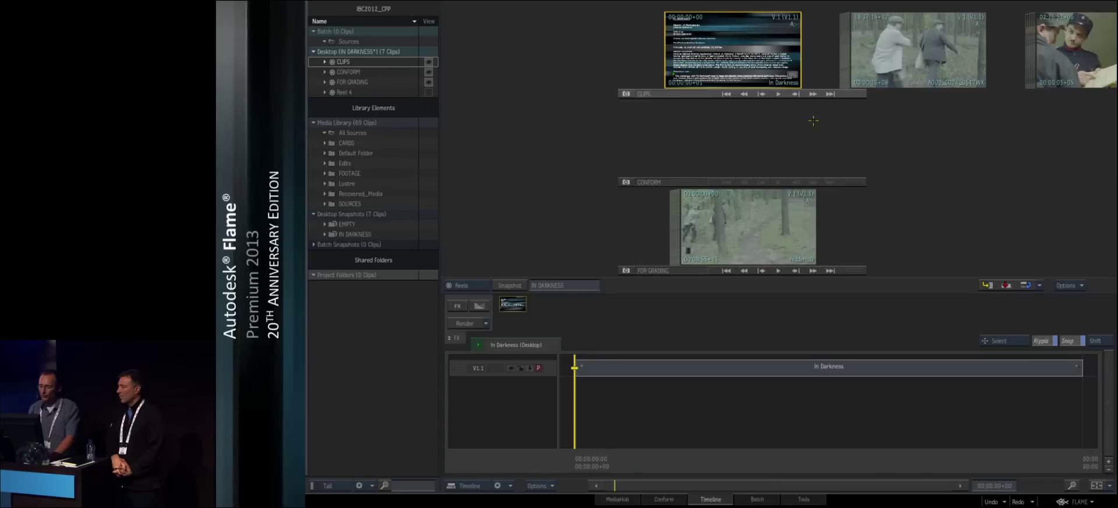
- Look through the clips on the CLIPS reel and select the forest shot with the two walking men
left_click_drag(916, 62, 738, 84)
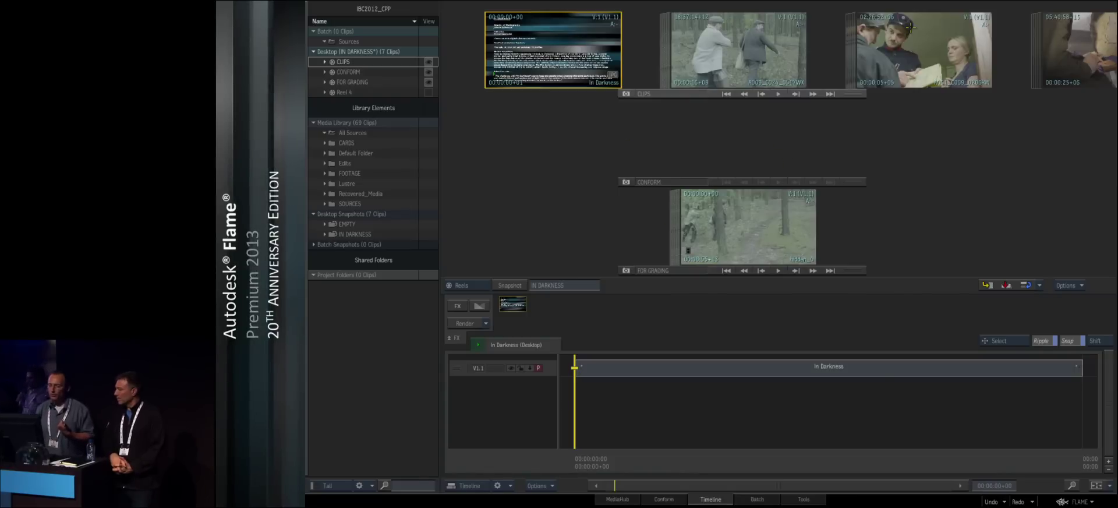
left_click_drag(888, 39, 823, 43)
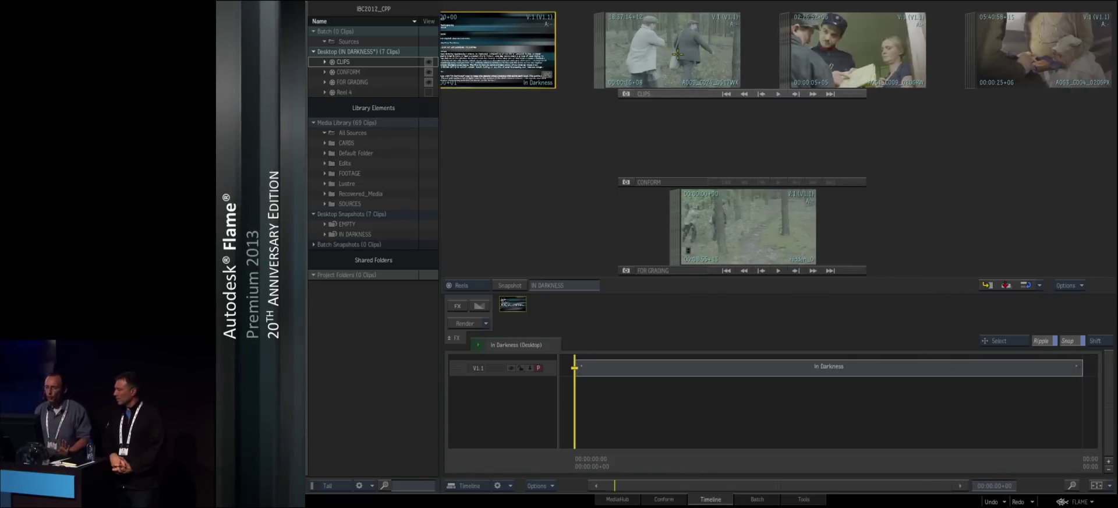
left_click(675, 54)
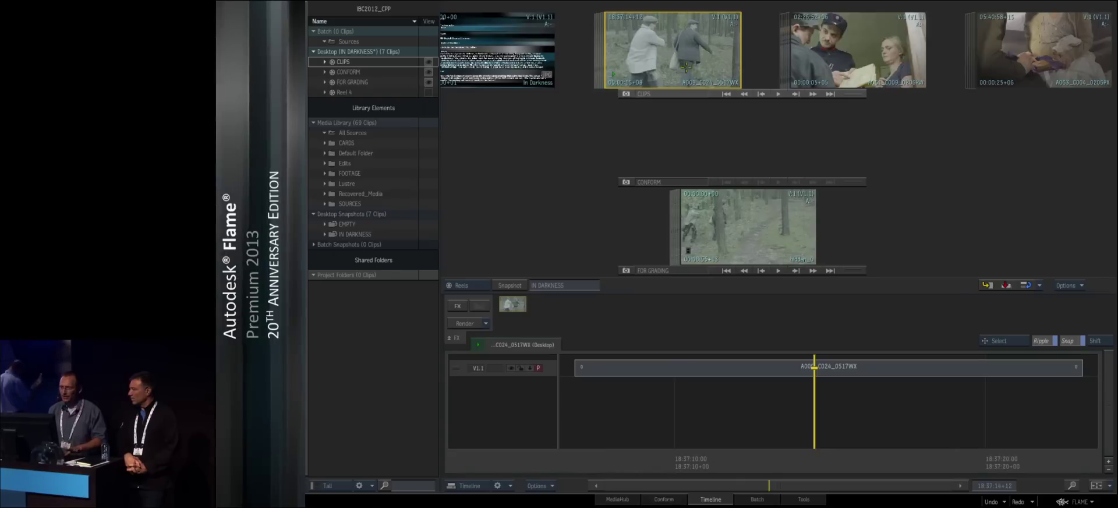
left_click_drag(663, 53, 707, 55)
- Load the EDL named hidden from the bookmarked IBC2012_CPP storage directory as a new conform sequence
left_click(665, 499)
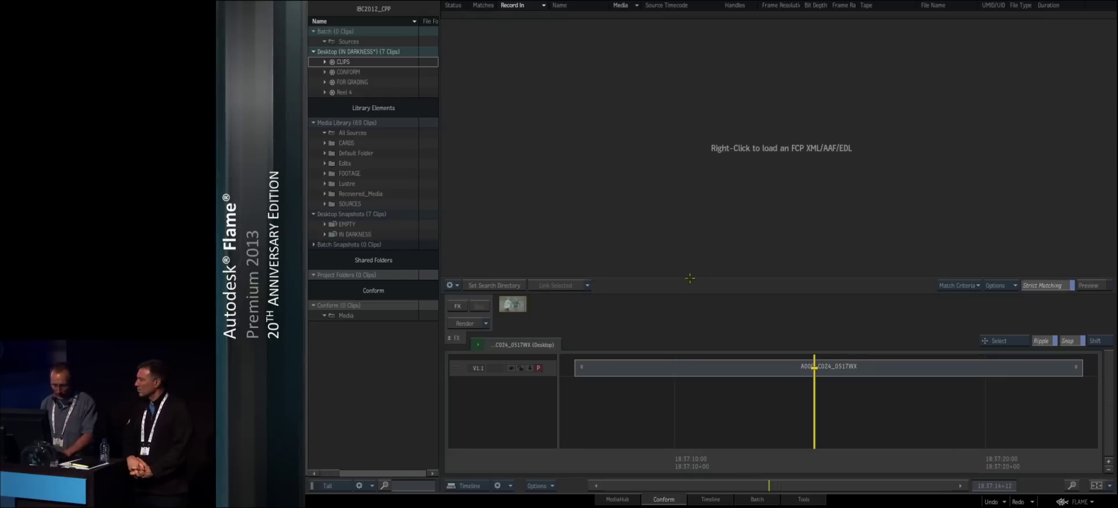
right_click(680, 145)
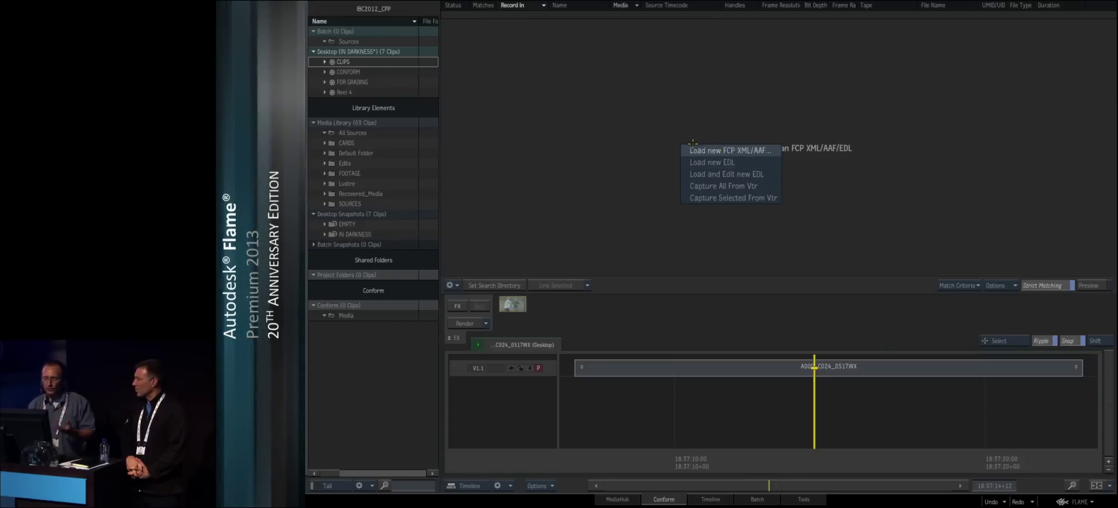
left_click(722, 163)
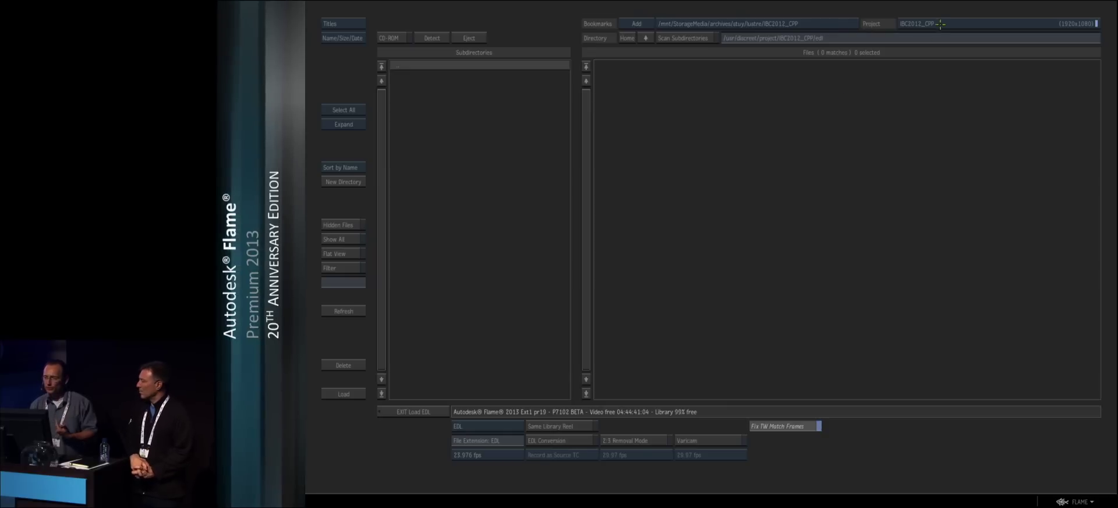
left_click(816, 24)
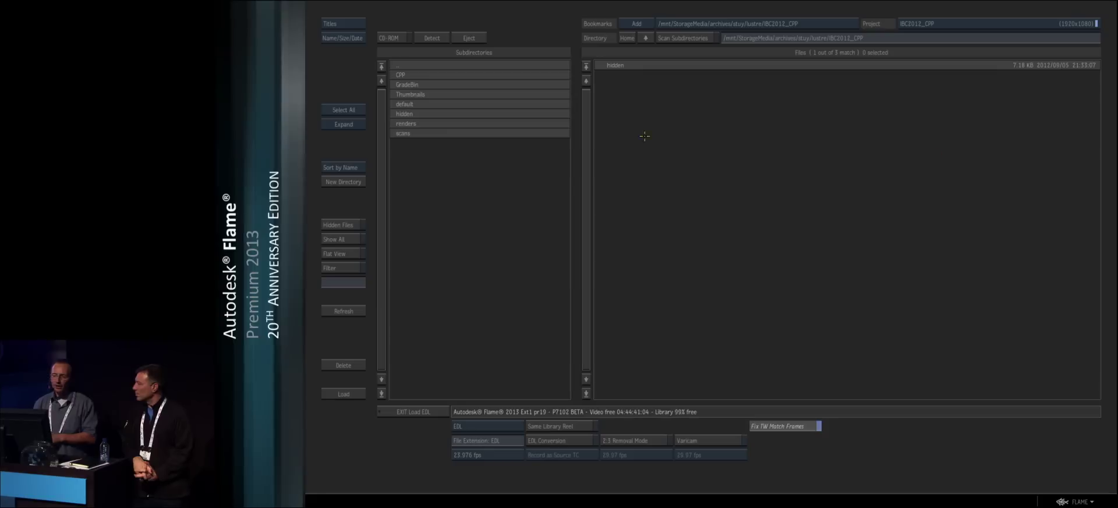
left_click(621, 65)
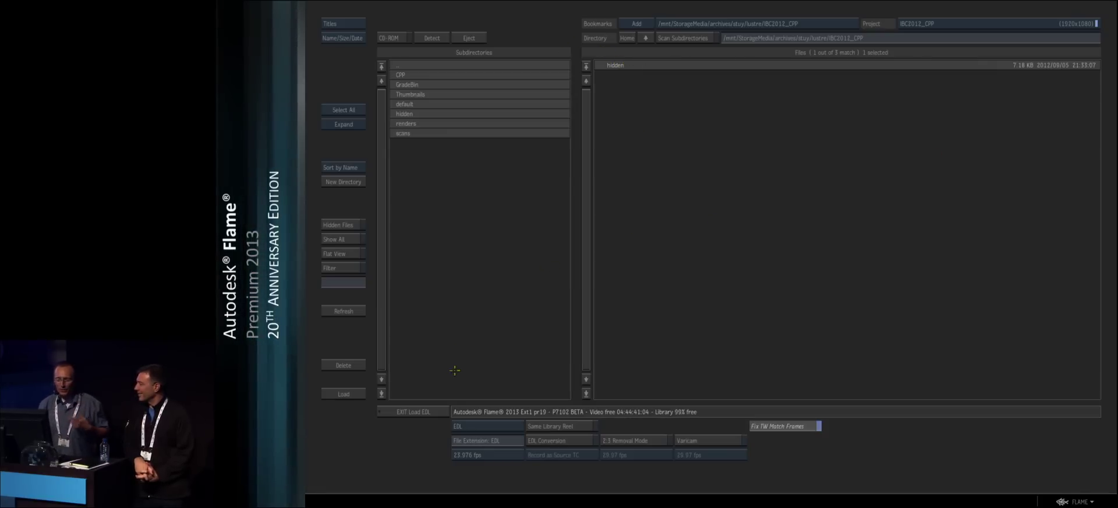
left_click(345, 393)
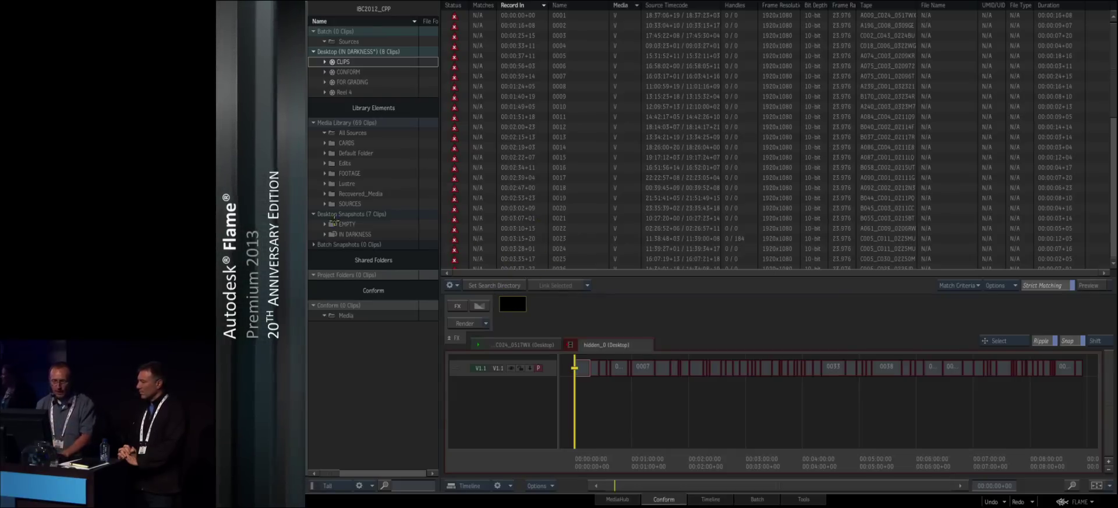
- Set the FOOTAGE folder inside the SOURCES library as the conform search location
left_click(324, 205)
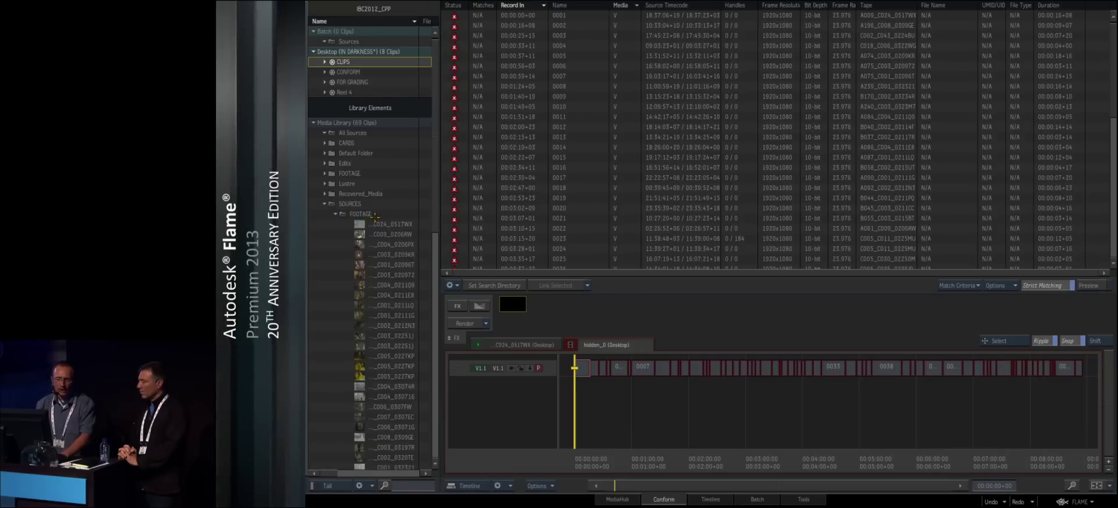
left_click(375, 215)
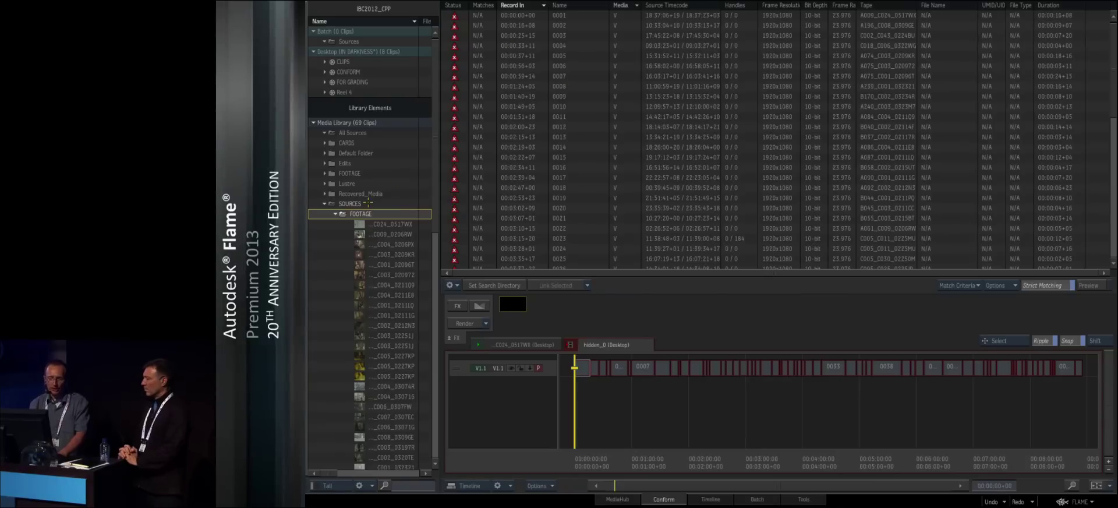
right_click(363, 214)
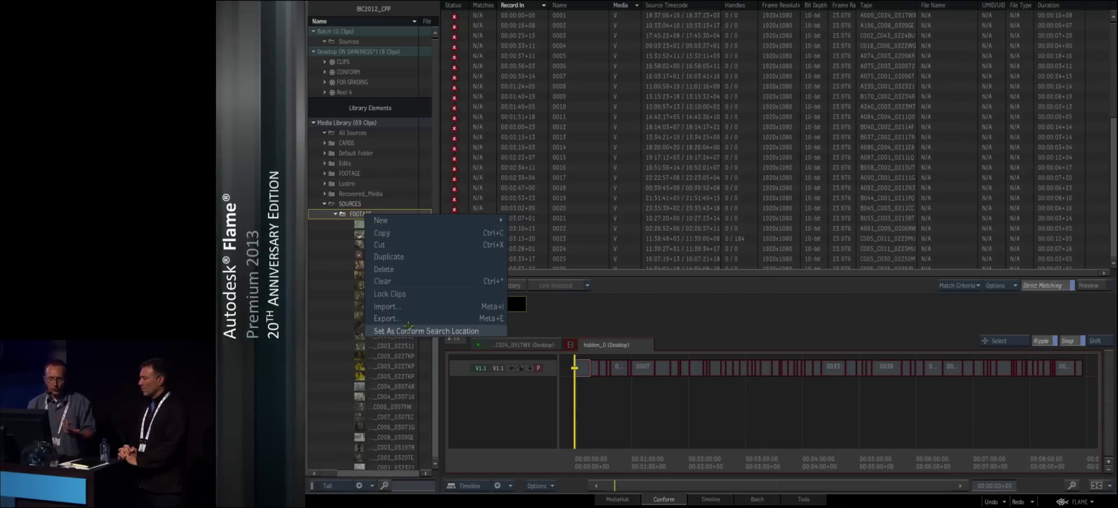
left_click(410, 330)
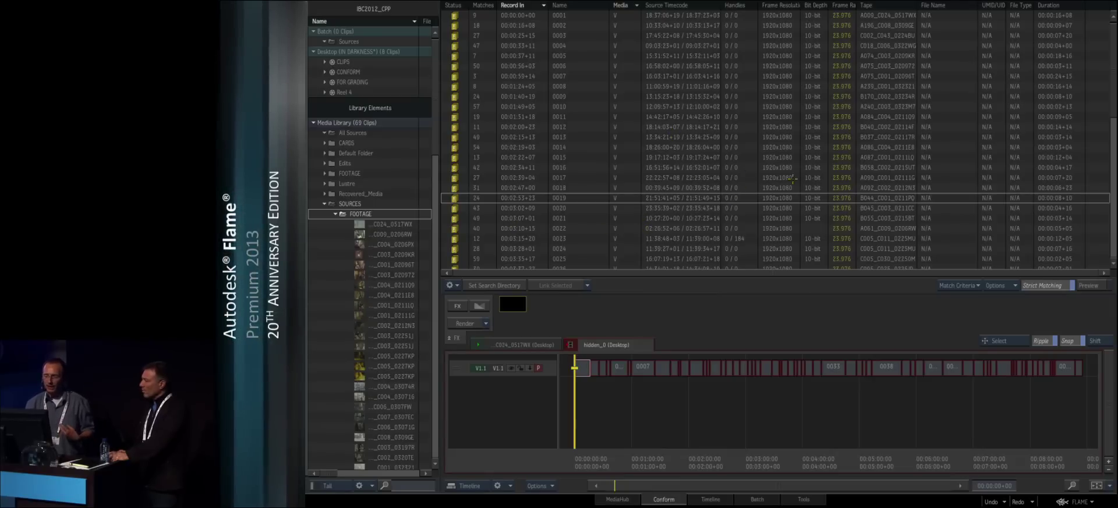
- Set the conform match criteria to Tape and Source Timecode, with File Name and Frame Rate turned off
left_click(974, 285)
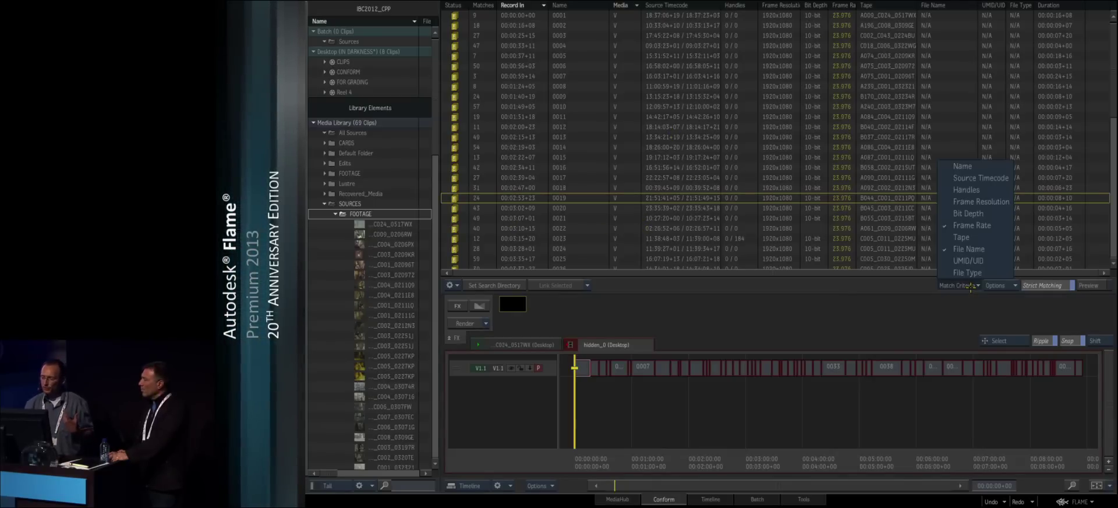
left_click(969, 249)
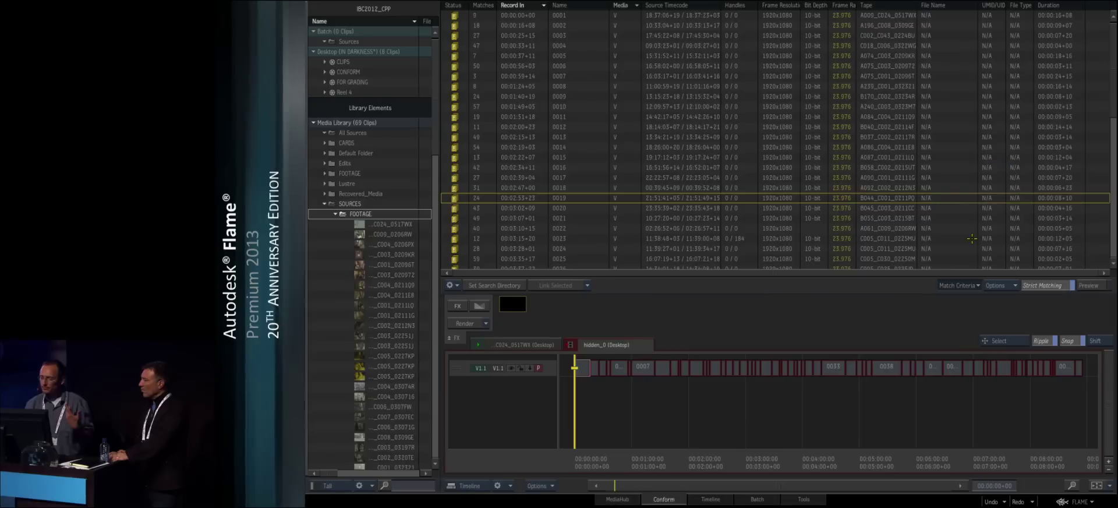
left_click(968, 286)
left_click(974, 285)
left_click(973, 285)
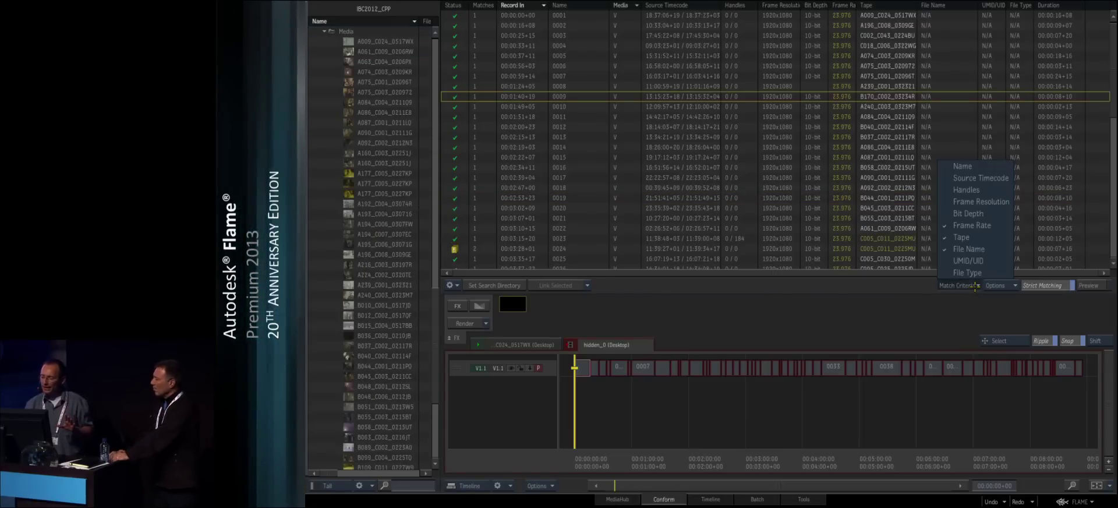
left_click(975, 249)
left_click(973, 286)
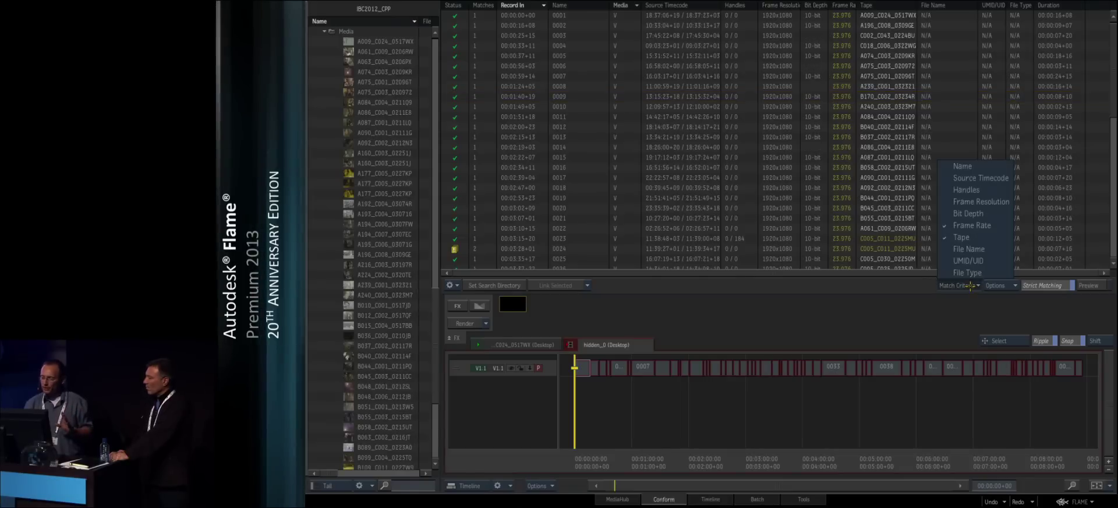
left_click(972, 226)
left_click(966, 285)
left_click(968, 179)
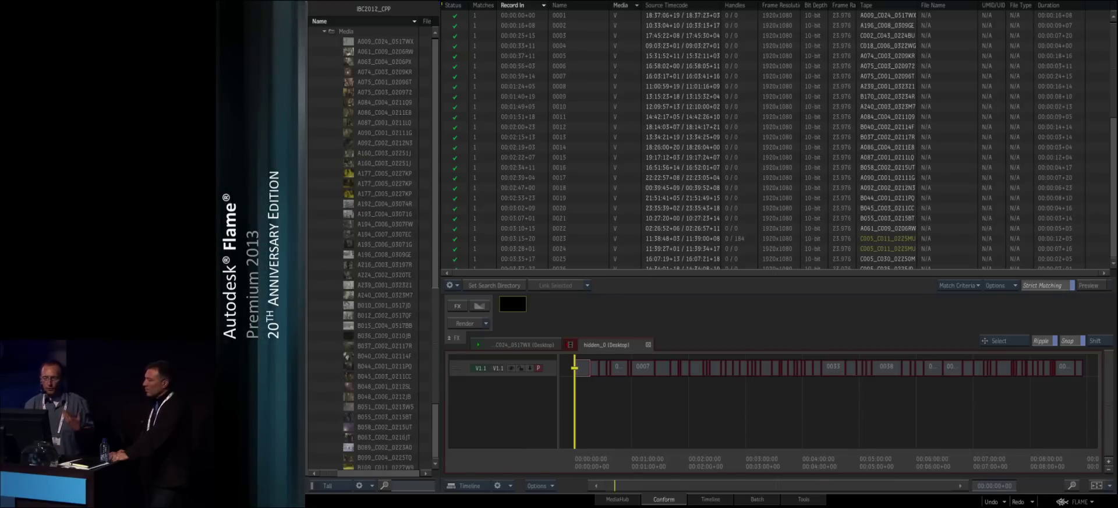
- Link all matched sources to the sequence and limit the event list to the unlinked events
left_click(588, 285)
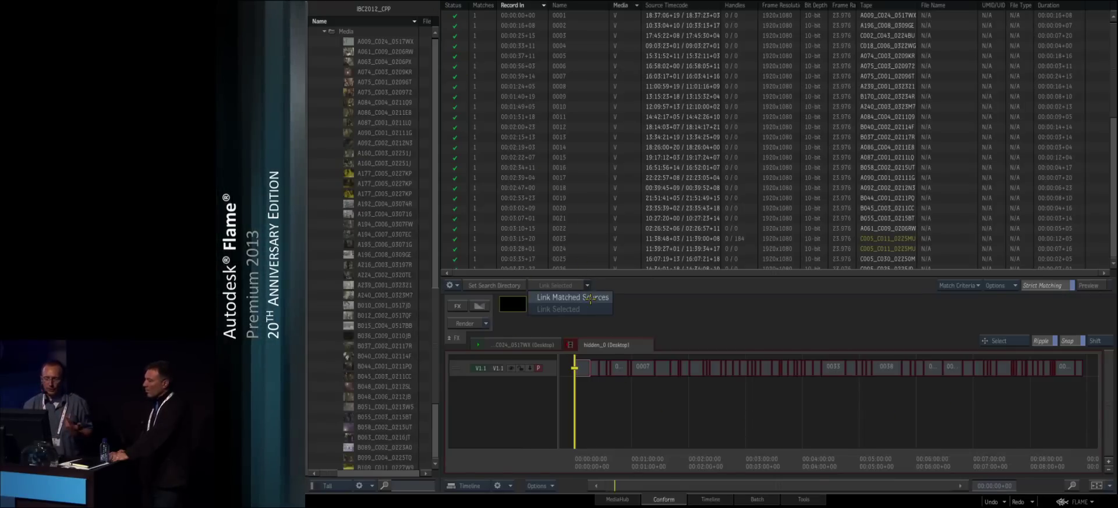
left_click(597, 298)
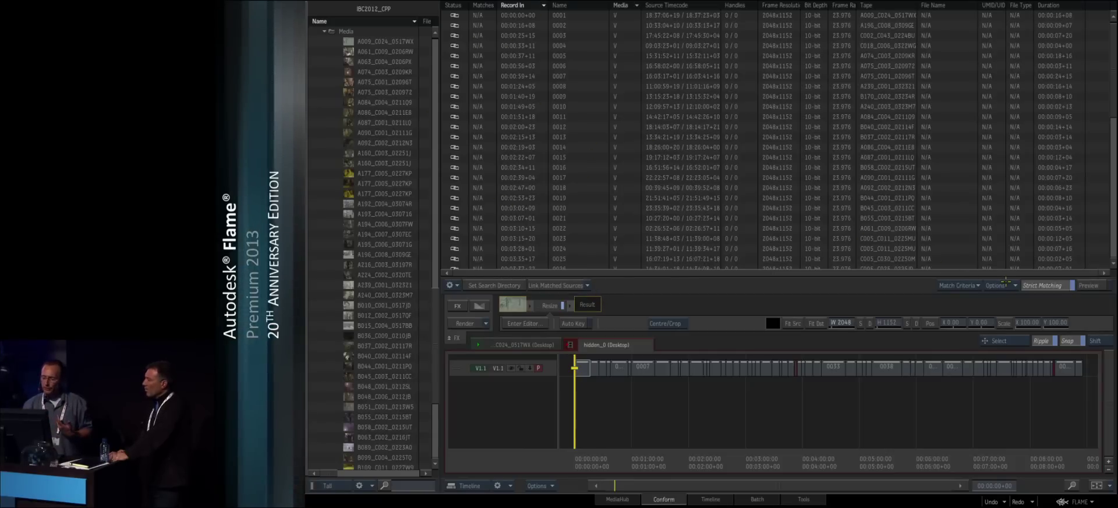
left_click(1009, 251)
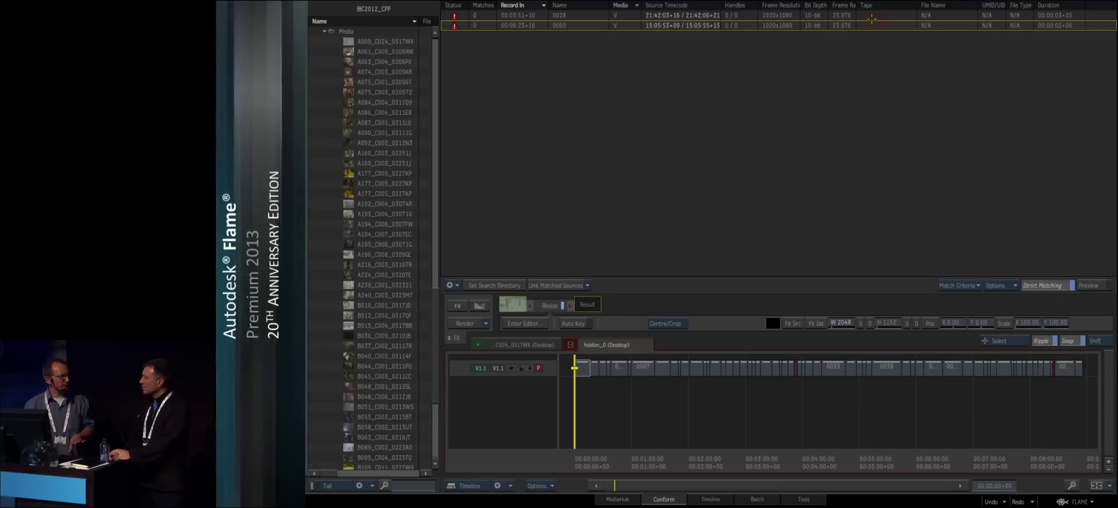
- Change the match criteria for the unlinked events to File Name only, turning off Source Timecode and Tape
left_click(977, 290)
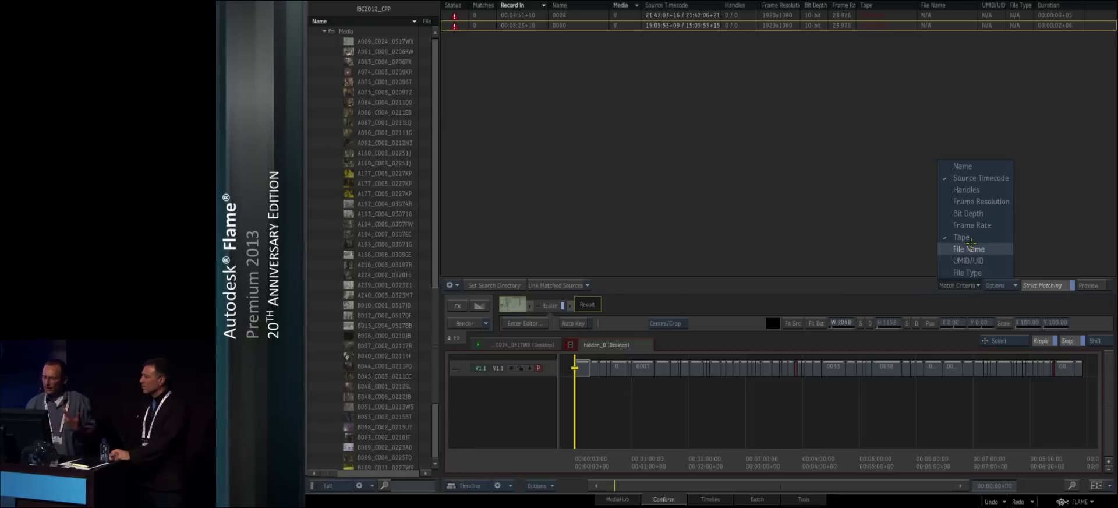
left_click(971, 244)
left_click(960, 285)
left_click(980, 178)
left_click(959, 285)
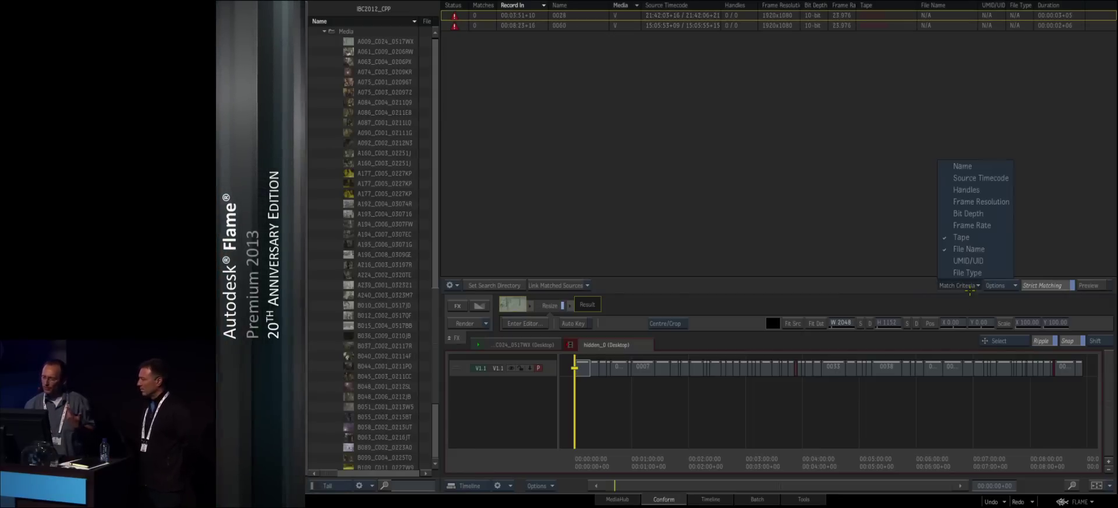
left_click(979, 237)
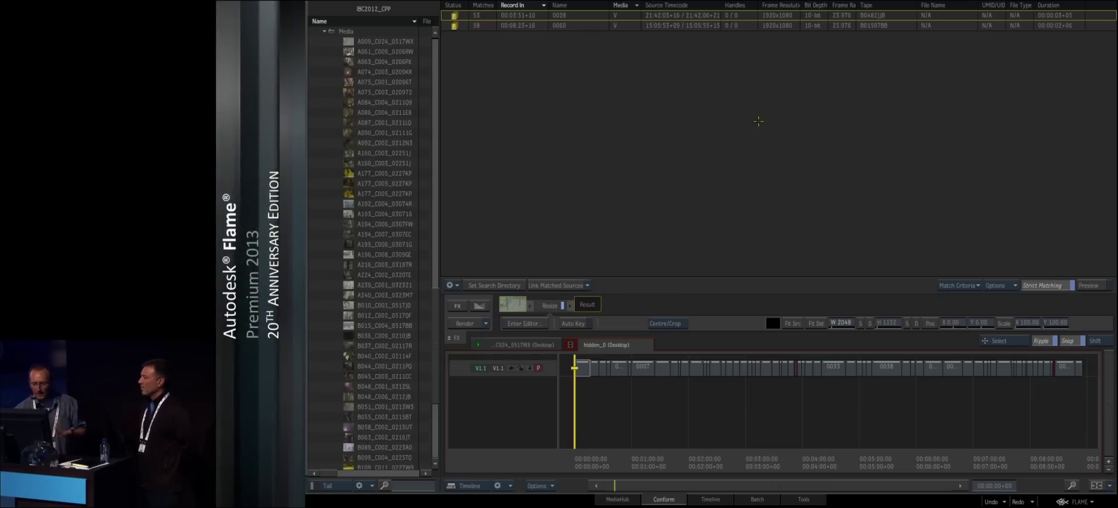
- Return to the desktop reels, select the FOR GRADING reel's sequence and close the newly conformed sequence in the timeline
left_click(720, 499)
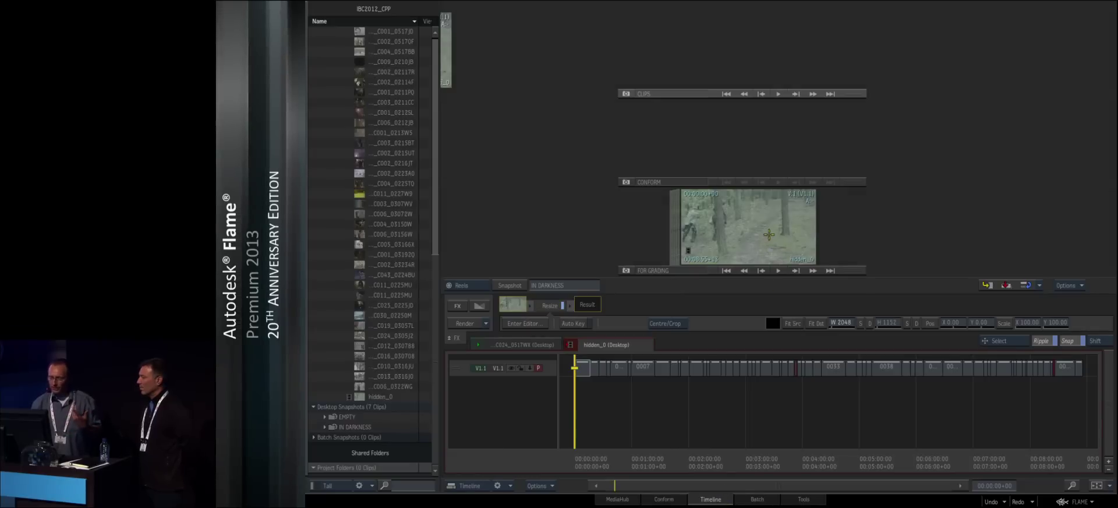
left_click_drag(434, 276, 471, 76)
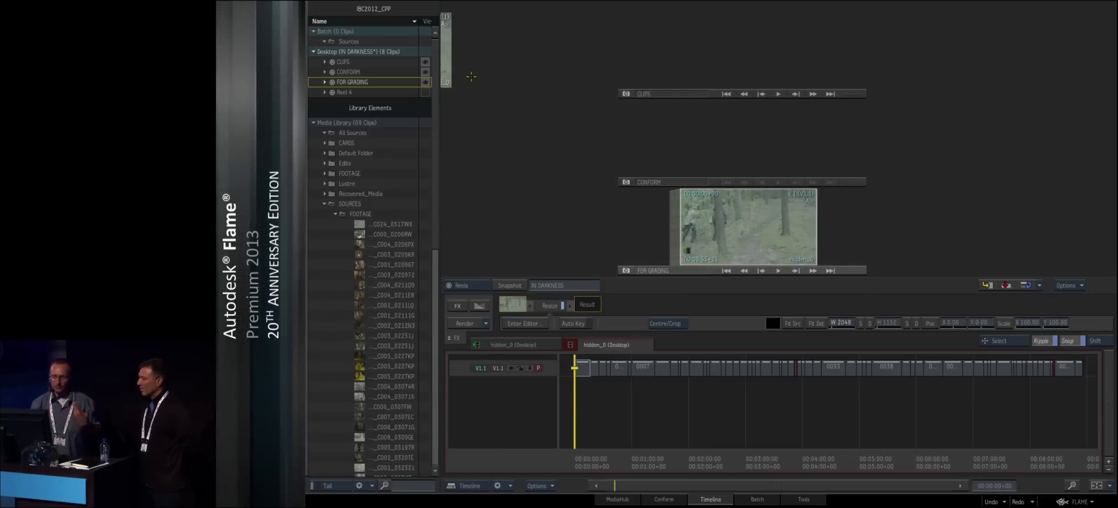
left_click_drag(614, 47, 874, 47)
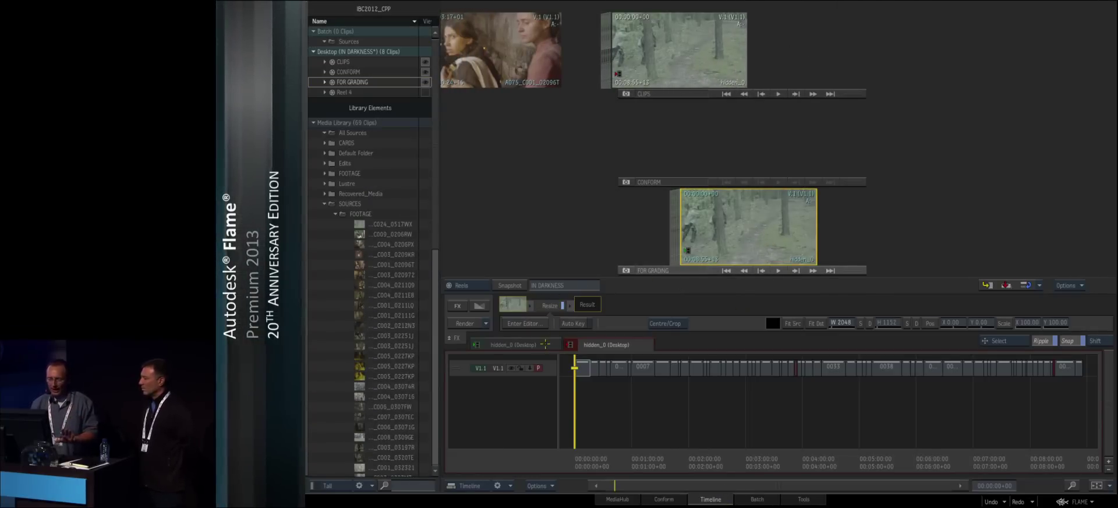
left_click(636, 352)
left_click(649, 344)
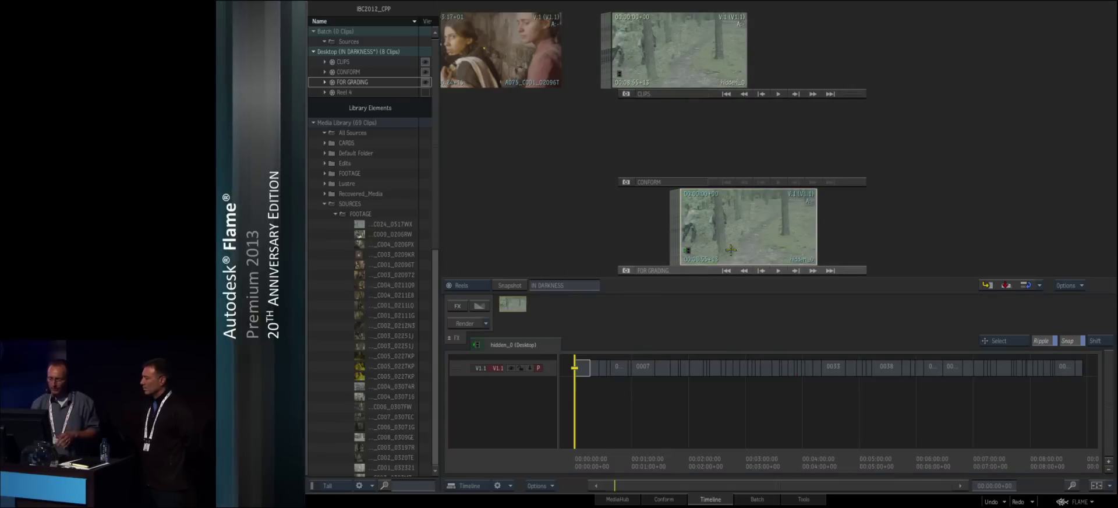
- Open the FOR GRADING sequence in the player and enlarge its V1.1 track in the timeline
double_click(744, 239)
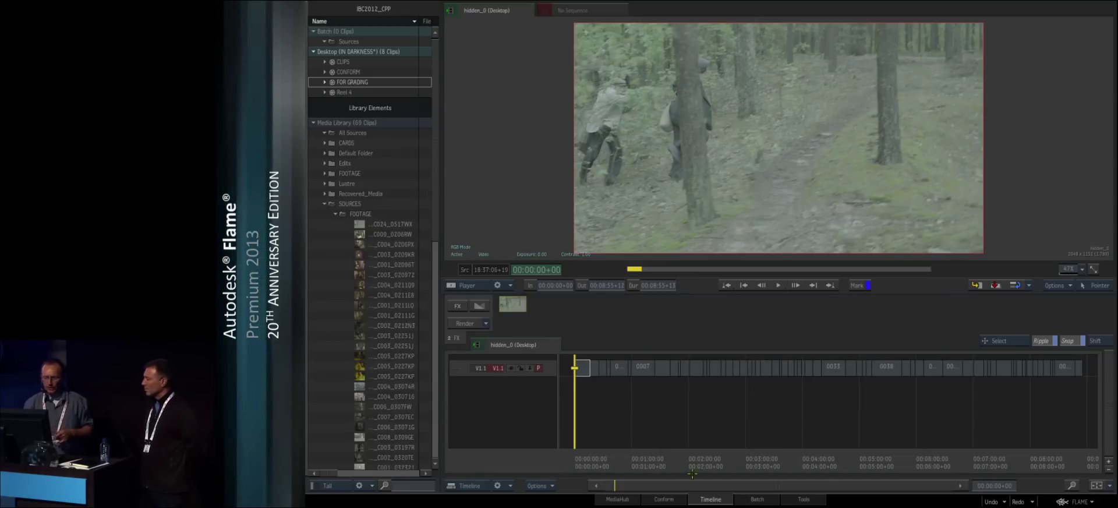
left_click_drag(690, 486, 669, 487)
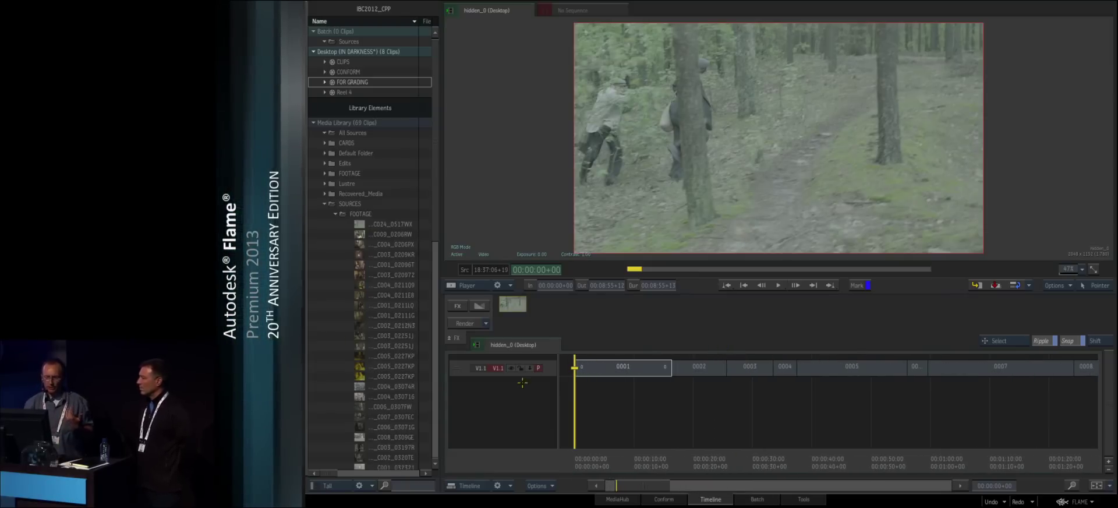
left_click_drag(530, 375, 525, 403)
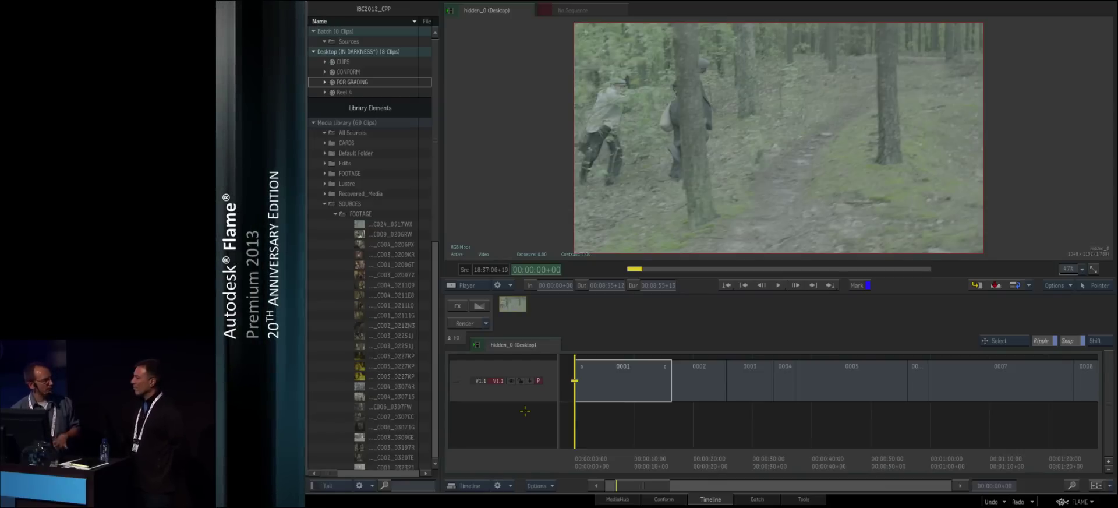
- Create a Batch FX on segment 0001 and set its result viewer's display to Video
left_click(658, 386)
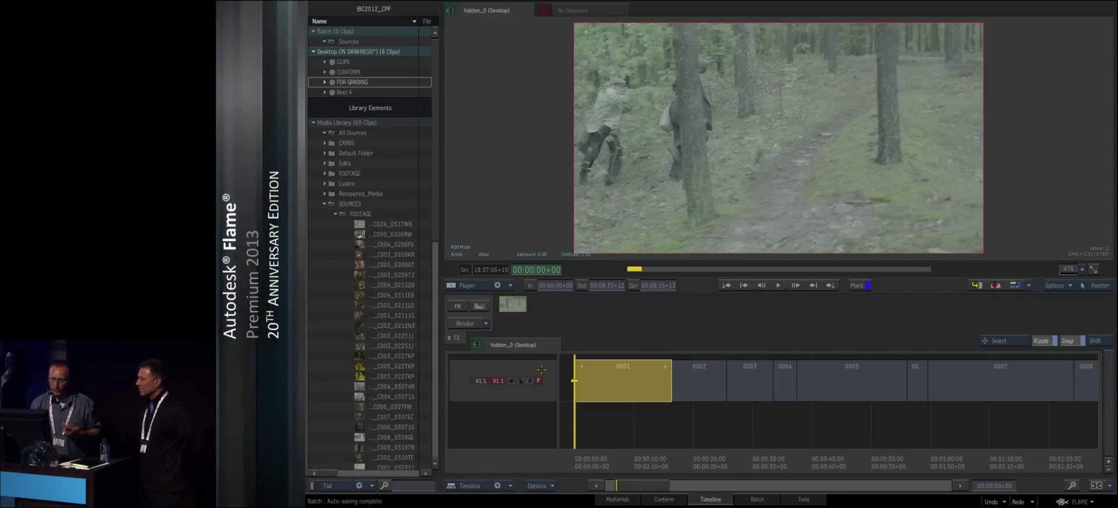
left_click(456, 306)
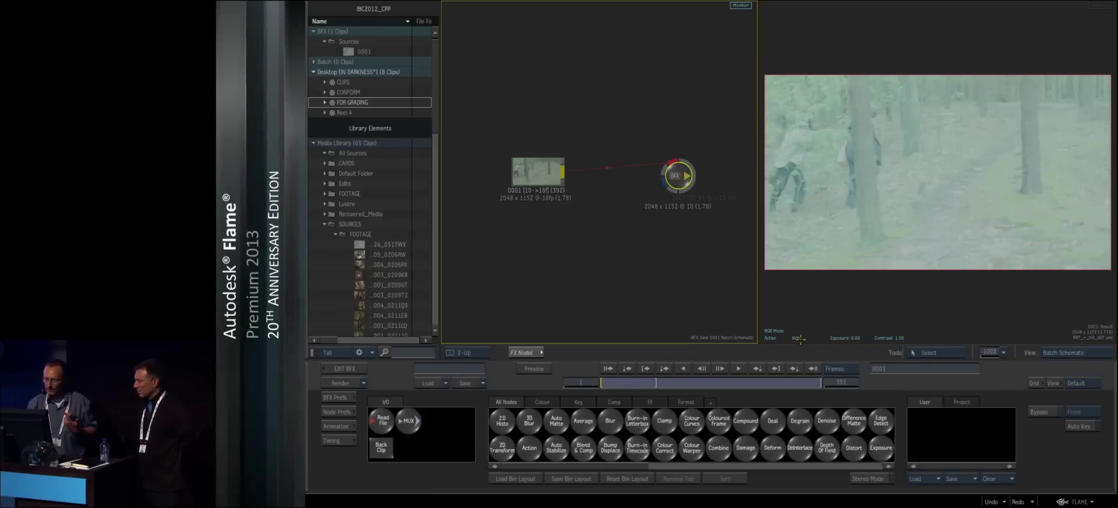
left_click(802, 338)
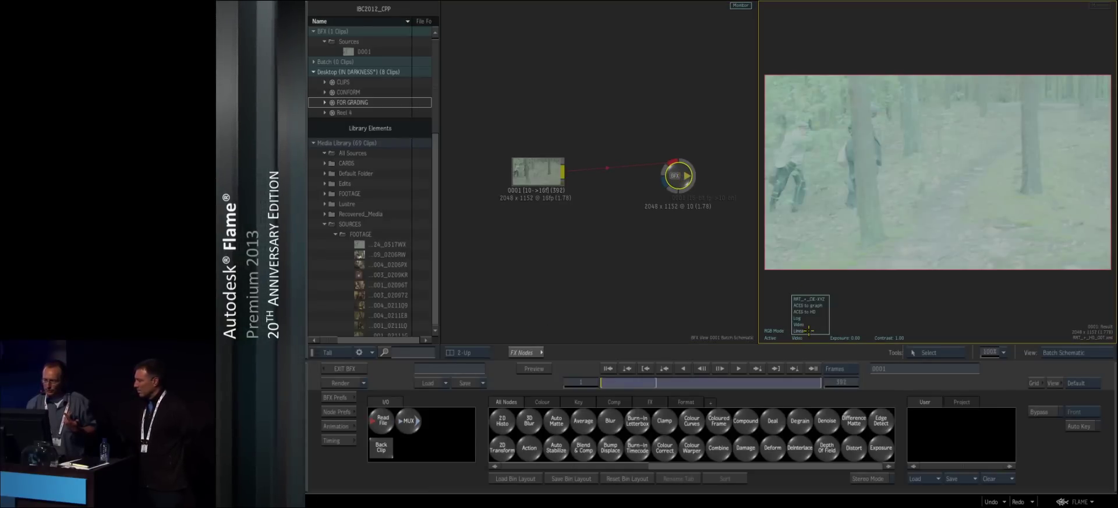
left_click(808, 324)
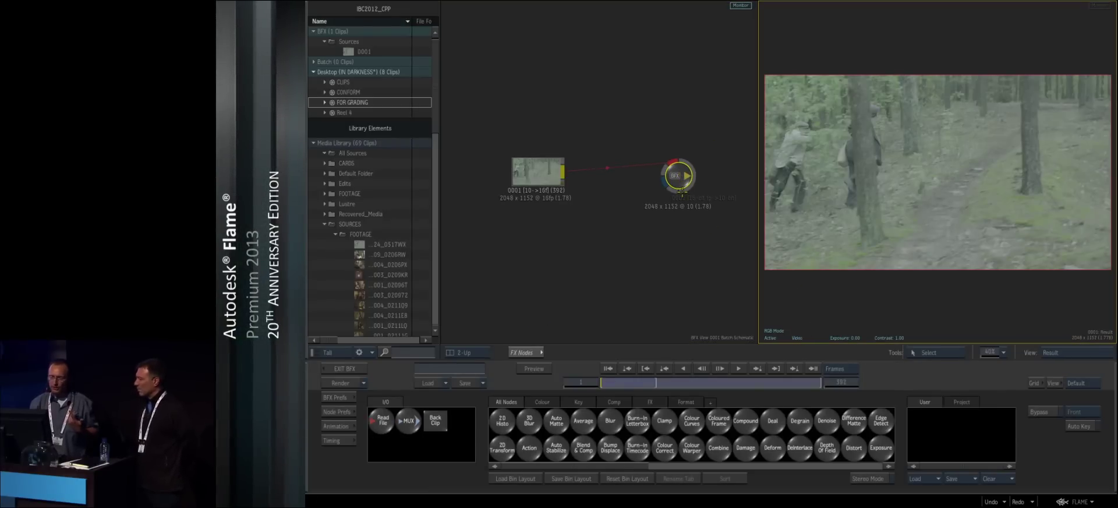
- Insert a LUT Editor node between clip 0001 and the BFX output, and open its settings
left_click_drag(682, 193, 698, 202)
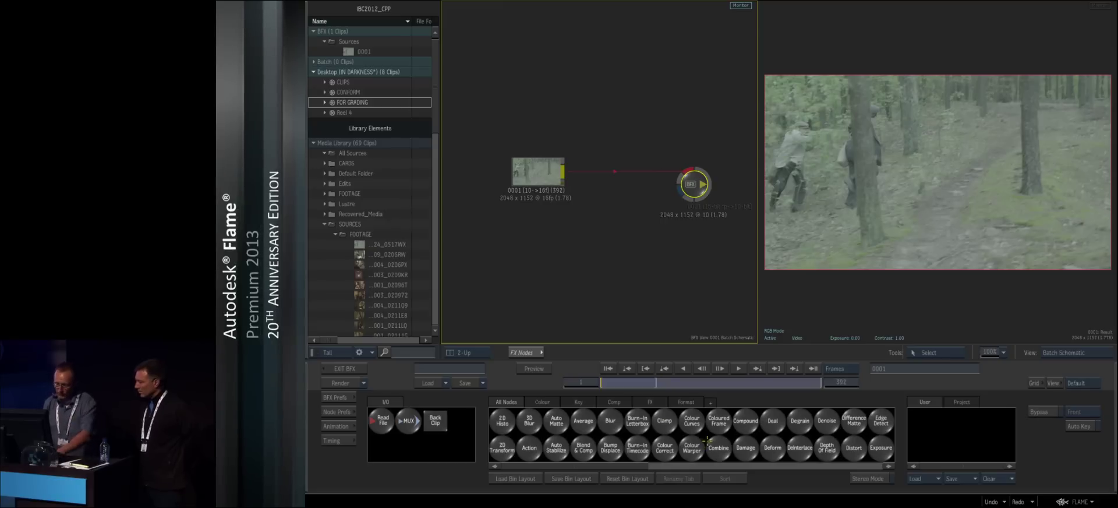
scroll(707, 441, "down", 3)
left_click_drag(720, 421, 622, 177)
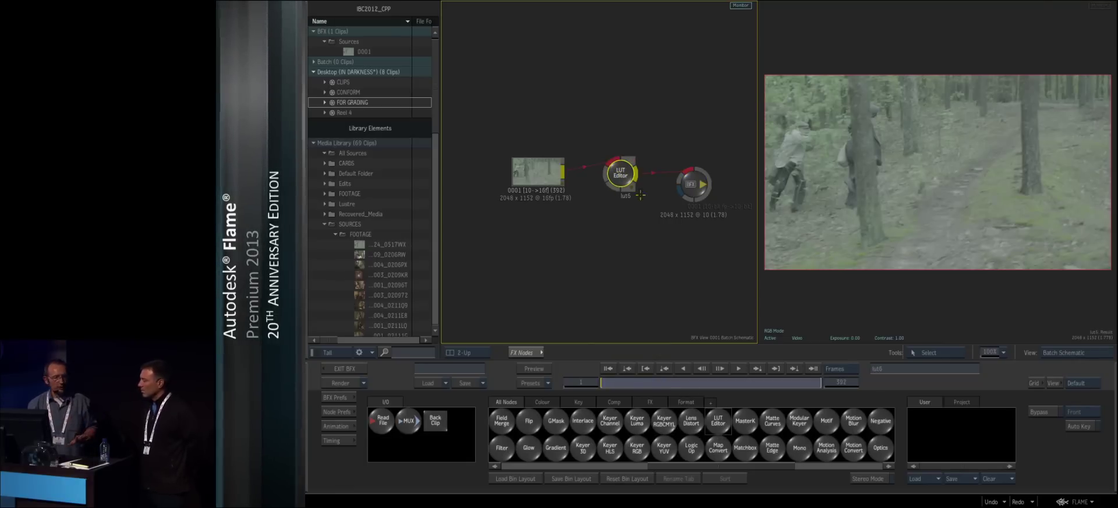
left_click(628, 176)
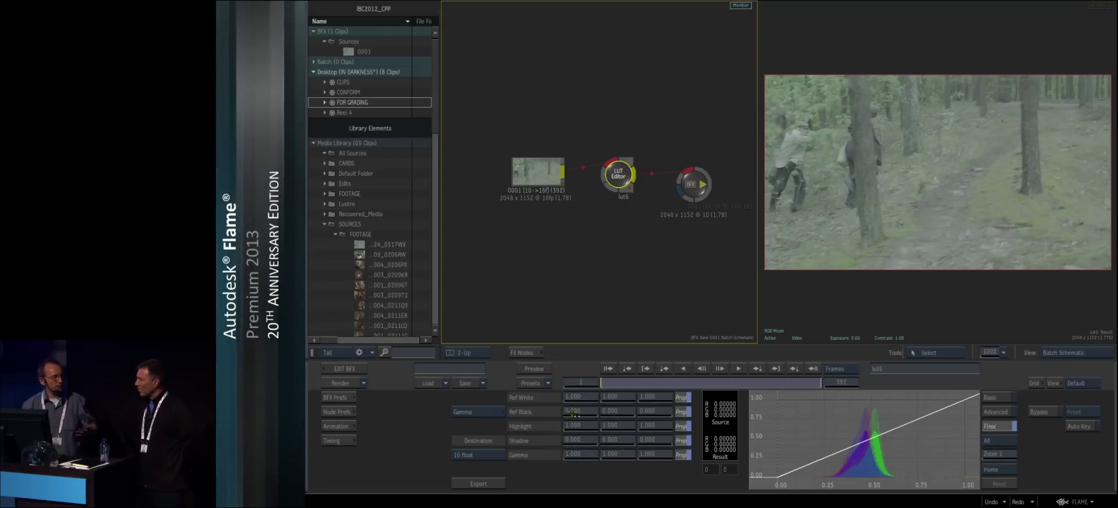
- Switch the LUT Editor to a custom Colour Transform and add a transform of type log
left_click(489, 411)
left_click(501, 366)
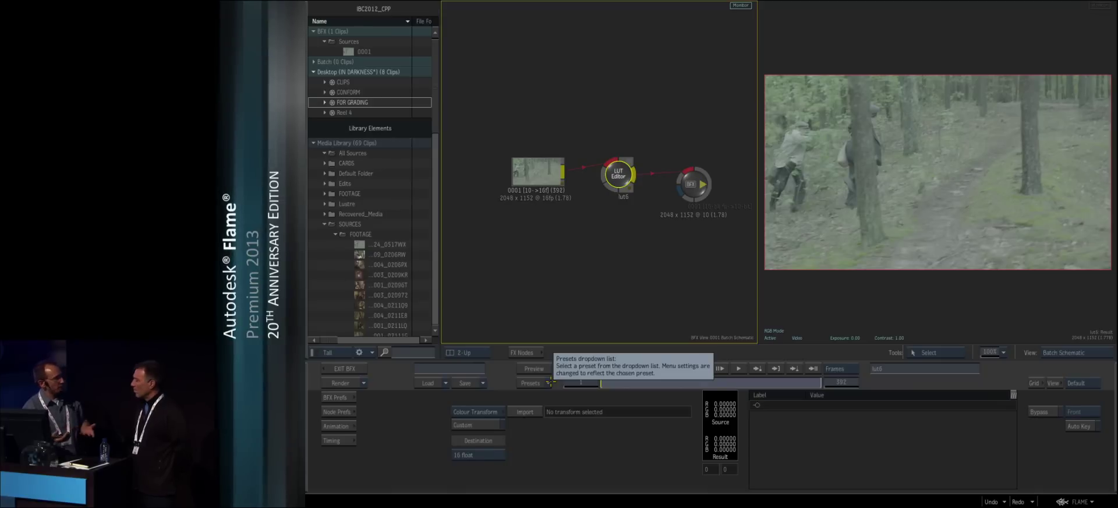
left_click(478, 425)
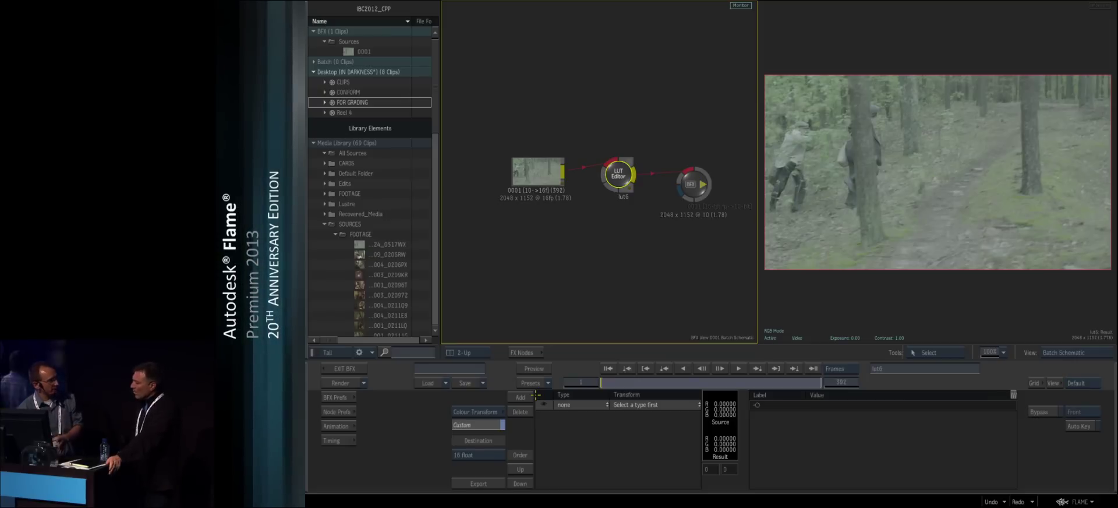
left_click(583, 404)
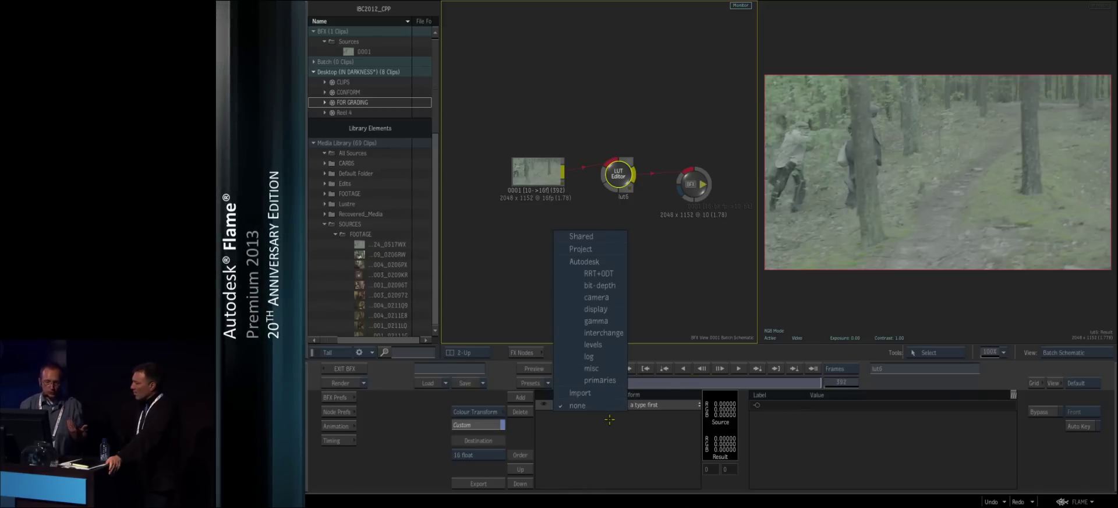
left_click(622, 356)
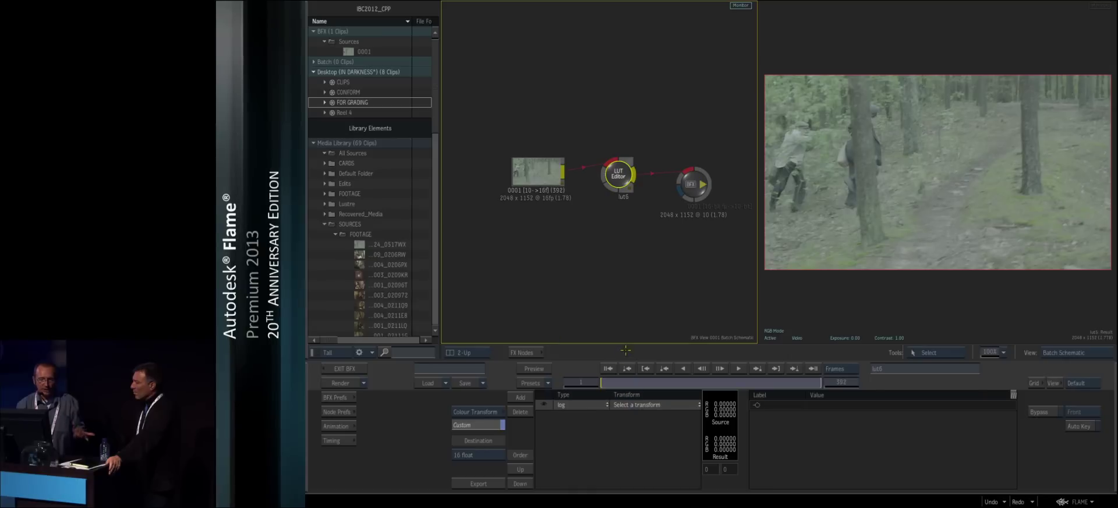
- Choose ADX10_to_ACES as the log transform and set the result viewer's display to ACES to HD
left_click(659, 405)
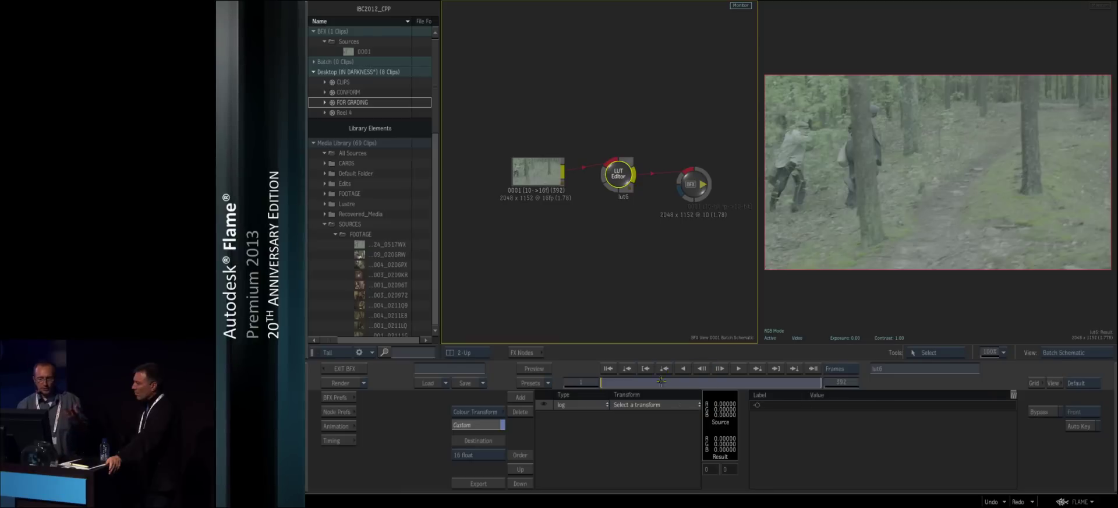
left_click(667, 381)
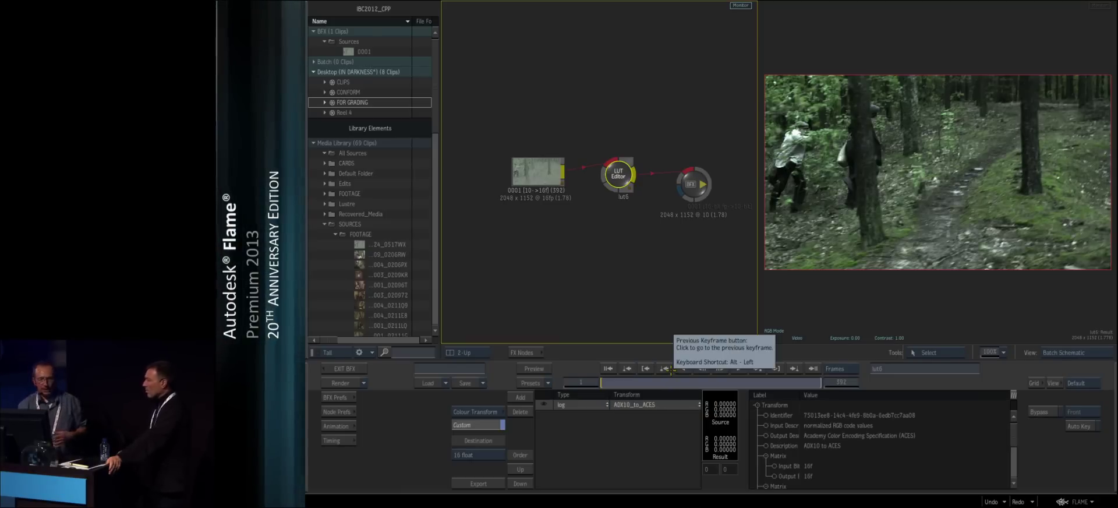
left_click(797, 338)
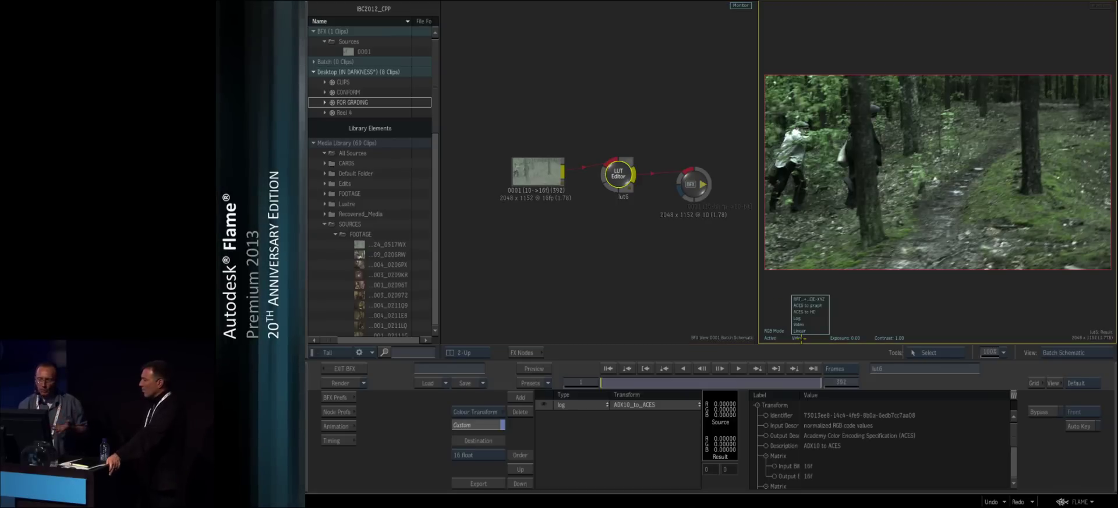
left_click(816, 308)
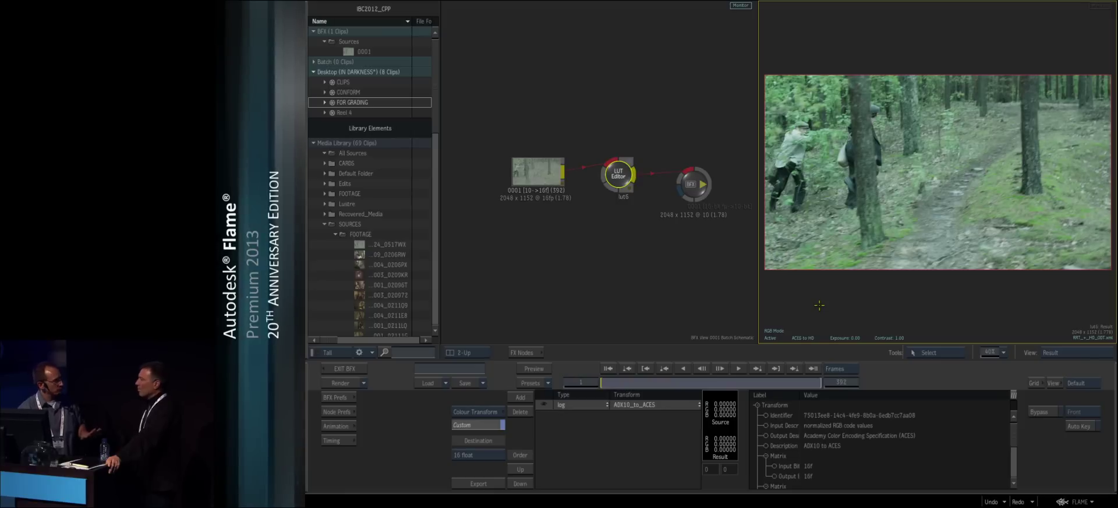
- Set the result viewer's display back to Video and remove the LUT Editor node from the schematic
left_click(805, 339)
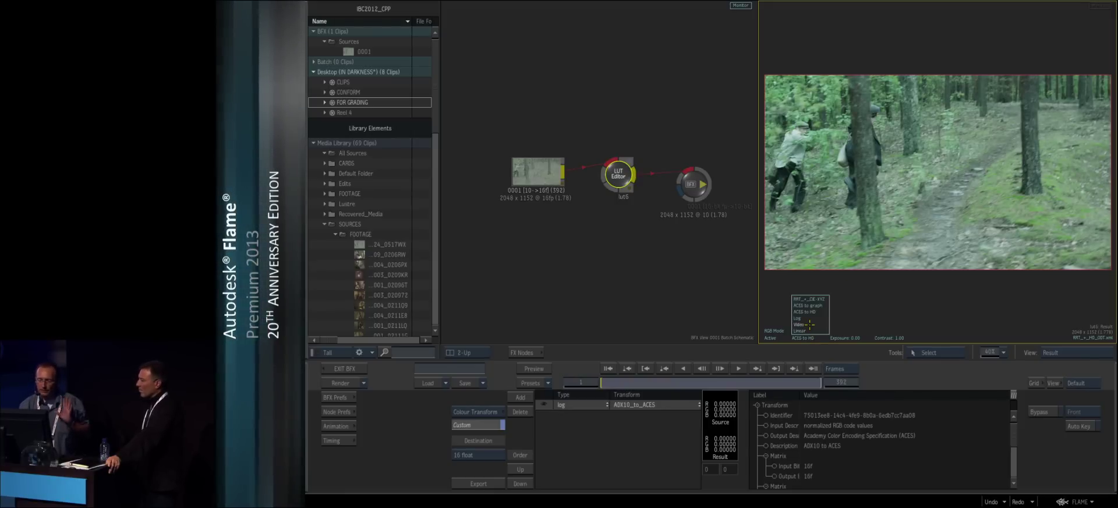
left_click(809, 324)
left_click(597, 177)
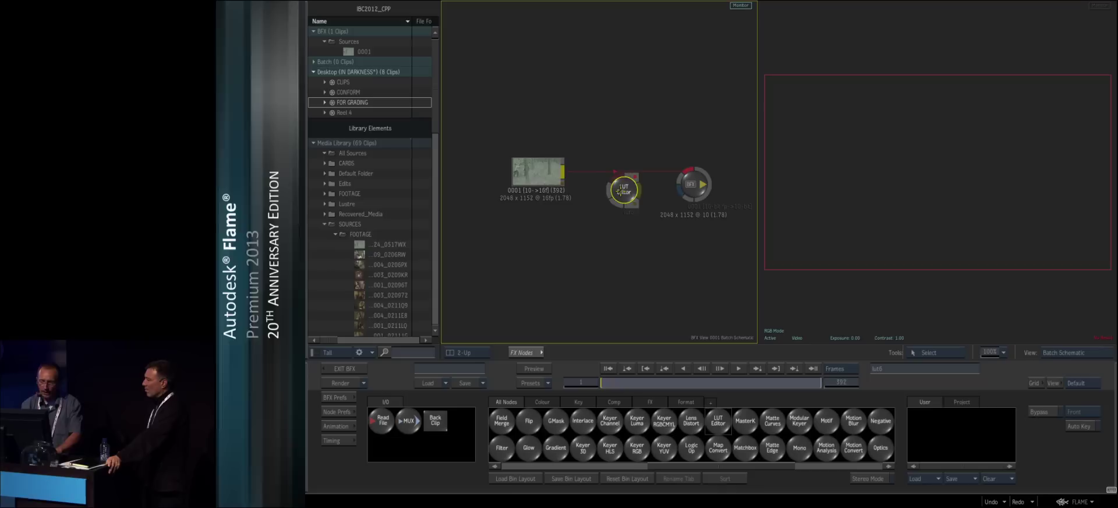
left_click_drag(624, 185, 542, 449)
- Exit Batch FX and enable the log2rec709_lightspace_autodesk 3D LUT for the player's current viewport
left_click(343, 368)
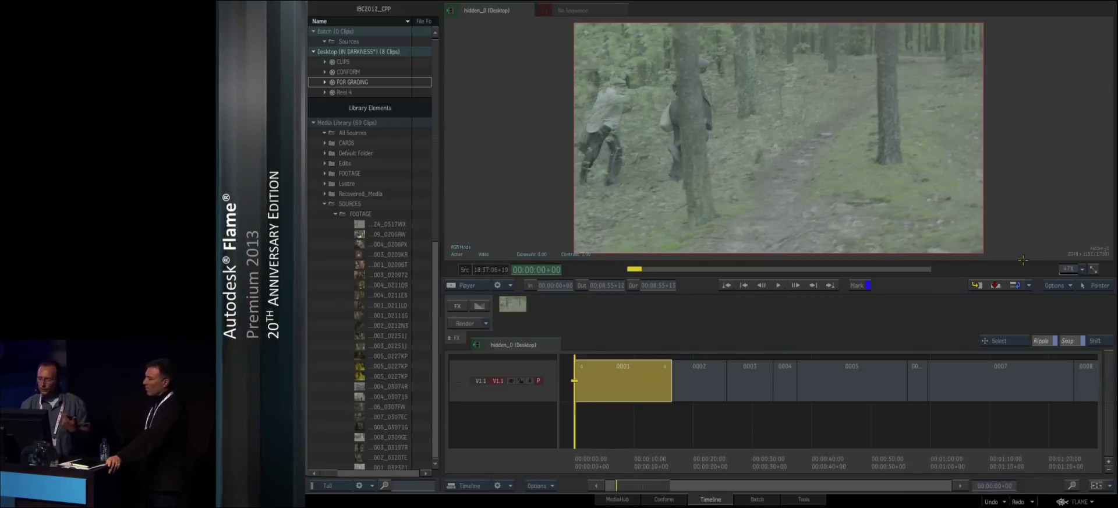
left_click(1070, 285)
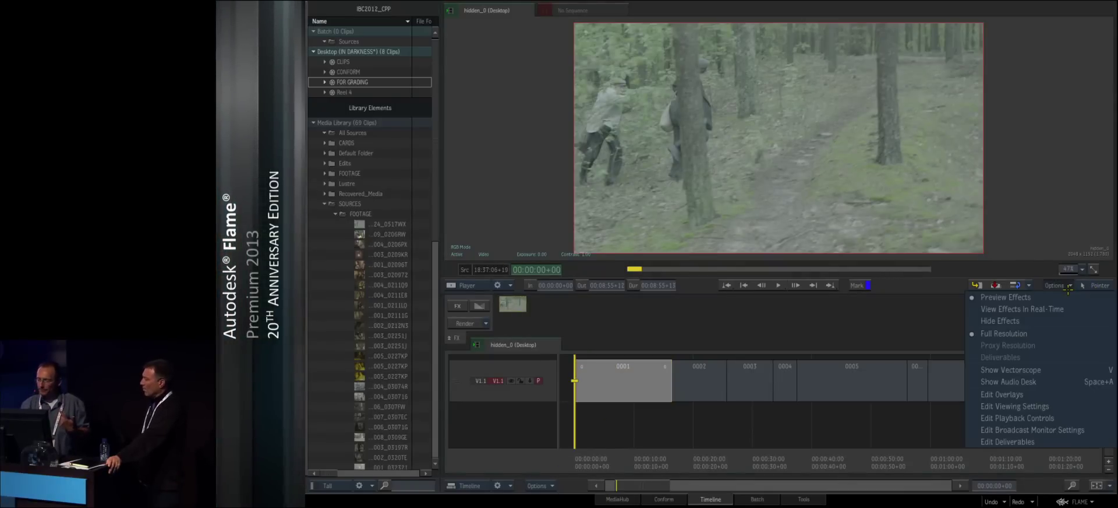
left_click(1045, 407)
left_click(616, 425)
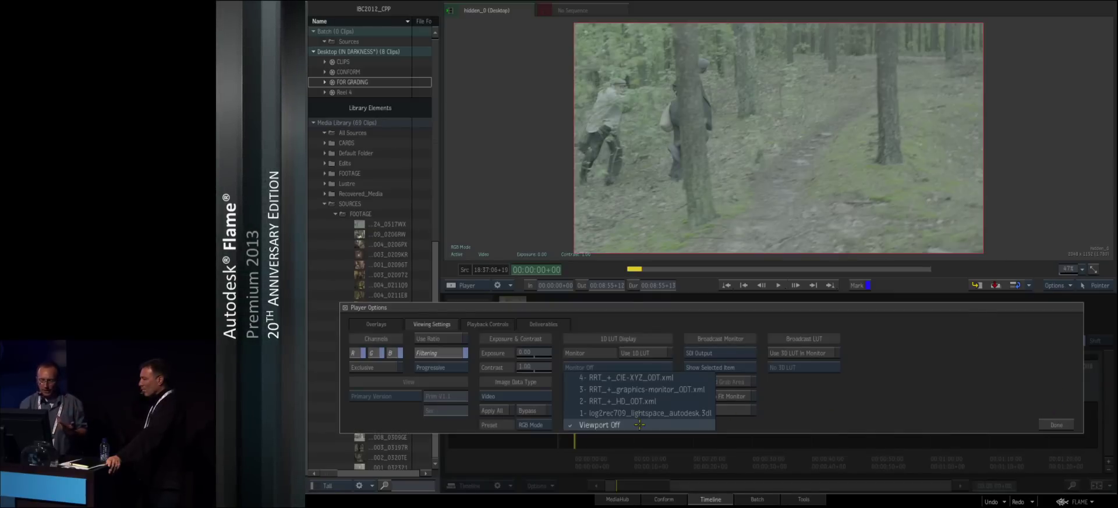
left_click(652, 412)
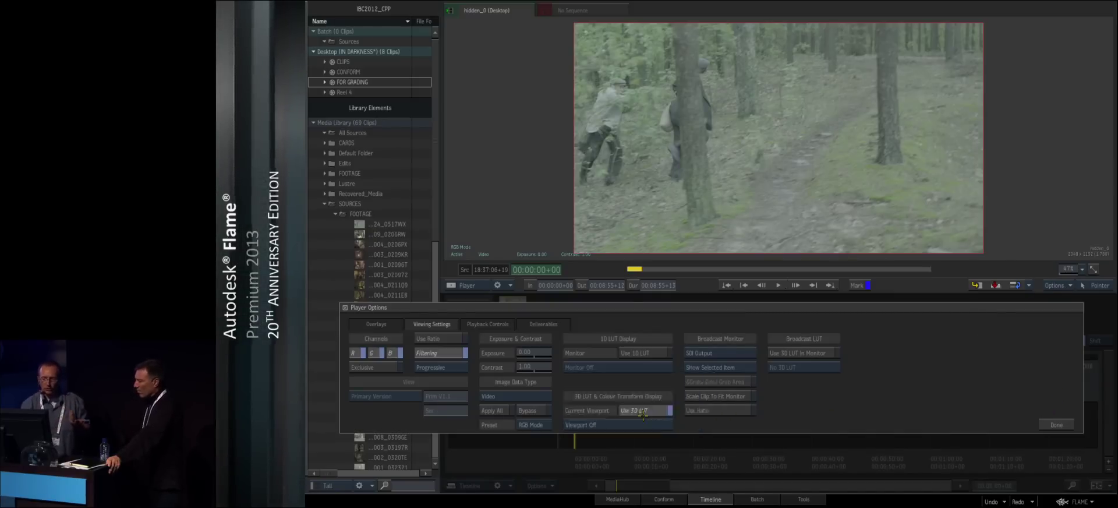
left_click(1056, 425)
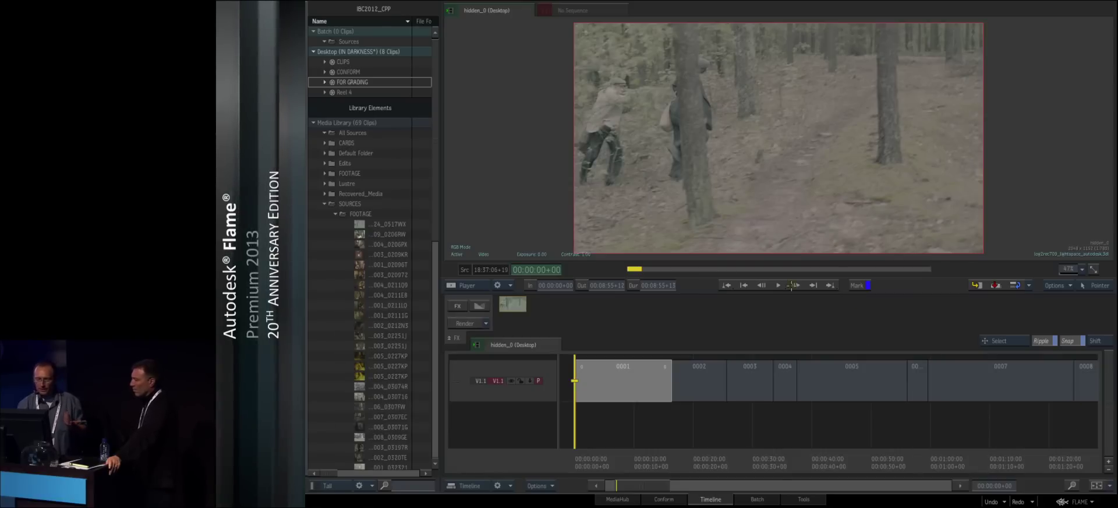
- Set the player's display to Log and scrub the sequence forward into segment 0002
left_click(482, 254)
left_click(485, 234)
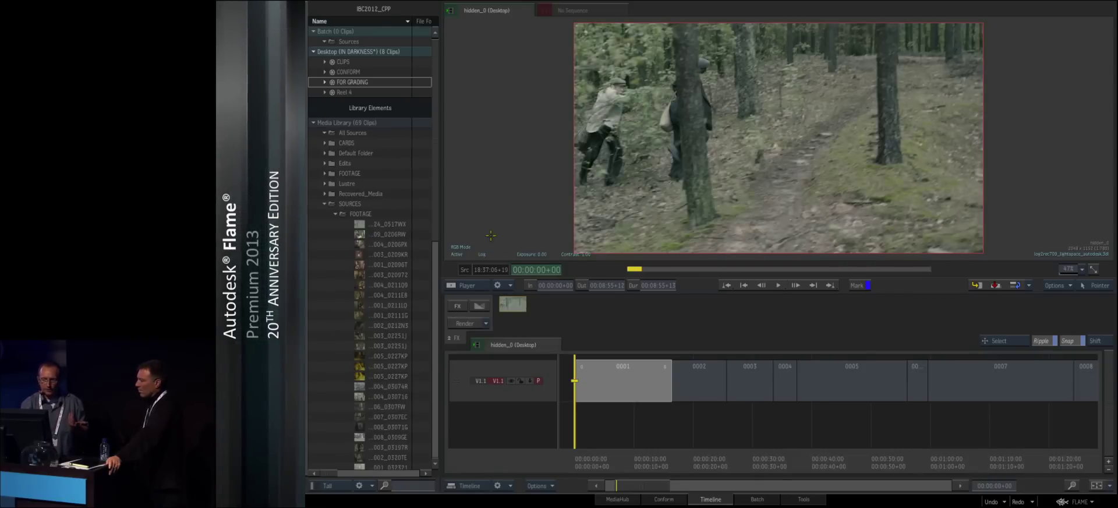
left_click_drag(649, 435, 703, 453)
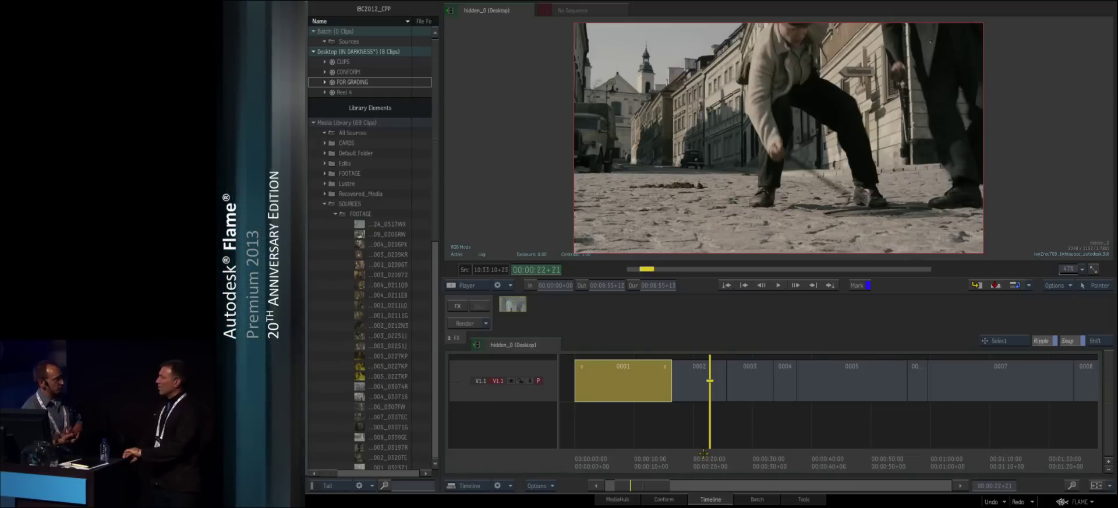
- Return to the desktop reels, collapse the SOURCES folder and expand the Lustre folder in the Media Library
key("Escape")
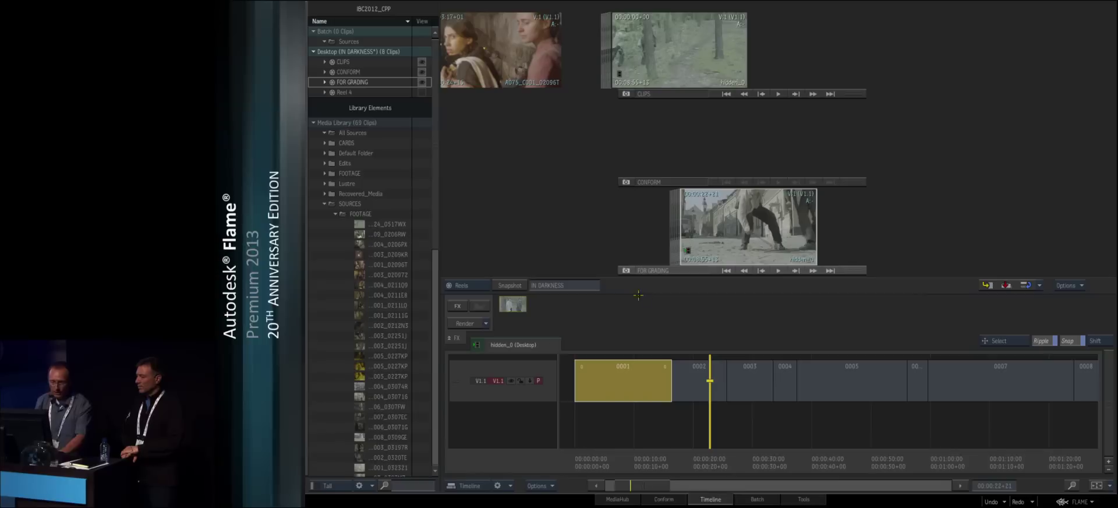
left_click(324, 204)
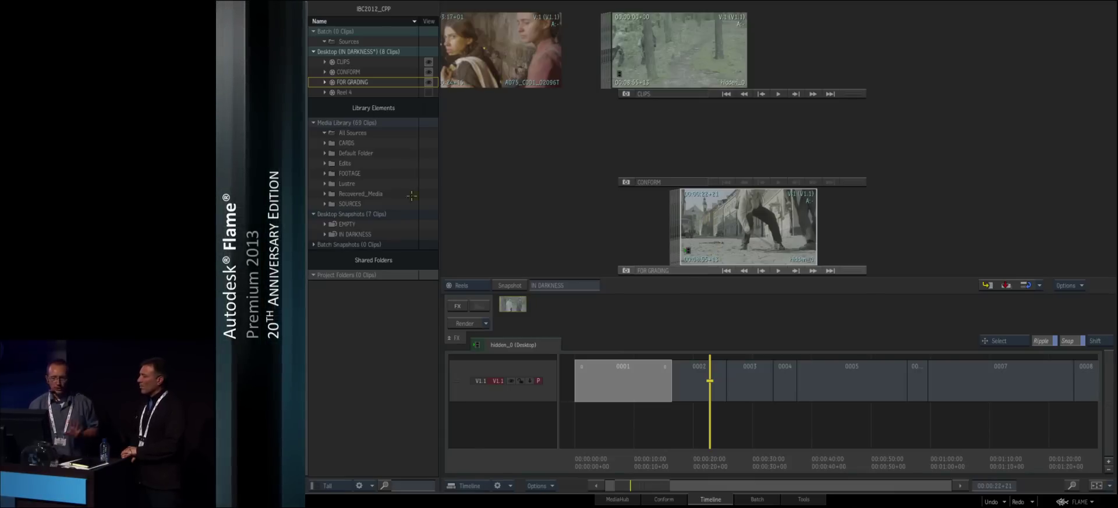
left_click(324, 183)
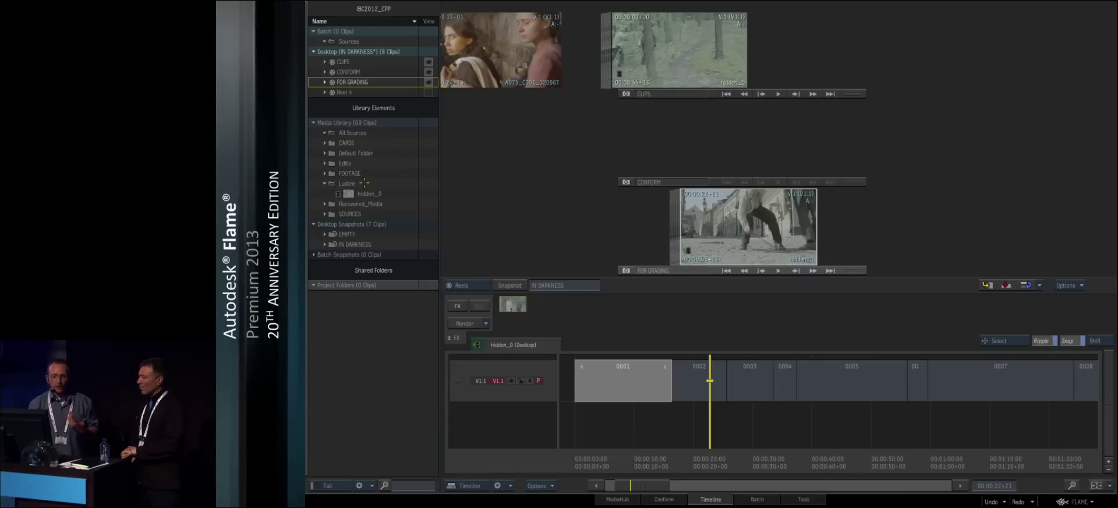
left_click(363, 183)
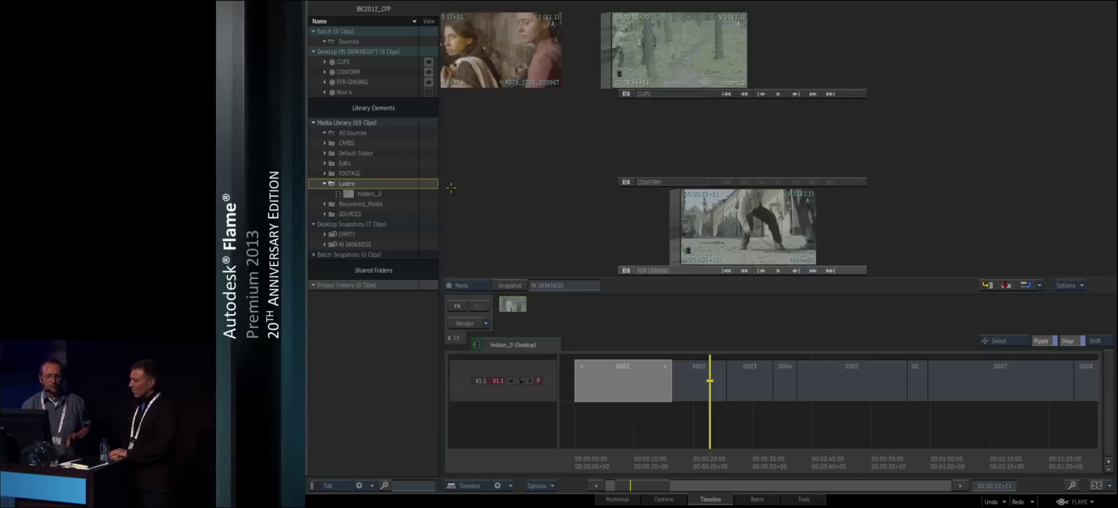
- Scrub the timeline forward into segment 0005
left_click_drag(760, 217, 733, 190)
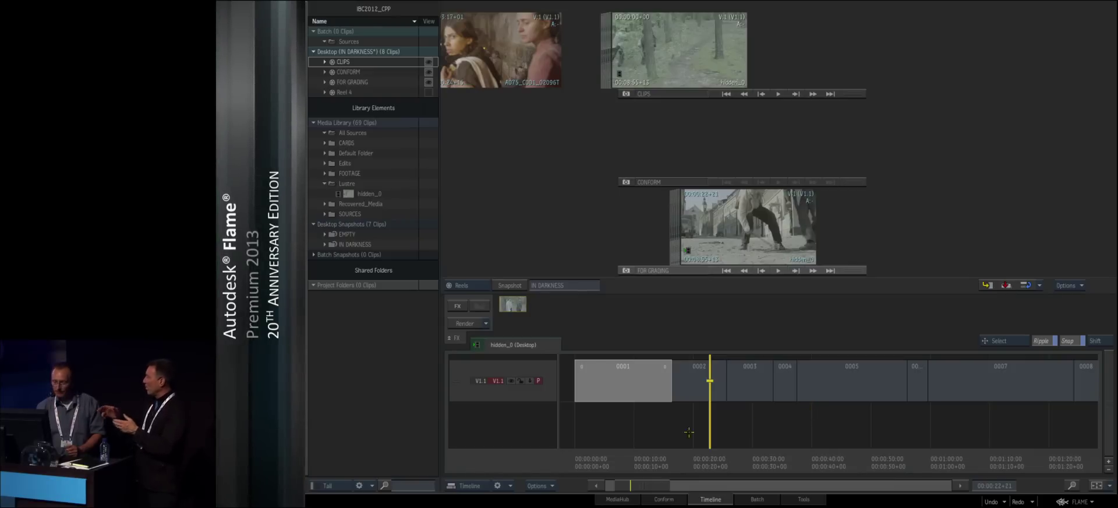
left_click_drag(695, 466, 886, 450)
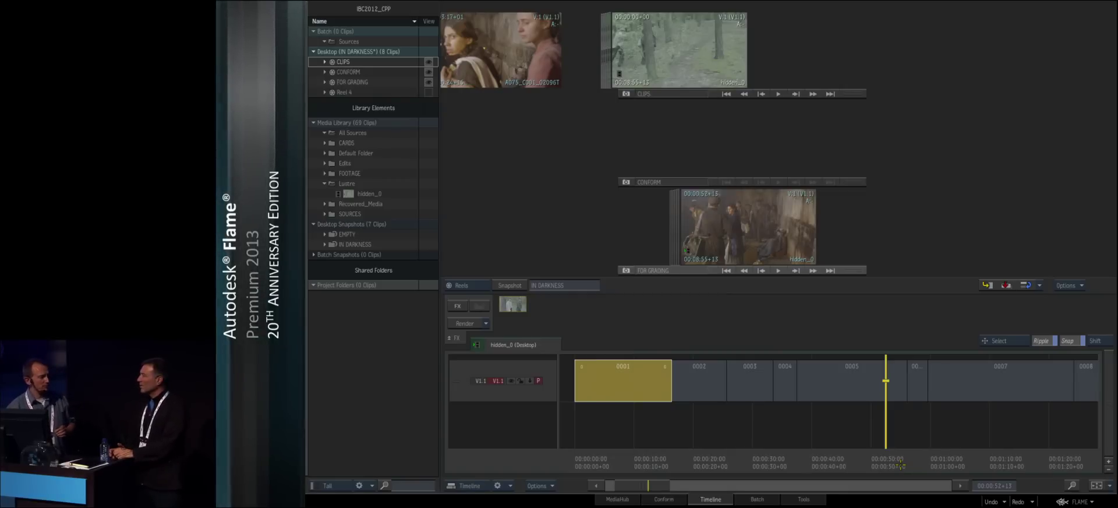
- Switch to Lustre and browse flame1's stonefs7 storage to the Lustre folder in the IBC2012_CPP project's workspace
left_click(1079, 501)
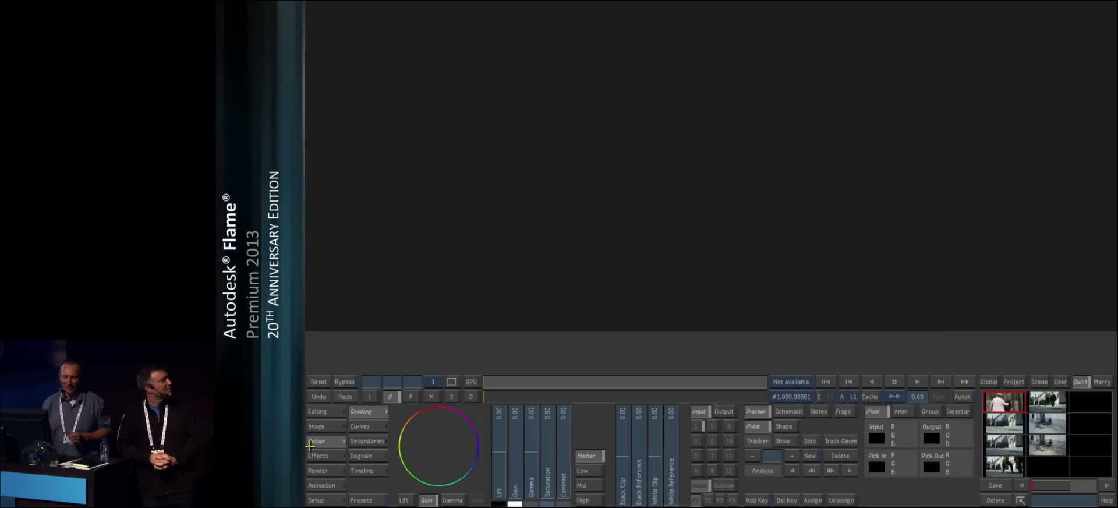
left_click(330, 416)
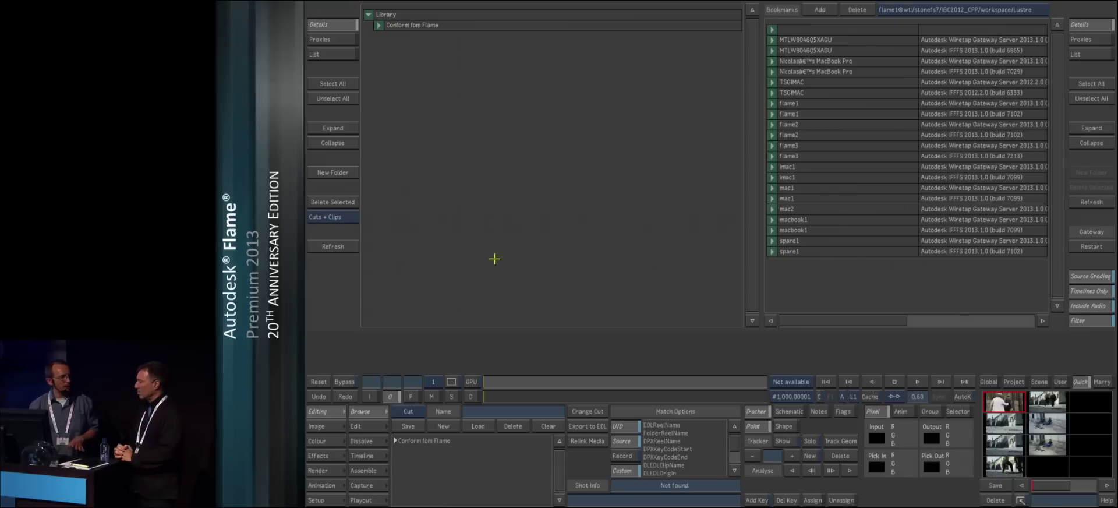
left_click(771, 114)
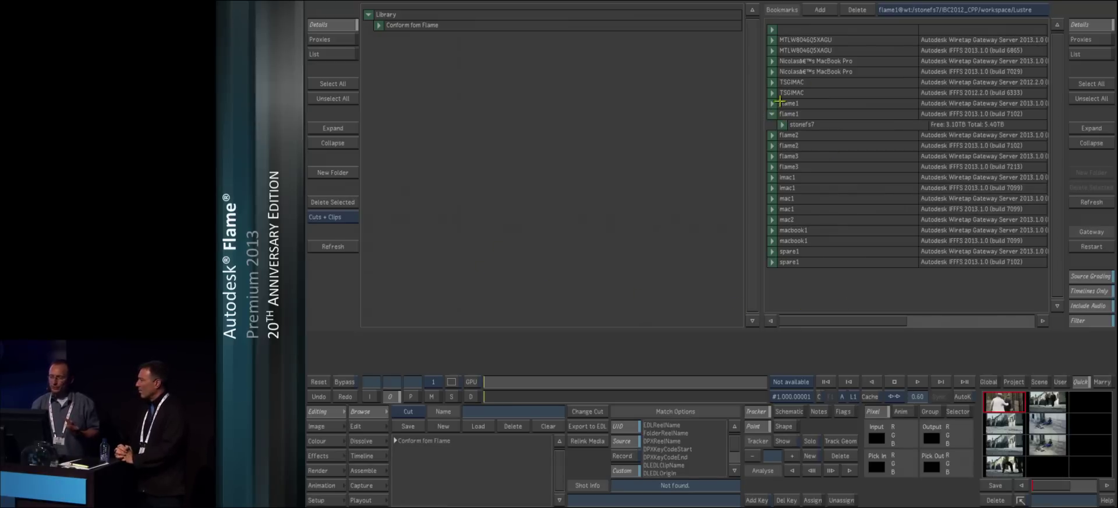
left_click(779, 125)
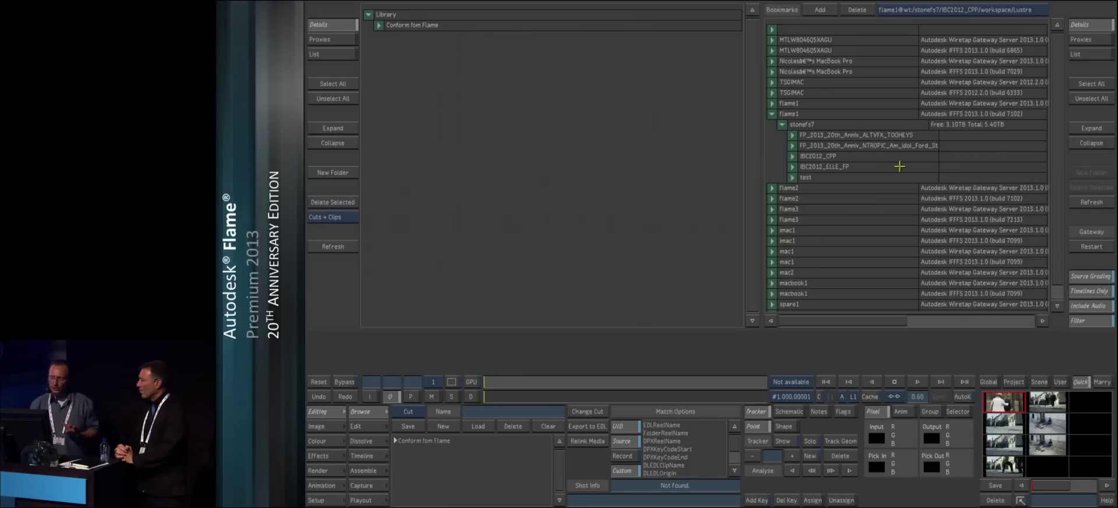
left_click(792, 156)
left_click(804, 168)
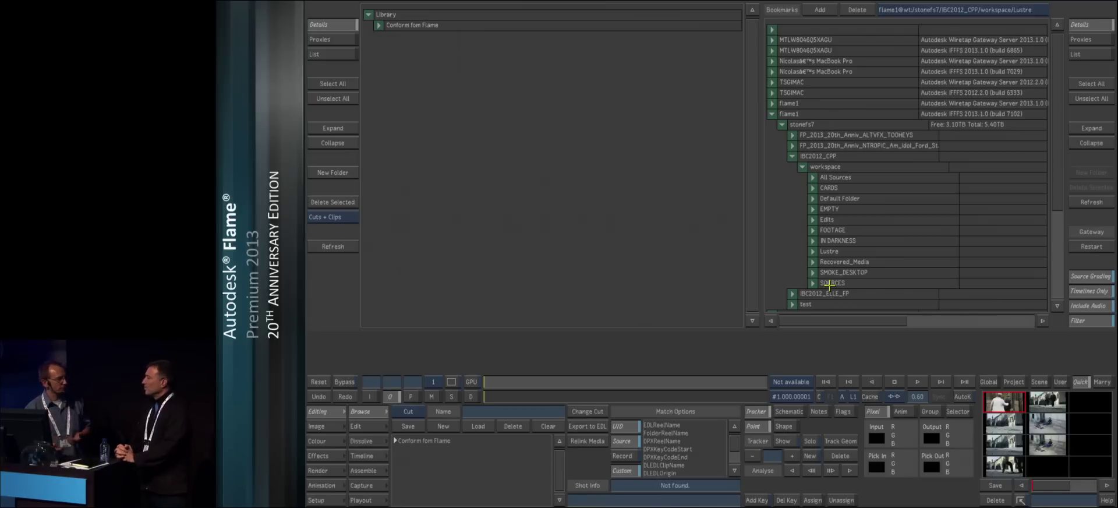
left_click(812, 253)
scroll(811, 187, "down", 3)
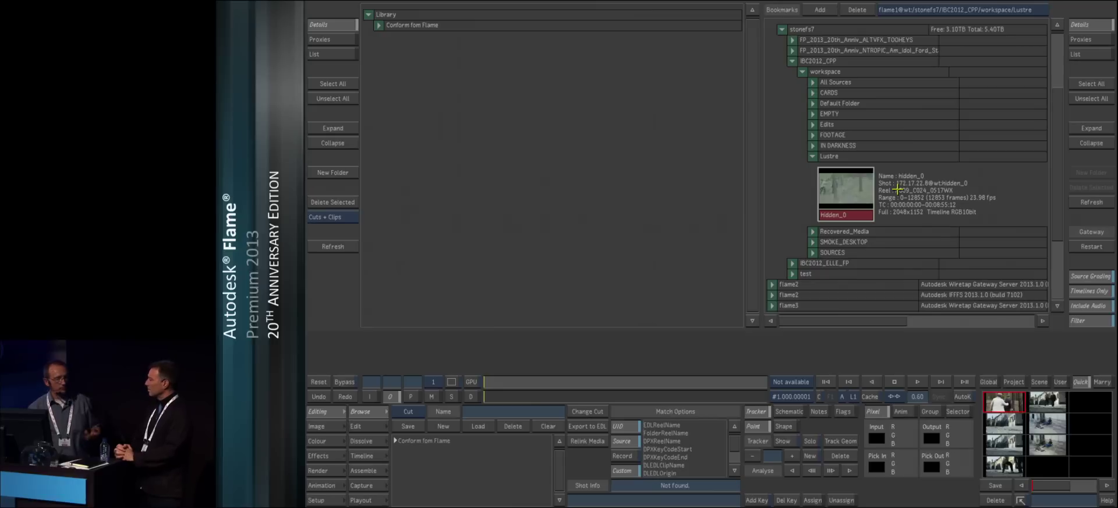
- Expand the Conform from Flame folder in the Lustre library and show its shots as proxies
left_click_drag(837, 192, 354, 3)
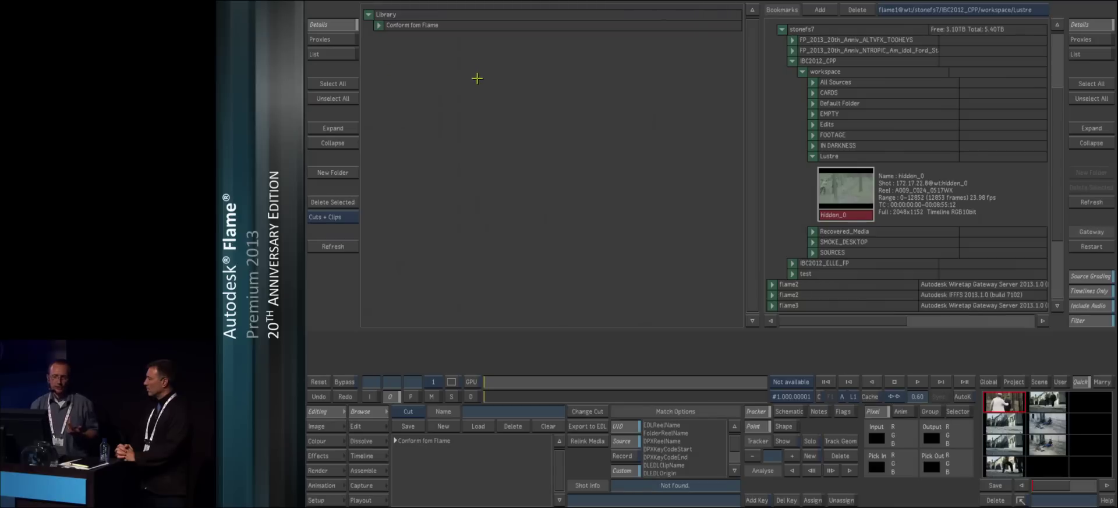
left_click(378, 26)
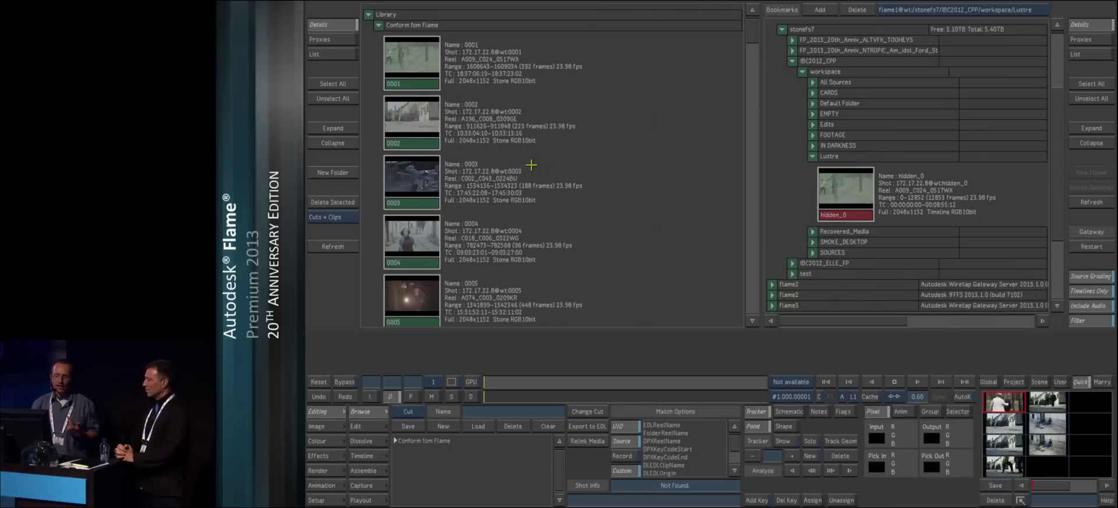
left_click(337, 39)
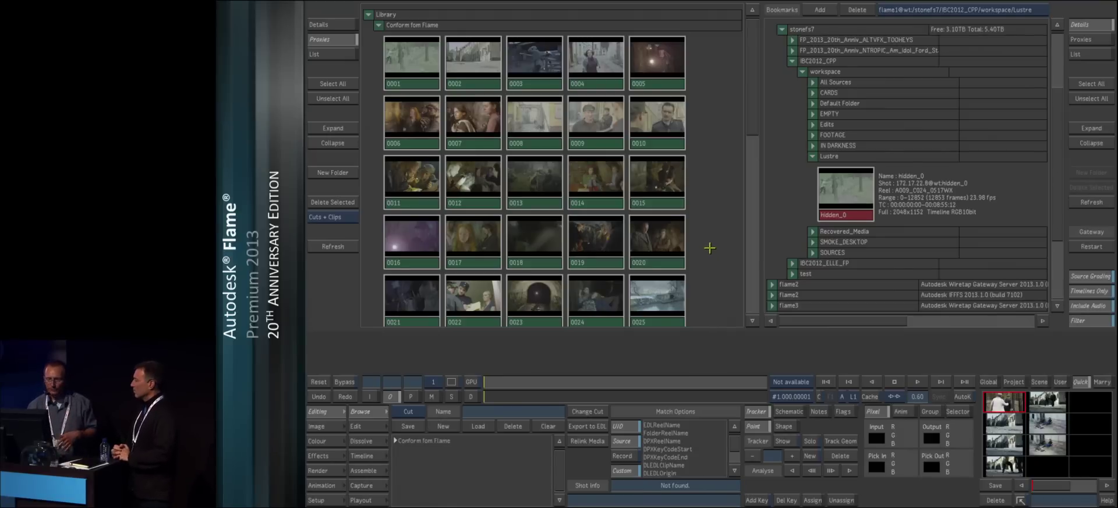
- Review the Conform from Flame shots as proxies and as a list, then switch to details and collapse the folder
scroll(710, 248, "down", 5)
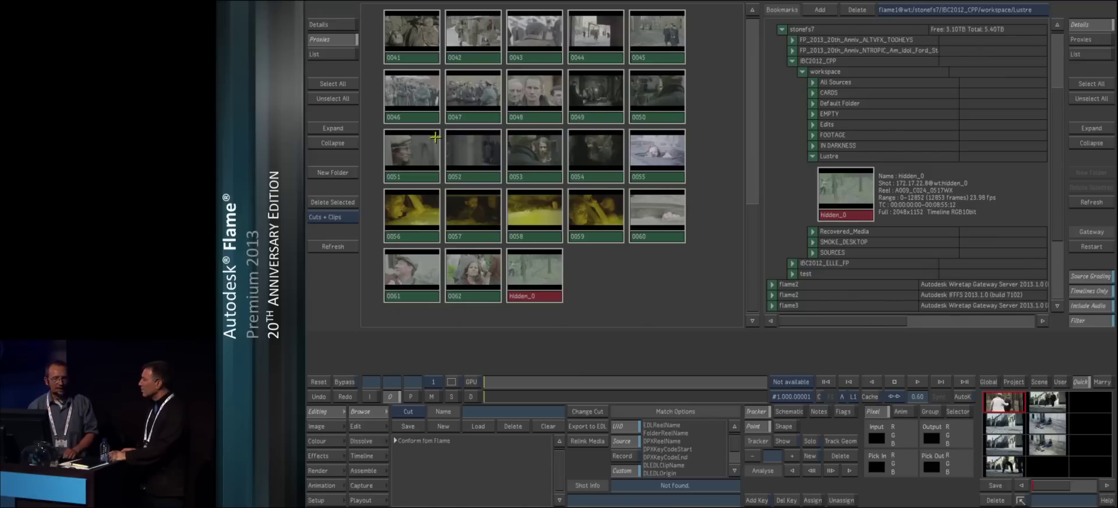
left_click(336, 55)
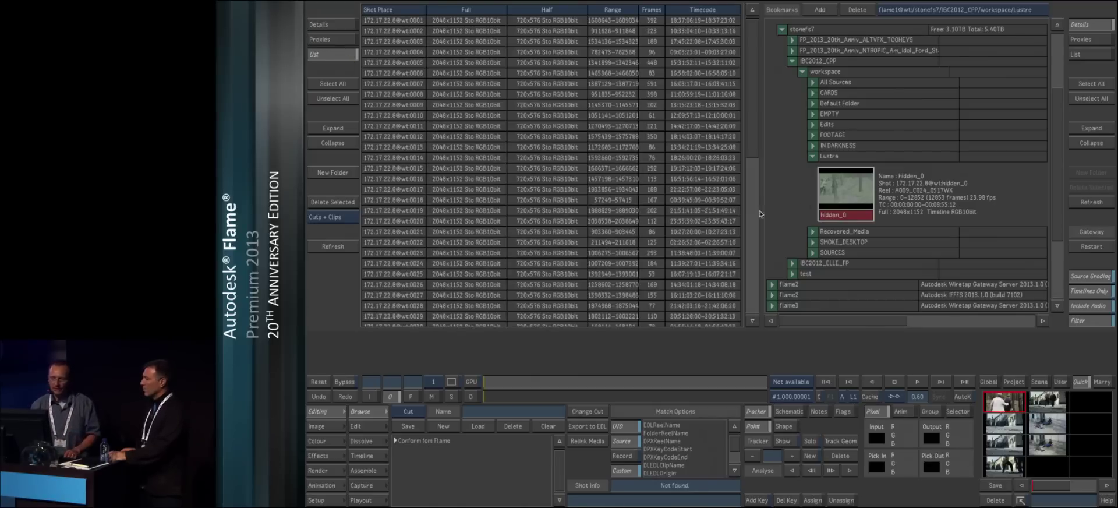
left_click(337, 25)
left_click(378, 25)
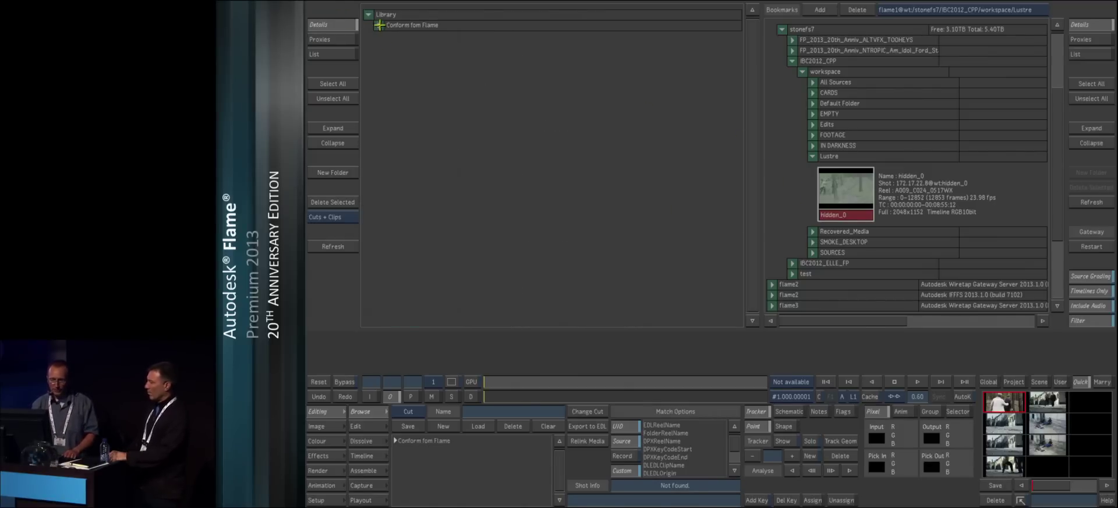
- Turn off the log2rec709_lightspace_autodesk.3dl print LUT in the calibration setup to view the raw log image
left_click(332, 498)
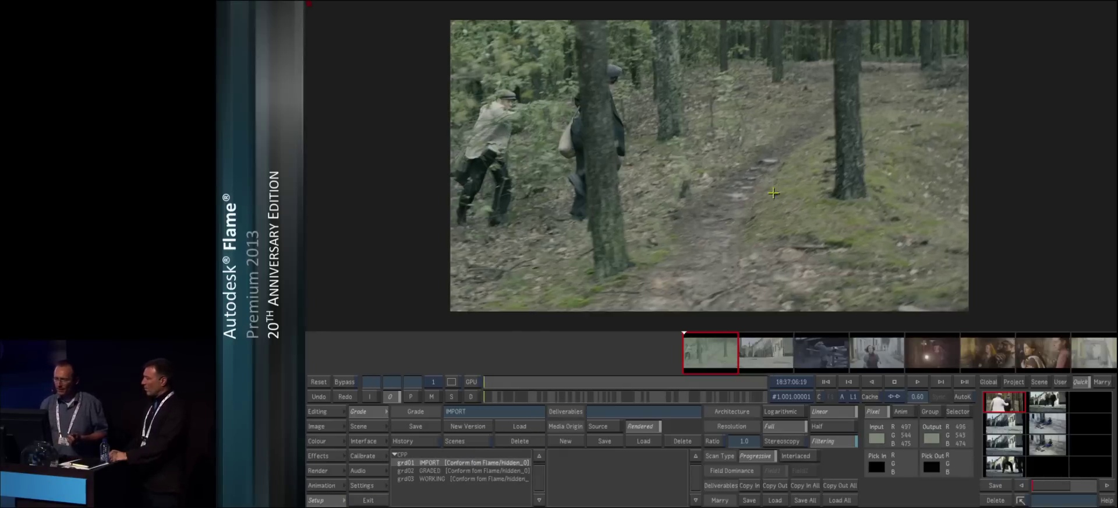
left_click(377, 455)
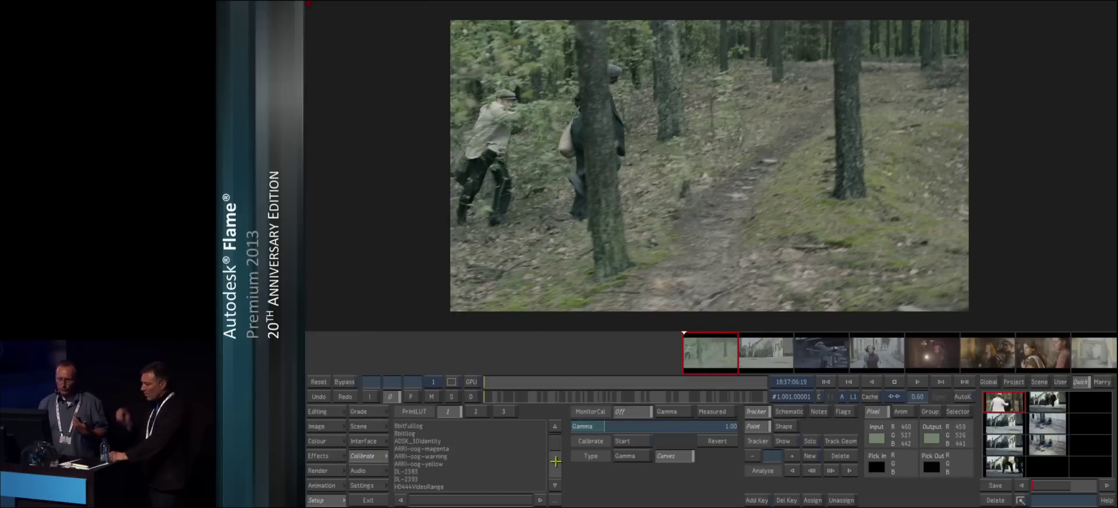
left_click_drag(553, 456, 554, 474)
left_click(499, 465)
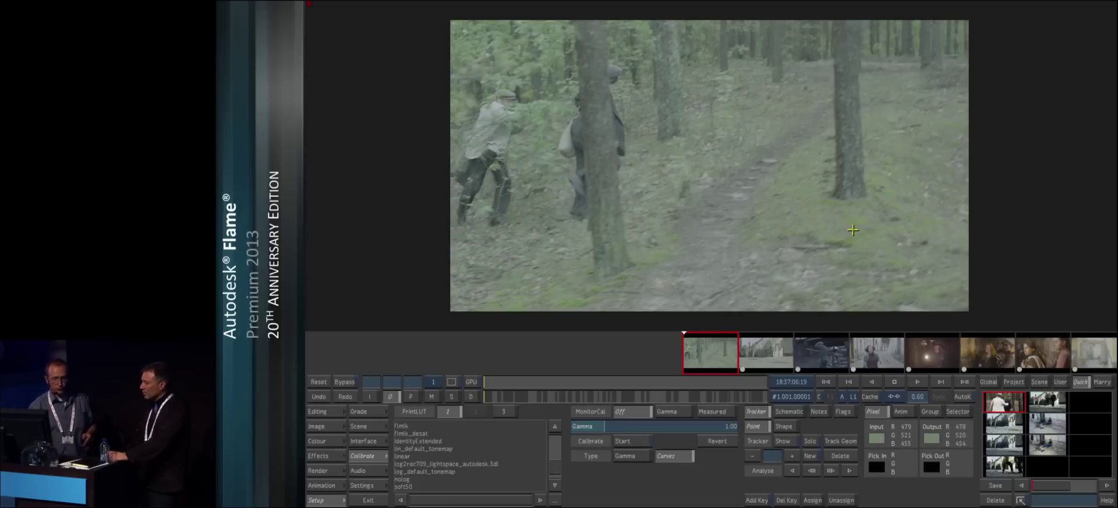
- Examine the head and tail handles of the first shots in the grading timeline, then reset the timeline to full length
left_click(329, 442)
left_click(378, 471)
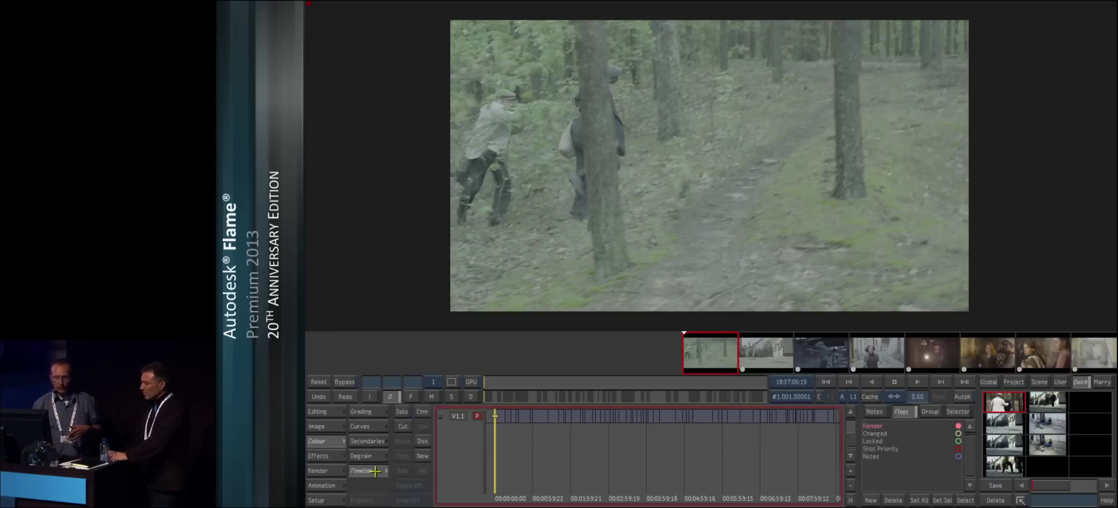
left_click_drag(574, 465, 763, 465)
left_click_drag(659, 466, 837, 477)
left_click_drag(541, 460, 752, 469)
left_click_drag(579, 465, 719, 468)
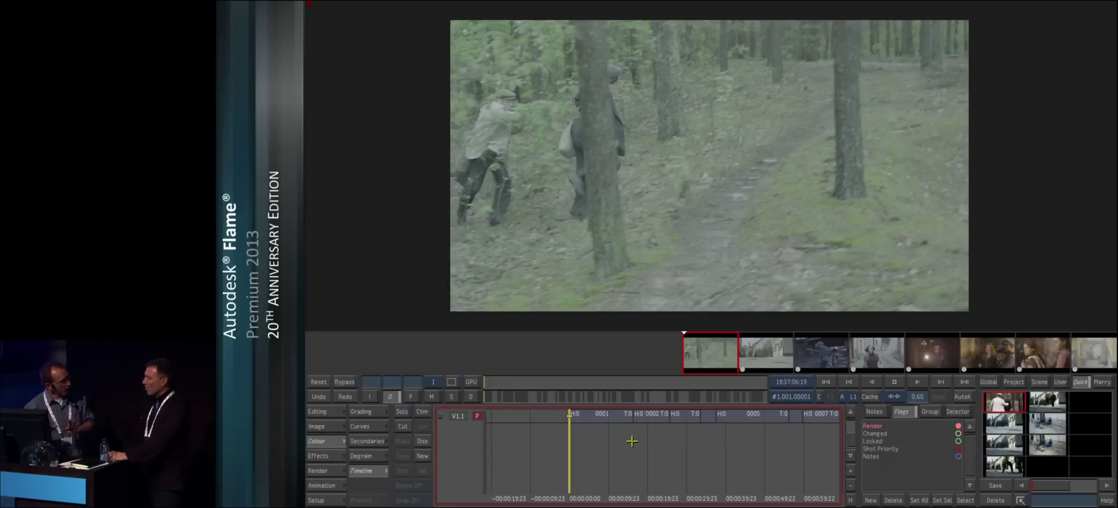
left_click(851, 500)
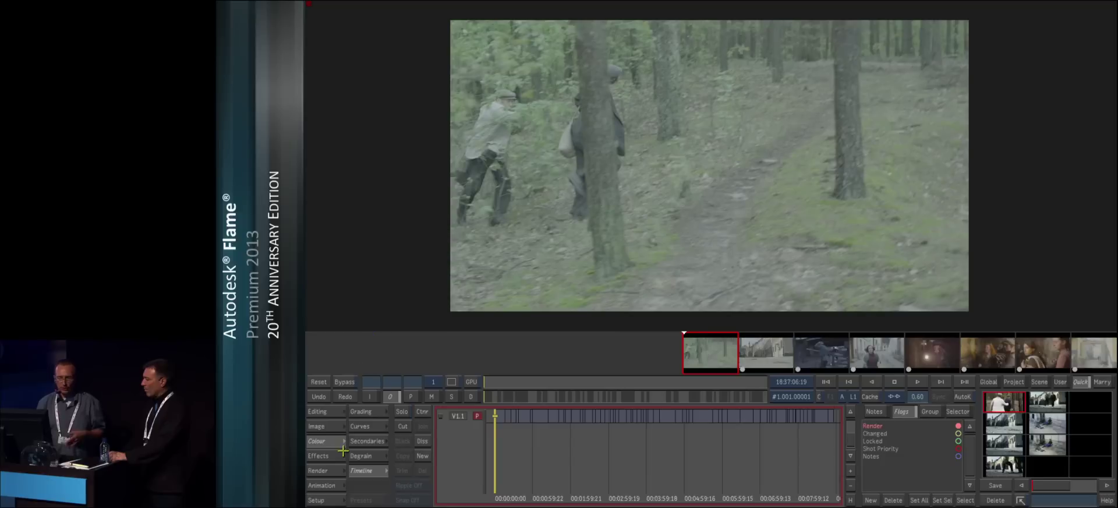
- Show the LUT options for transcoding the scene
left_click(320, 425)
left_click(372, 499)
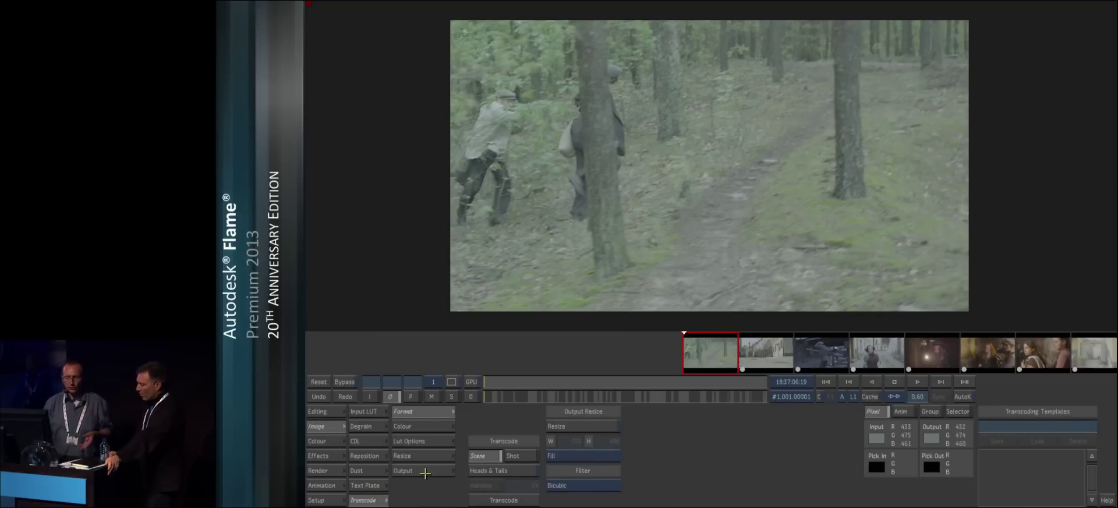
left_click(437, 441)
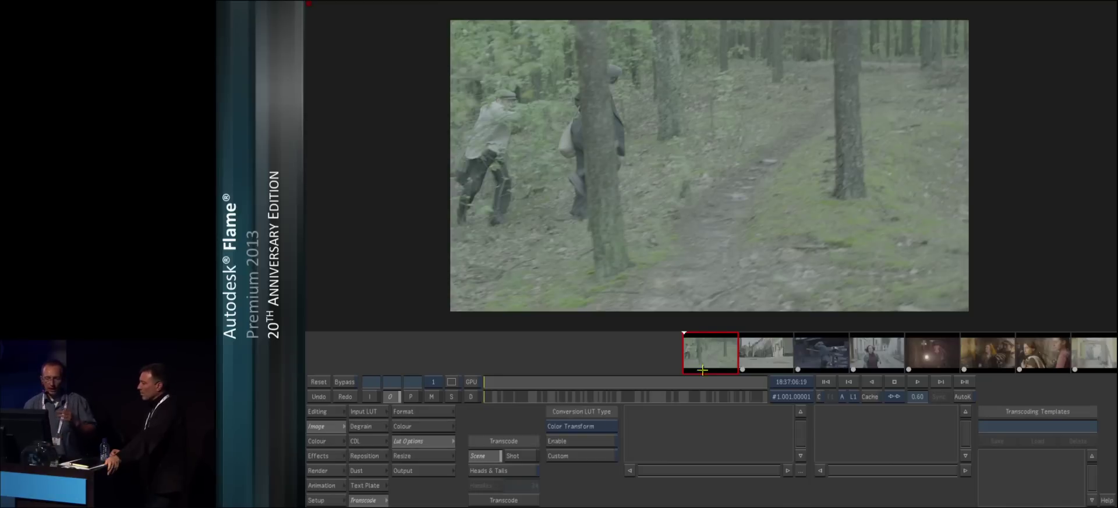
- Apply the log2rec709_lightspace_autodesk.3dl print LUT and bring up the colour grading controls
left_click(331, 498)
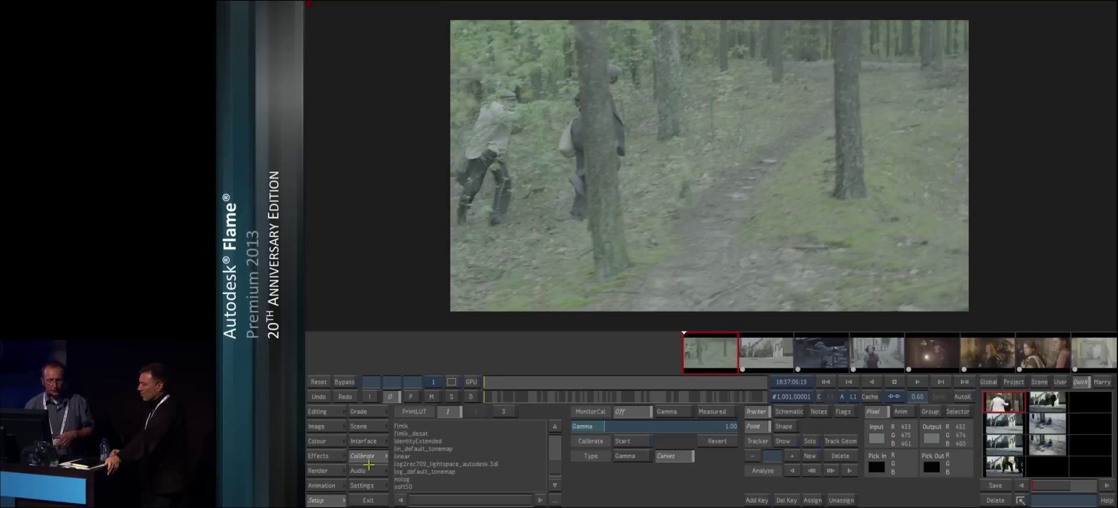
left_click(475, 463)
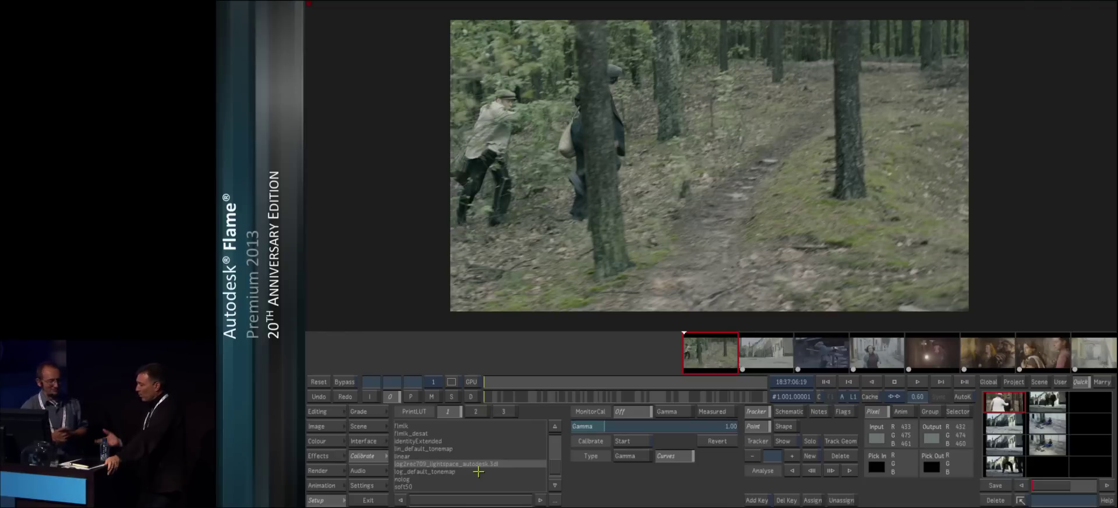
left_click(333, 443)
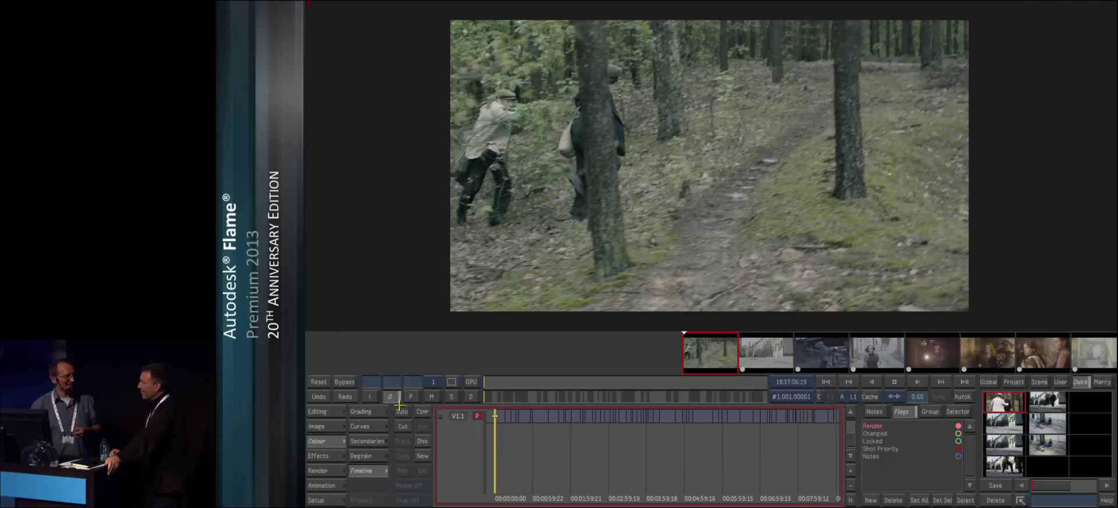
left_click(380, 410)
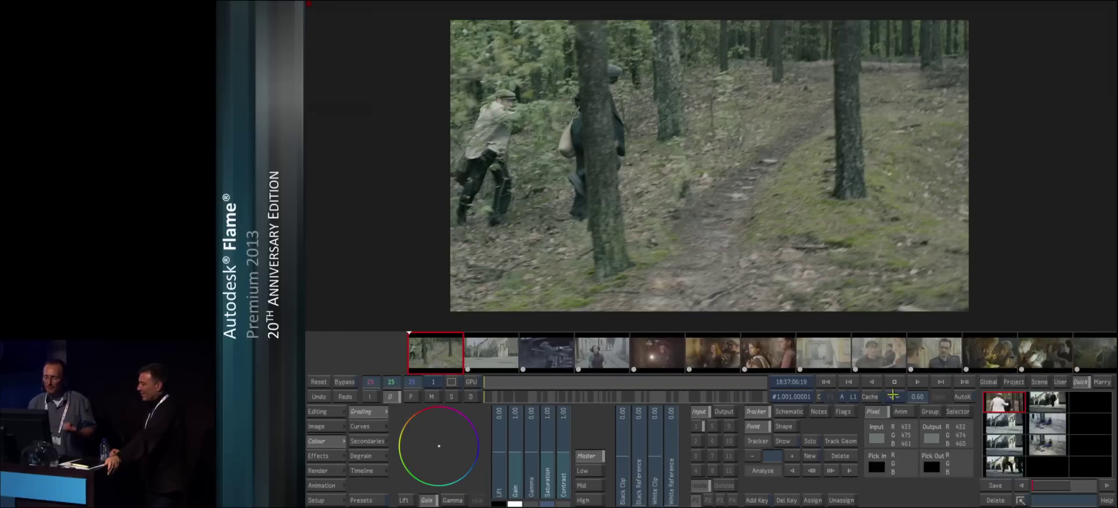
- Play part of the first forest shot and stop playback
left_click(917, 382)
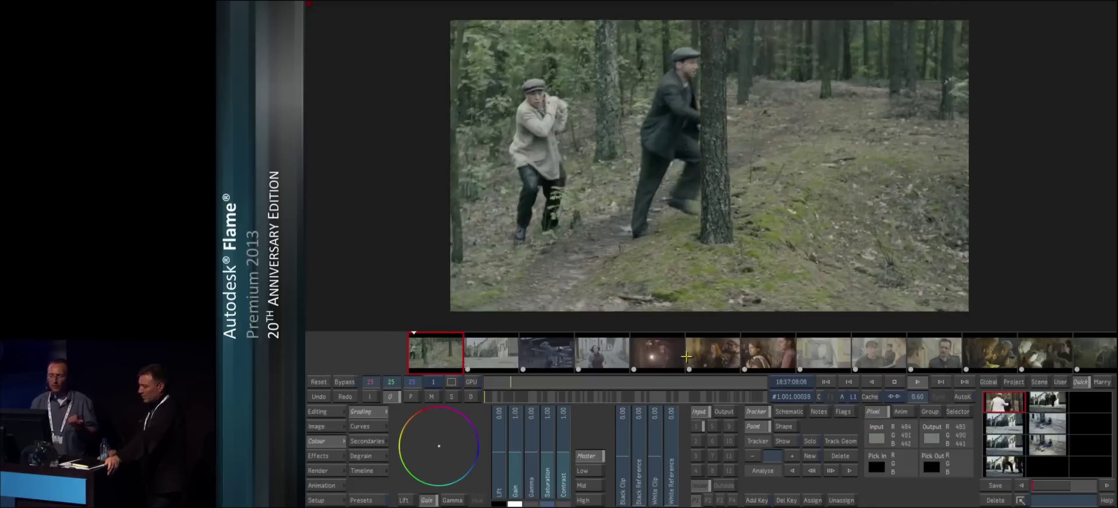
left_click(895, 382)
mouse_move(444, 447)
left_mouse_down()
mouse_move(470, 425)
mouse_move(459, 442)
left_mouse_up()
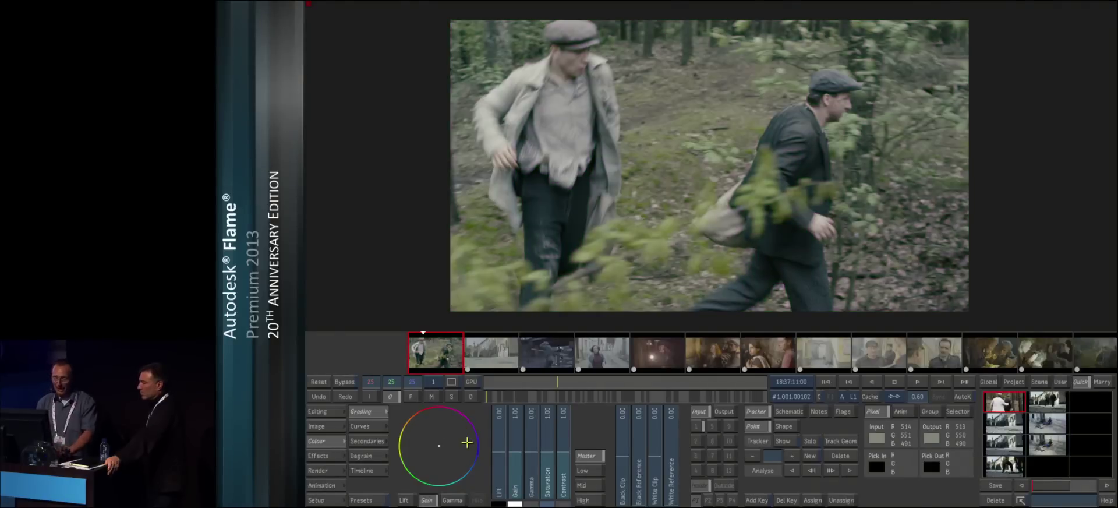
- Make shot 11, the dark close-up of the woman lighting a cigarette, the current shot in the storyboard
mouse_move(818, 367)
left_mouse_down()
mouse_move(752, 364)
mouse_move(800, 358)
left_mouse_up()
left_click_drag(879, 362, 529, 380)
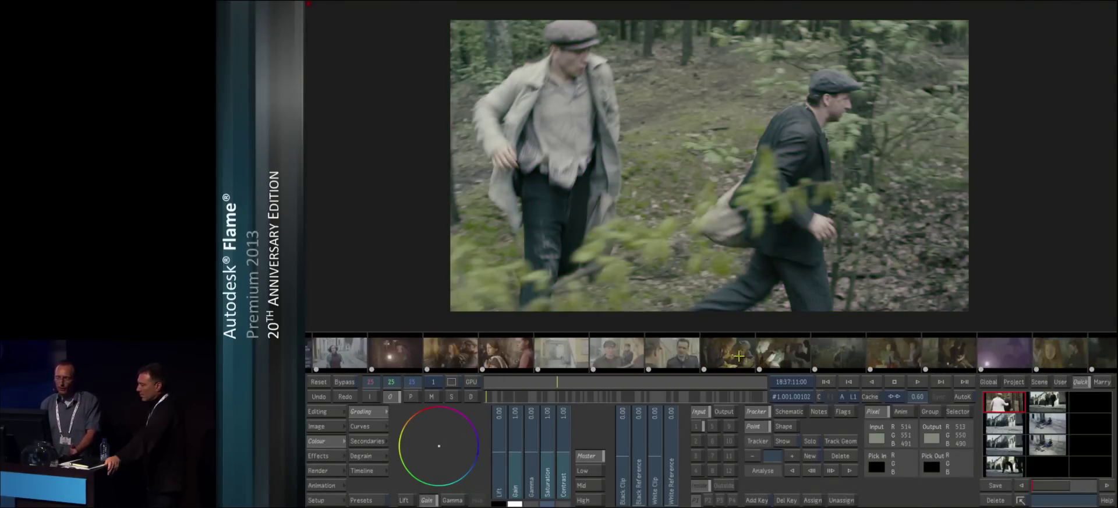
left_click(744, 361)
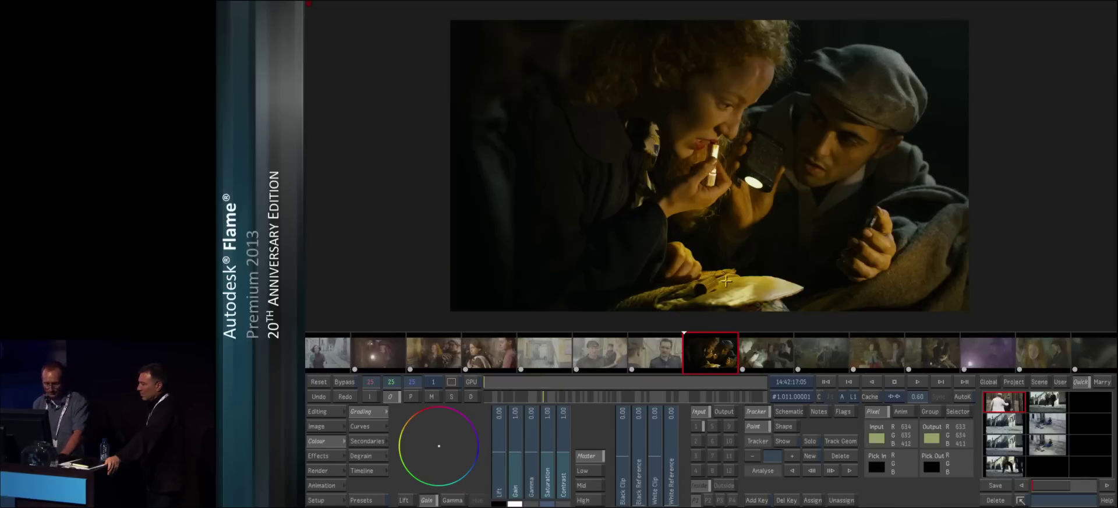
- Display all shots as a multi-row storyboard and make the very dark shot 38 current
key("F4")
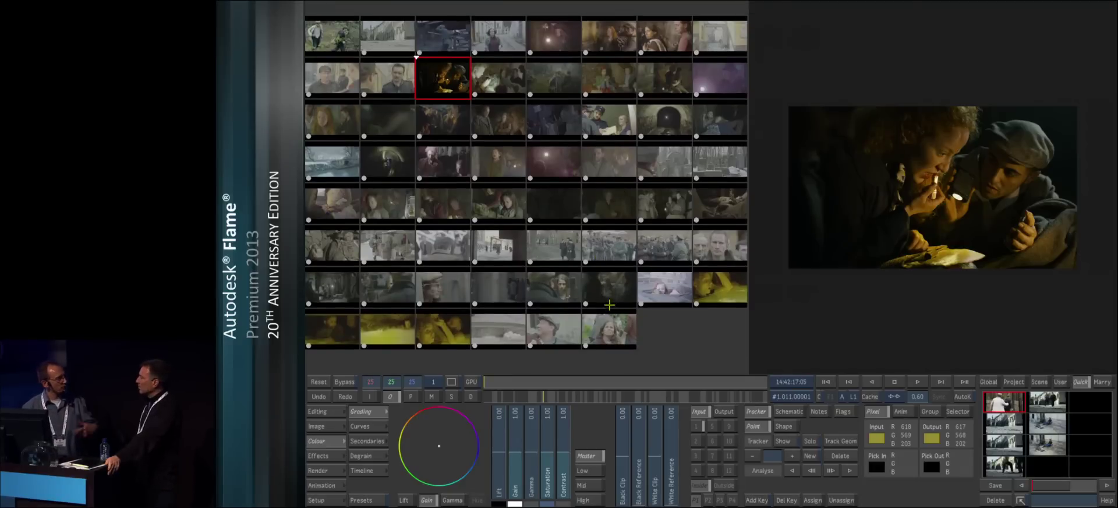
scroll(578, 272, "down", 4)
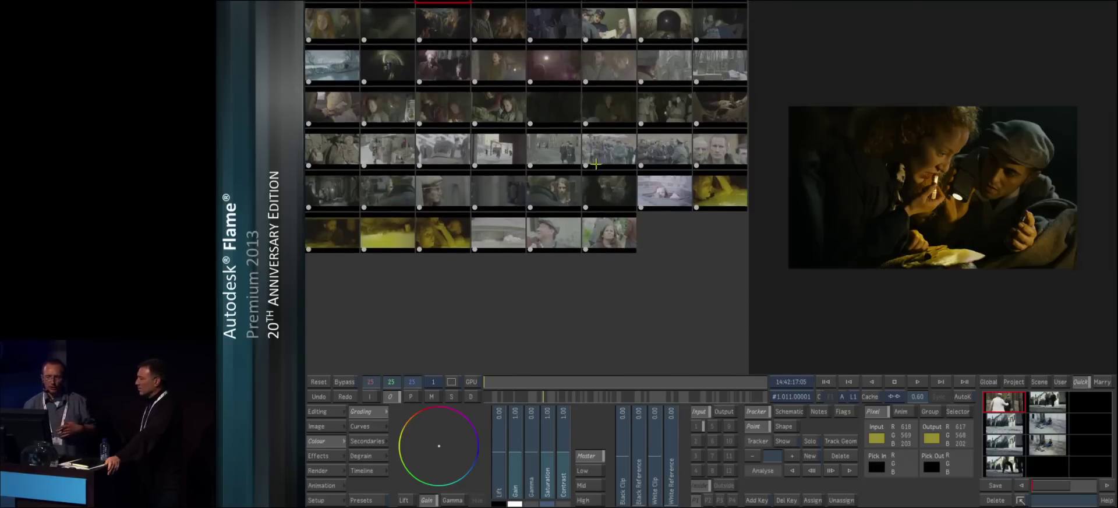
left_click_drag(577, 272, 579, 109)
left_click(612, 153)
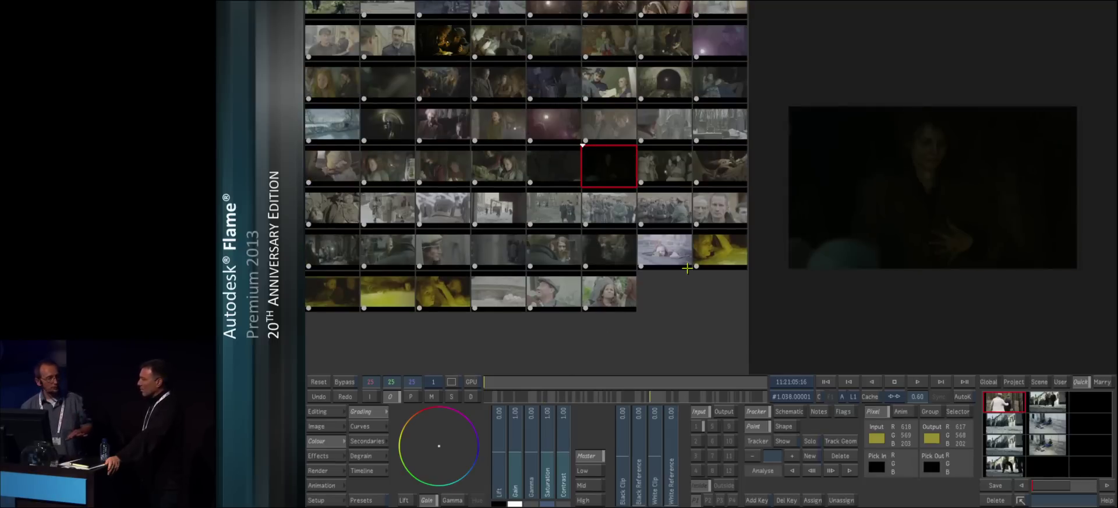
- Return to the single-row storyboard and scrub the sequence to shot 45 with the officers by the gate
key("b")
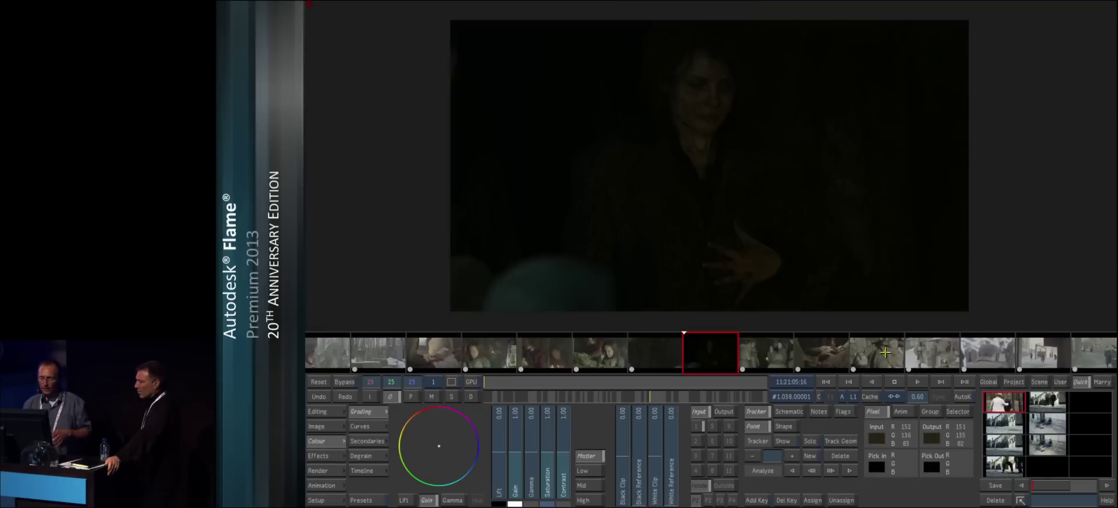
left_click_drag(688, 396, 703, 399)
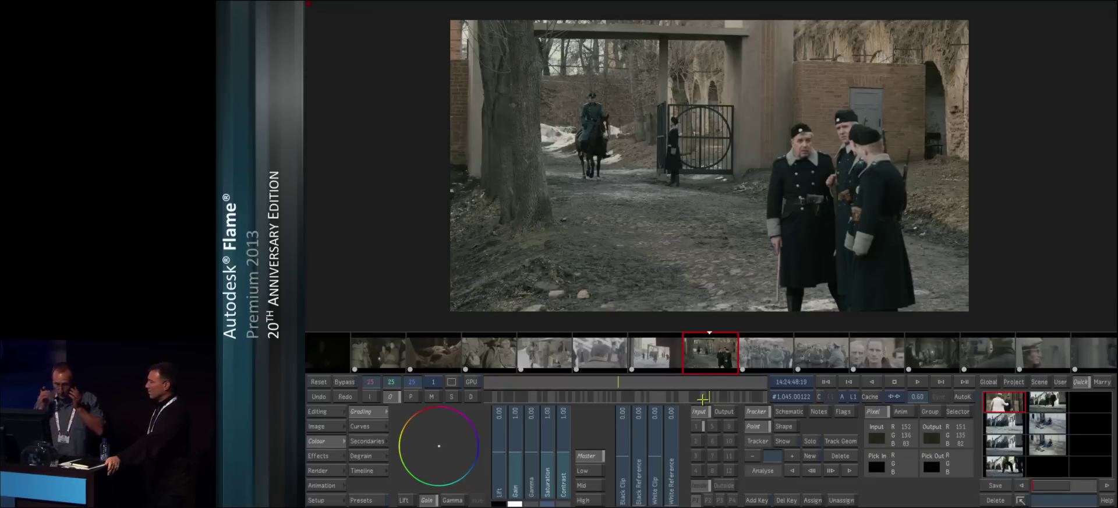
- Sort the assembled timeline in C-Mode by EDL reel
left_click(337, 411)
left_click(368, 470)
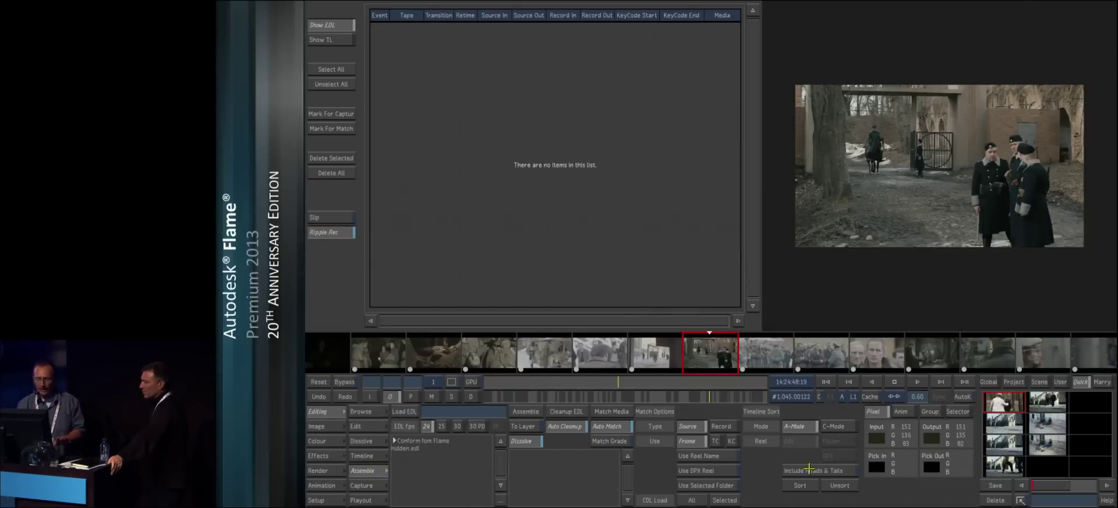
left_click(835, 431)
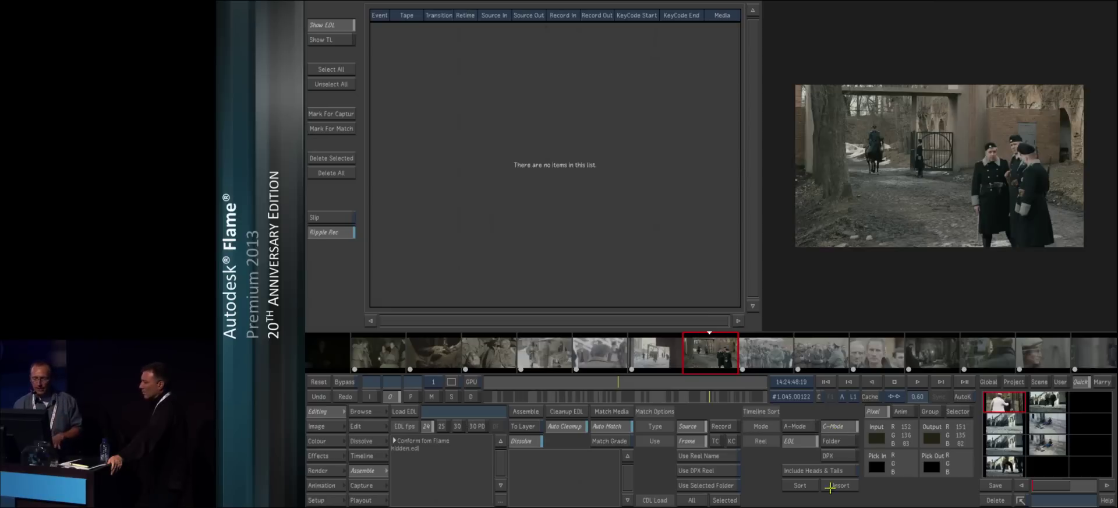
left_click(809, 484)
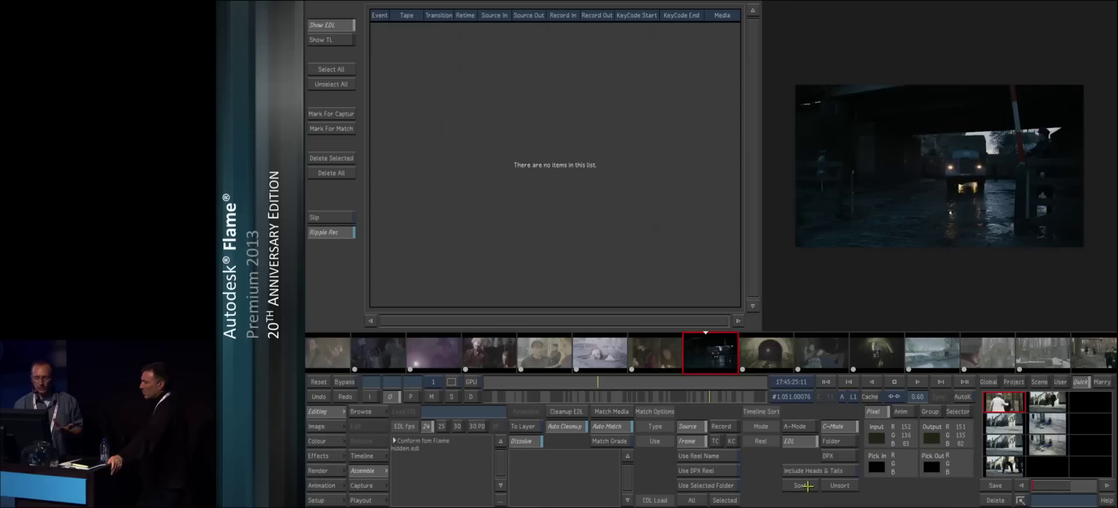
- Select six consecutive wintry exterior shots near the end of the sorted storyboard and reduce the timeline to them
scroll(524, 353, "right", 10)
left_click_drag(532, 358, 857, 353)
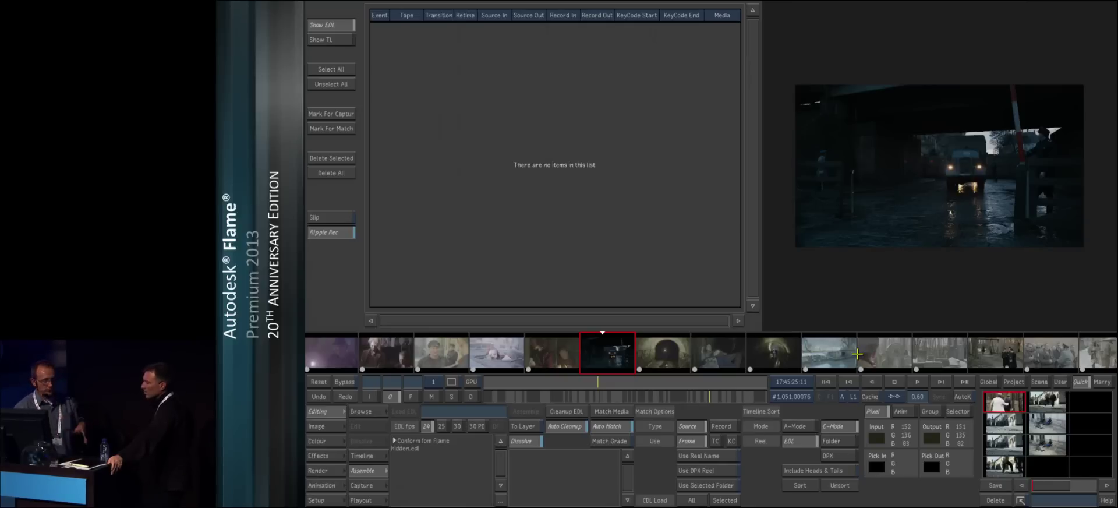
left_click_drag(924, 360, 681, 344)
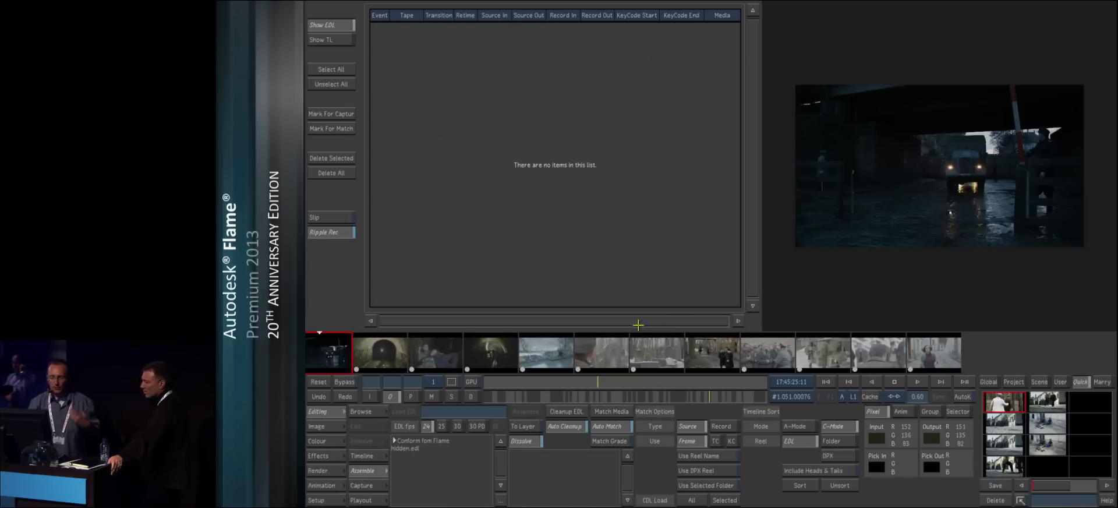
left_click_drag(601, 353, 868, 352)
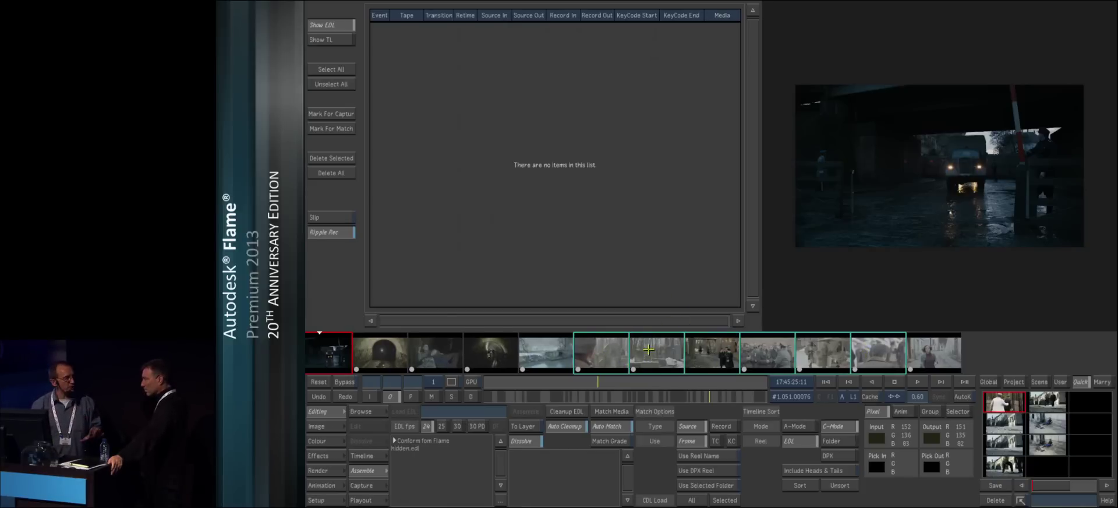
left_click(806, 486)
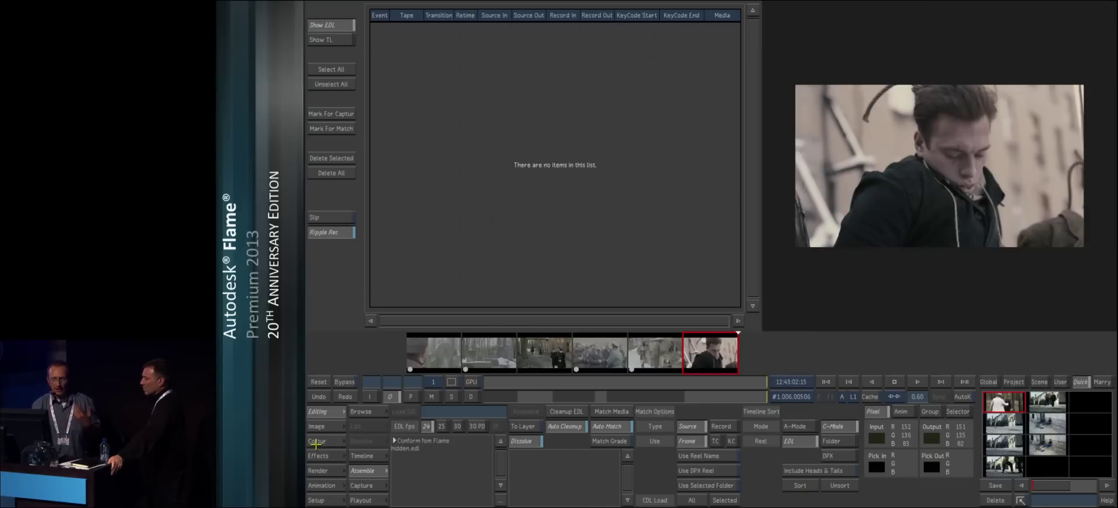
- Return to colour grading, go to the first cemetery shot and scrub to frame 155 with the man's face
left_click(316, 442)
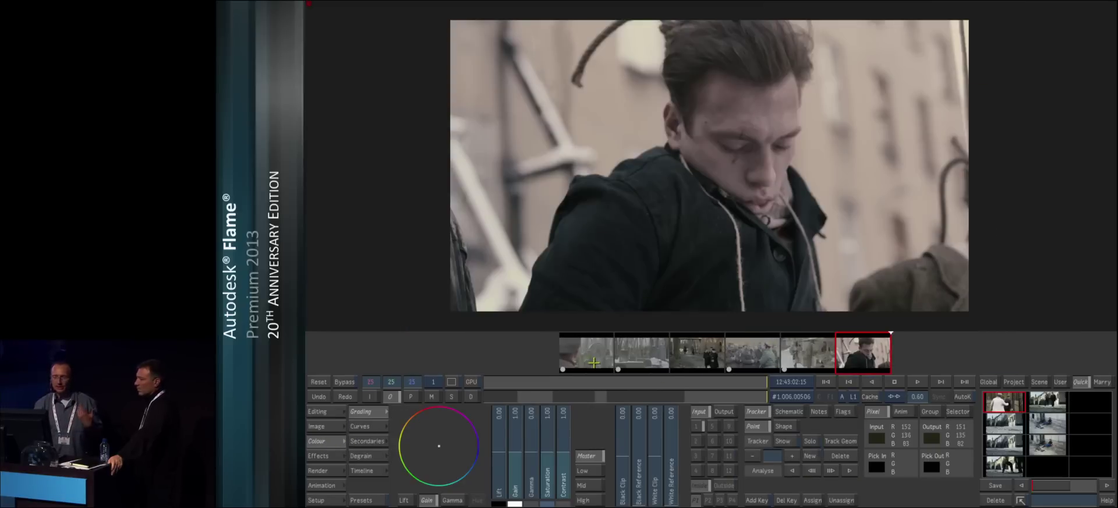
key("Home")
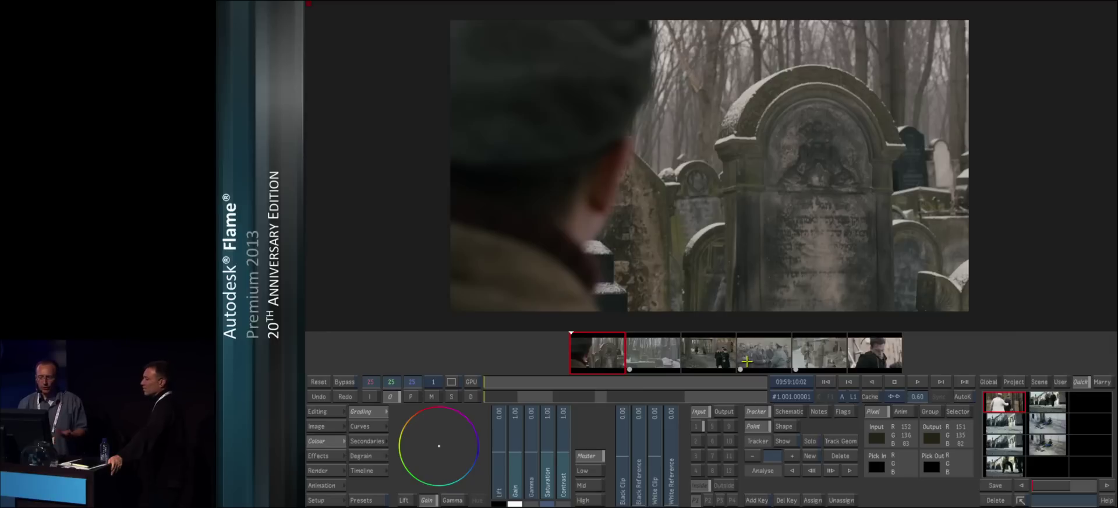
left_click_drag(618, 397, 476, 386)
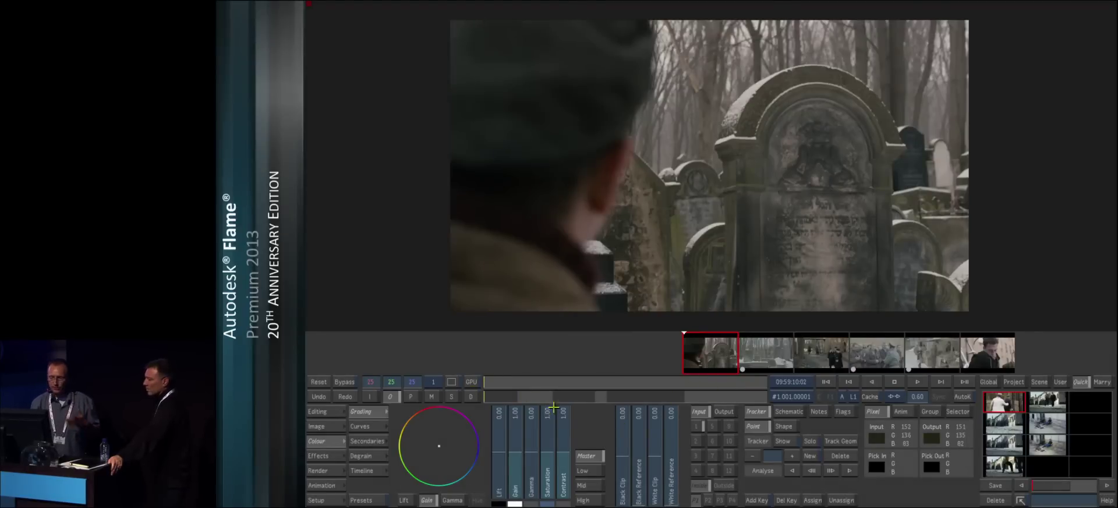
left_click_drag(622, 383, 695, 381)
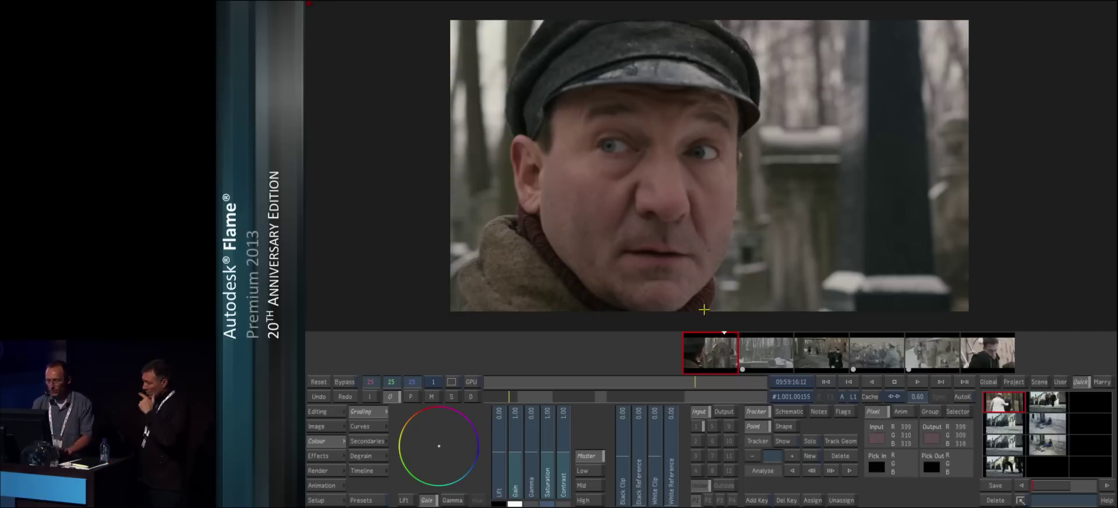
- Darken the lift, set the gain to 1.17 and lightly adjust the gamma on the close-up of the man in the cap
left_click_drag(758, 246, 734, 244)
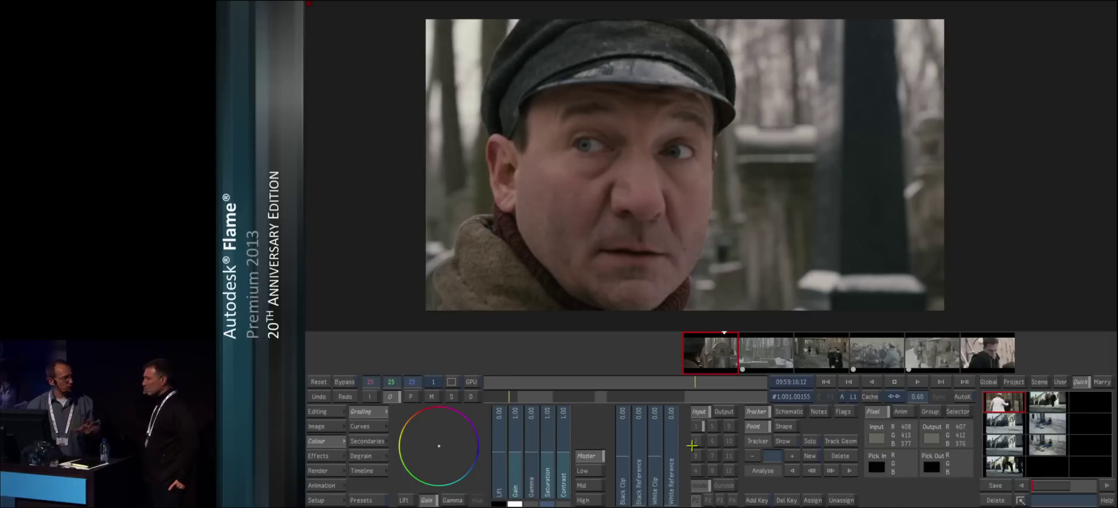
mouse_move(449, 431)
left_mouse_down()
mouse_move(457, 422)
mouse_move(447, 448)
left_mouse_up()
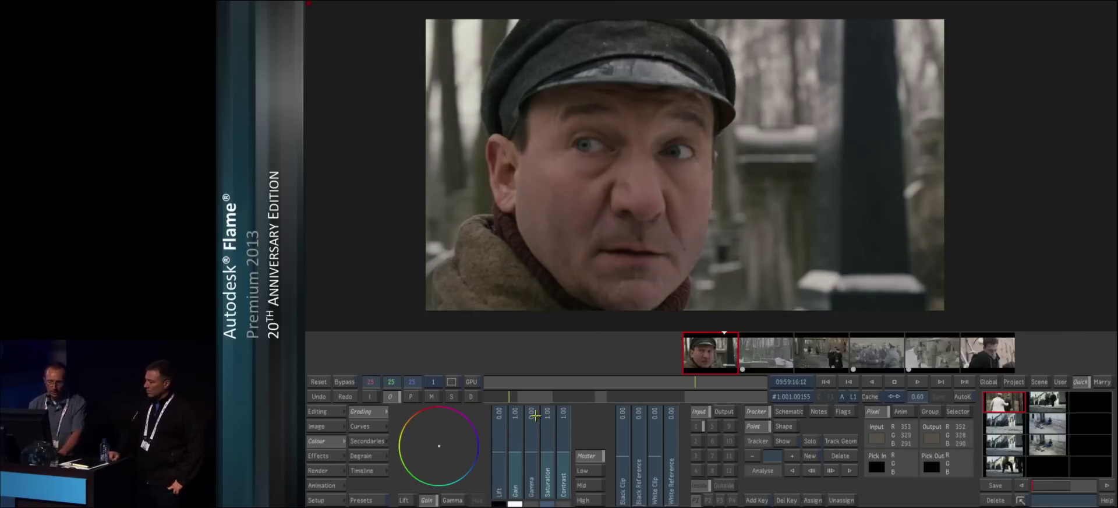
left_click_drag(501, 457, 533, 452)
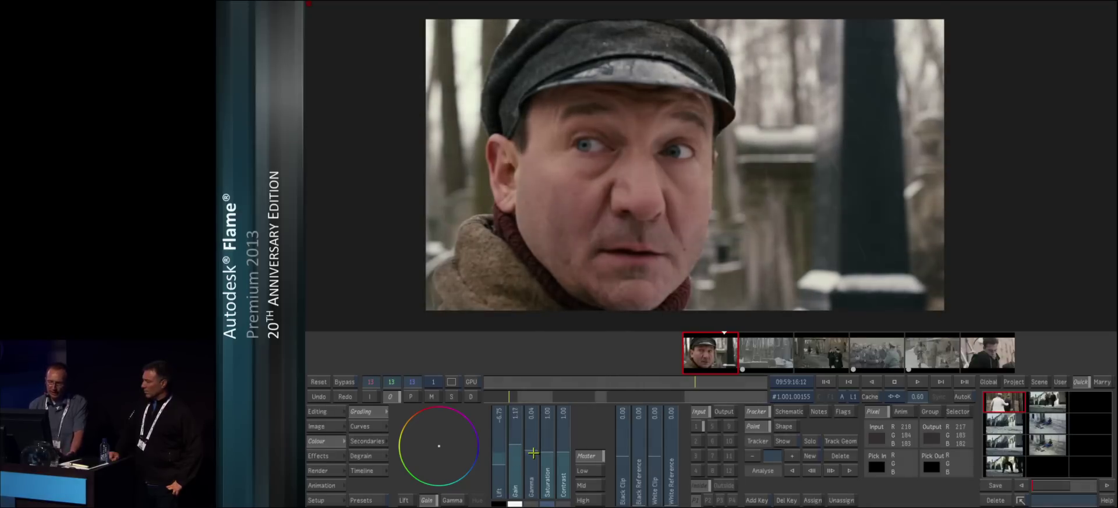
- Tint the man's shot toward cool blue-green with the gamma colour wheel and reduce its saturation slightly
left_click(453, 500)
left_click_drag(438, 444, 460, 463)
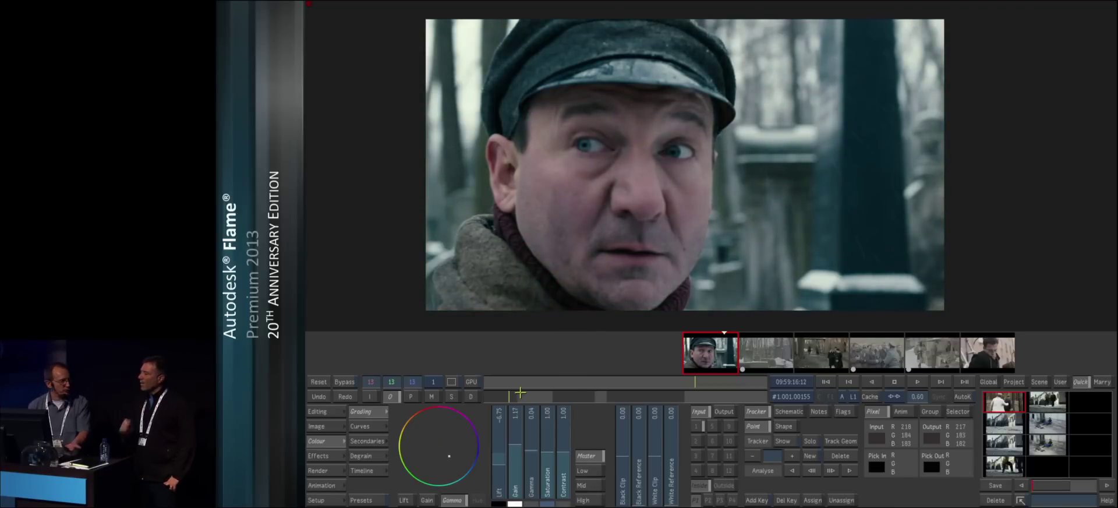
left_click_drag(551, 449, 550, 449)
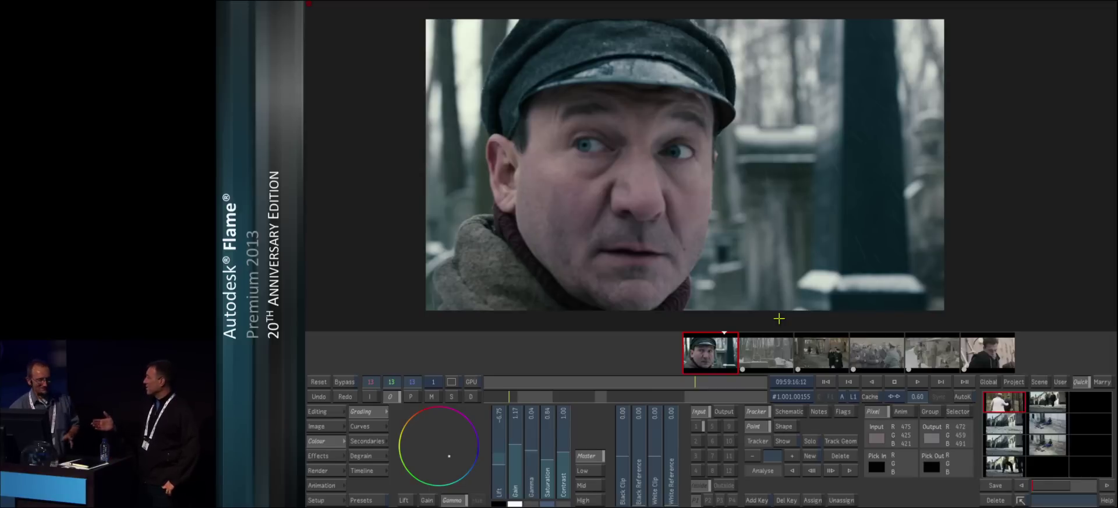
- Copy the first cemetery shot's grade to the other five selected shots and check it on the shot with the officer and prisoners
left_click_drag(834, 363, 715, 357)
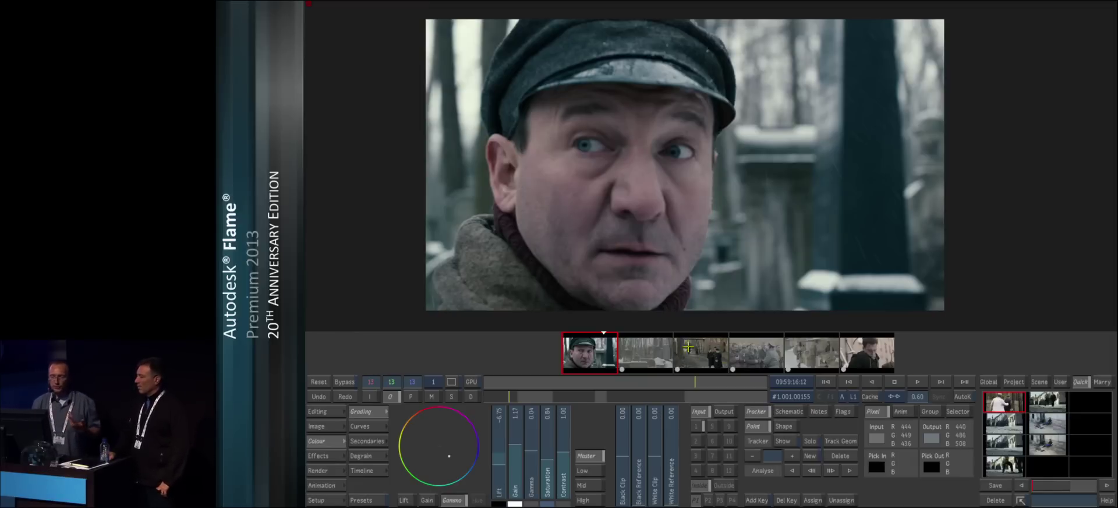
left_click_drag(692, 398, 502, 398)
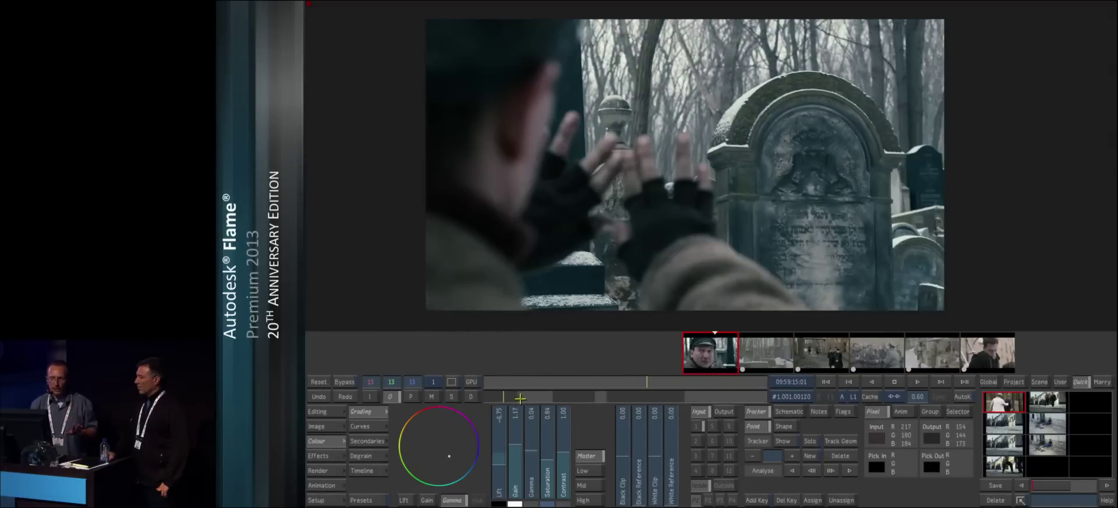
left_click_drag(667, 382, 709, 376)
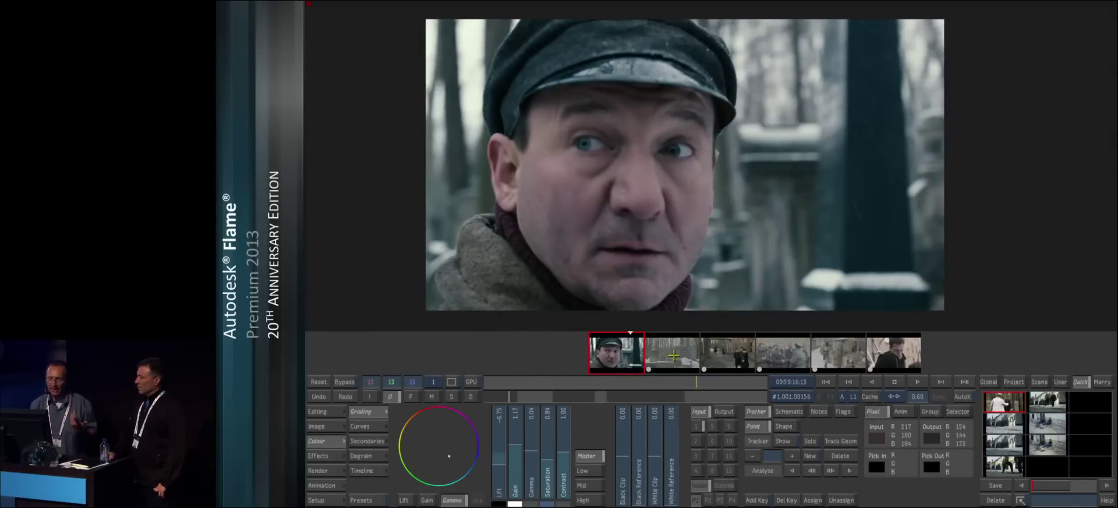
left_click_drag(636, 357, 875, 358)
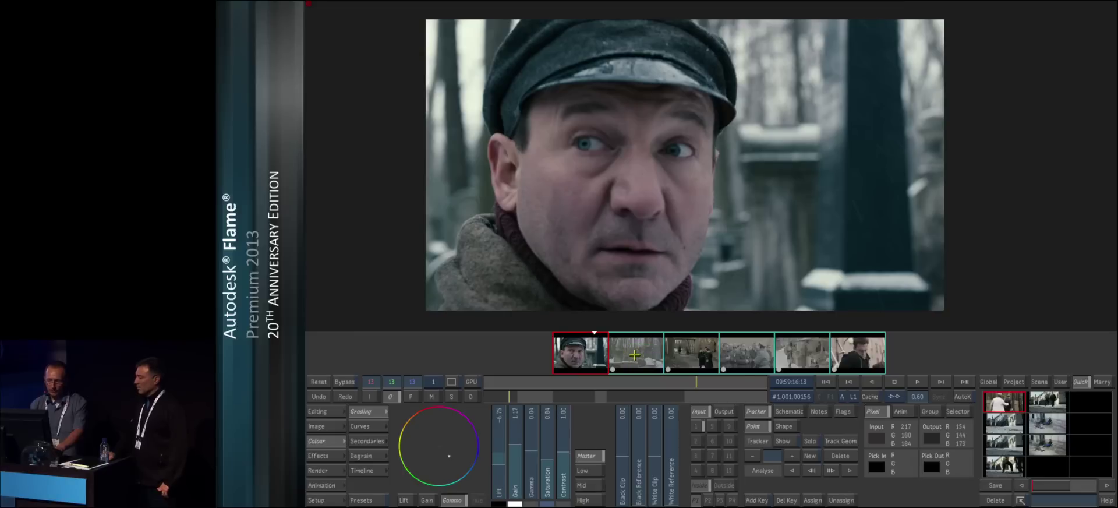
left_click(959, 411)
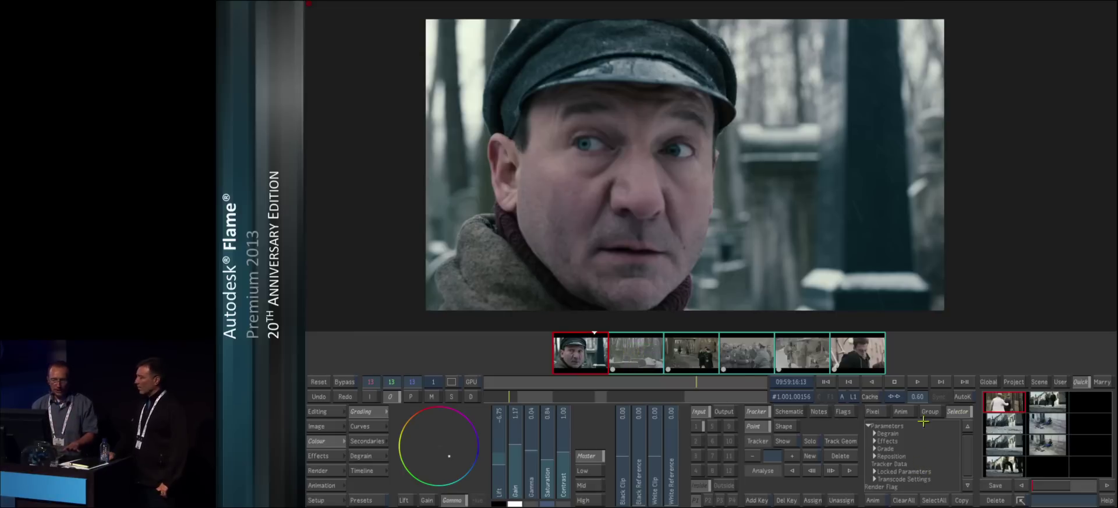
left_click(648, 397)
left_click_drag(648, 397, 609, 396)
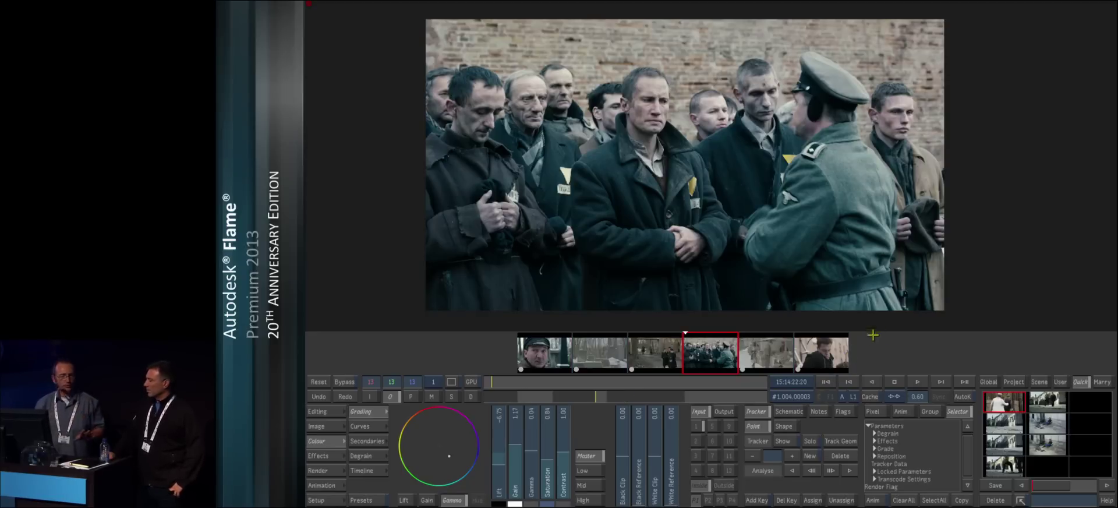
- Restore the full timeline in the editing area, go to the graded cemetery shot 31 and return to colour grading
left_click(328, 416)
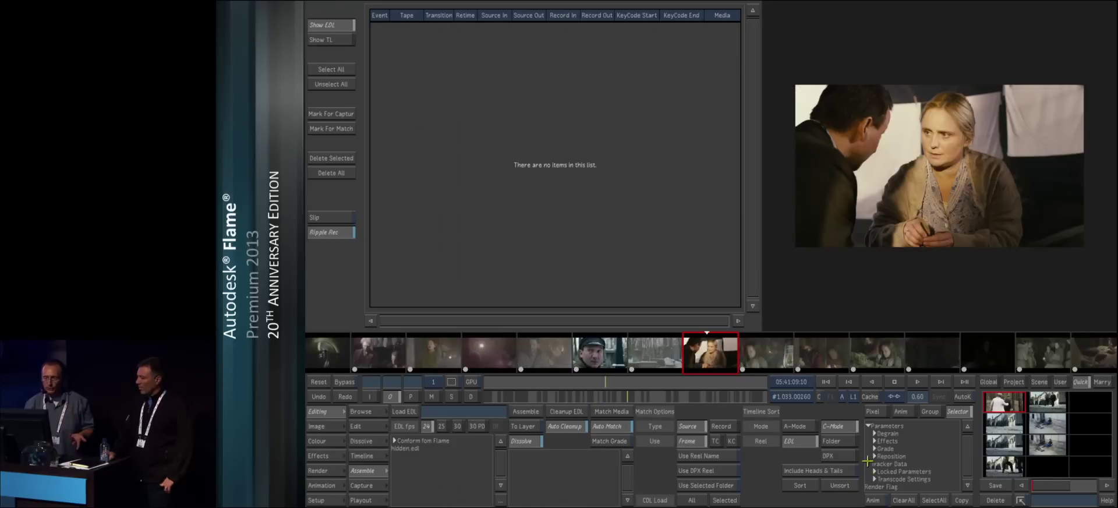
left_click(664, 352)
left_click(660, 355)
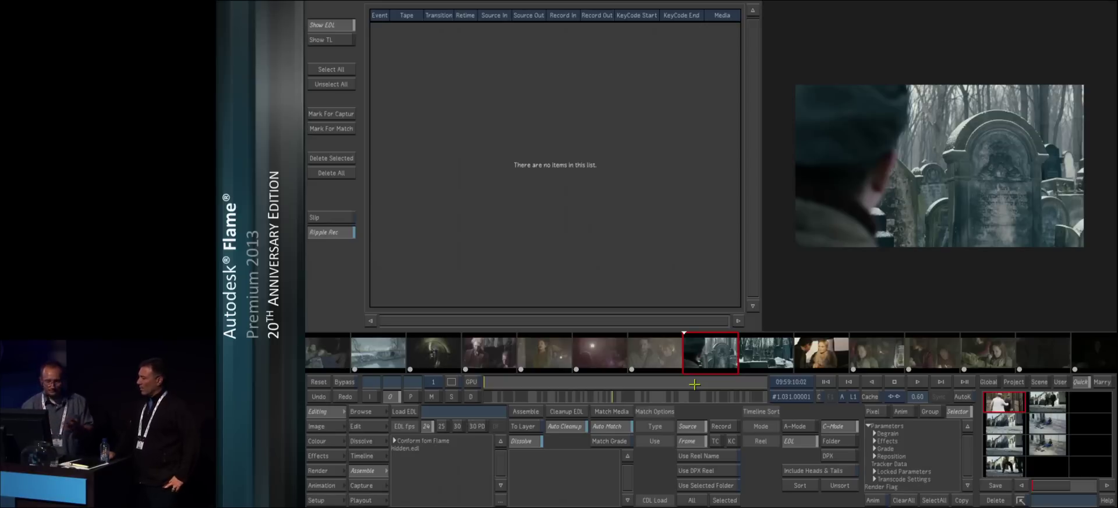
left_click(327, 440)
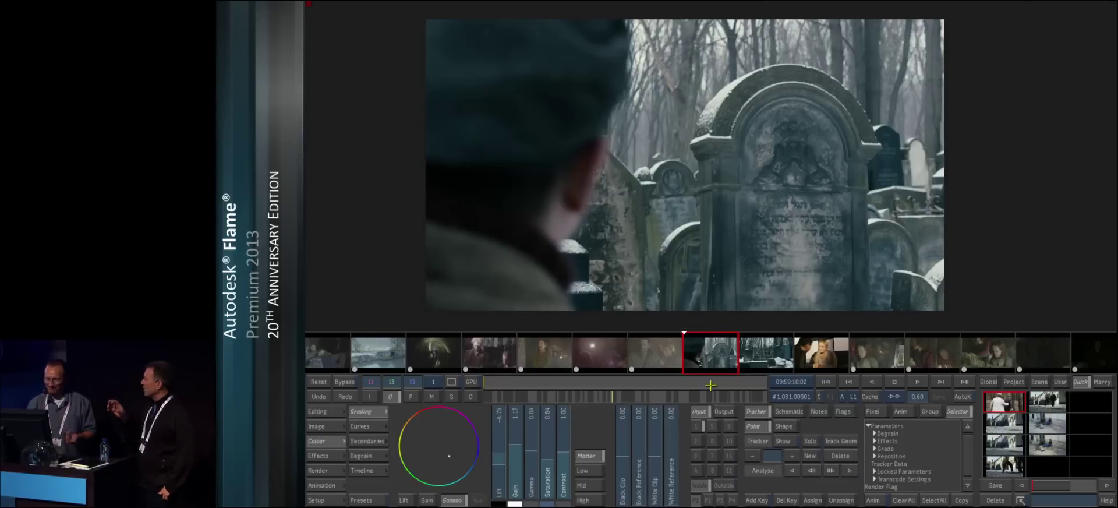
- Select the cobblestone street shot and the running woman shot near the timeline's start and reduce the timeline to these two
left_click(824, 382)
left_click(776, 357)
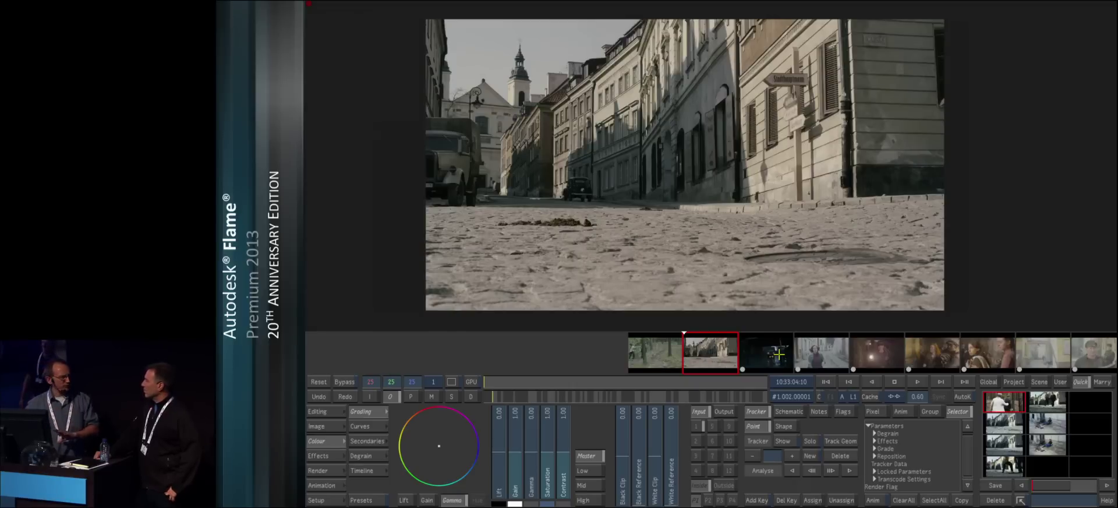
left_click_drag(766, 367, 694, 363)
left_click(634, 355)
left_click(751, 355)
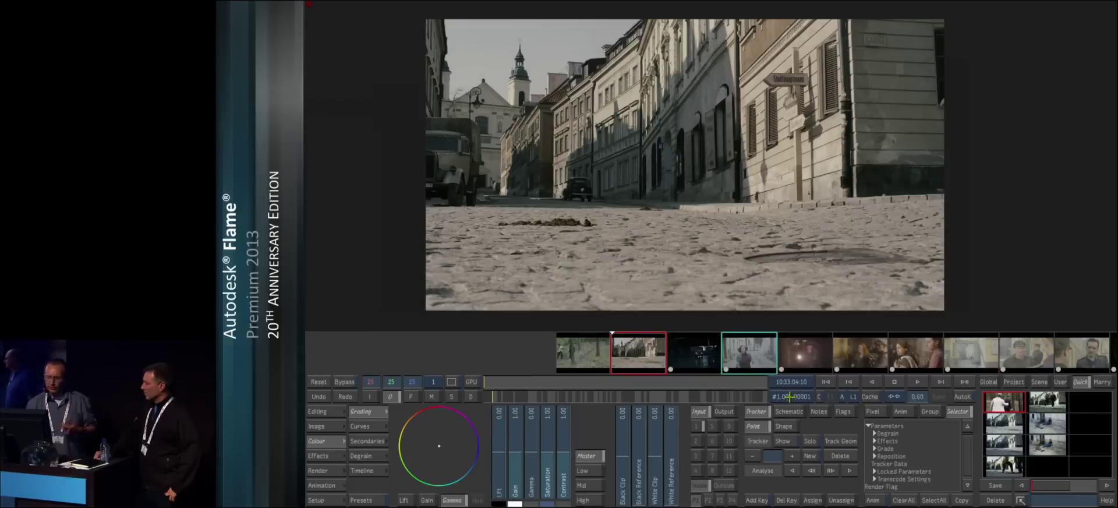
left_click(819, 399)
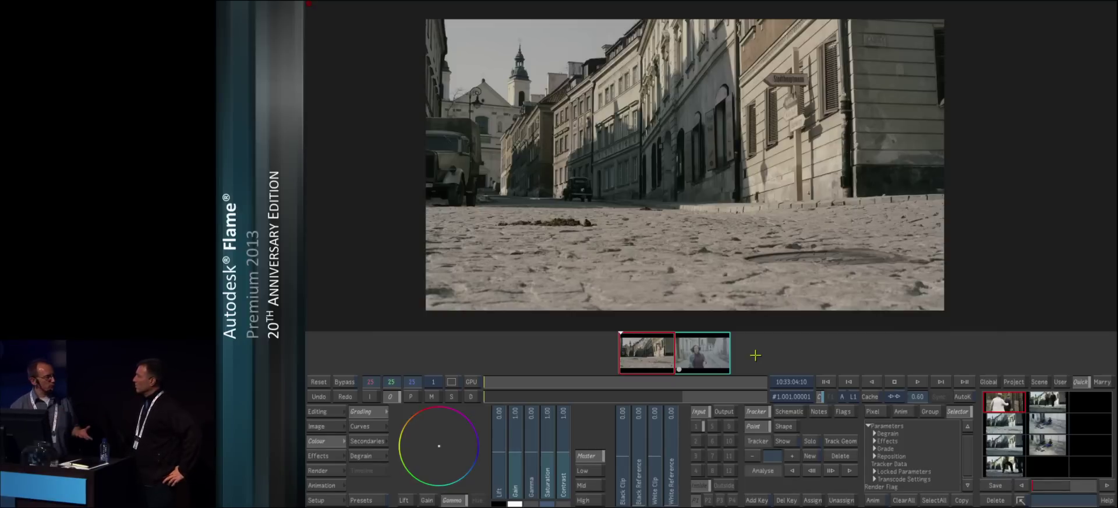
- Set the viewer to Dual View and compare the street shot side by side with the running woman shot
left_click(452, 383)
left_click(955, 440)
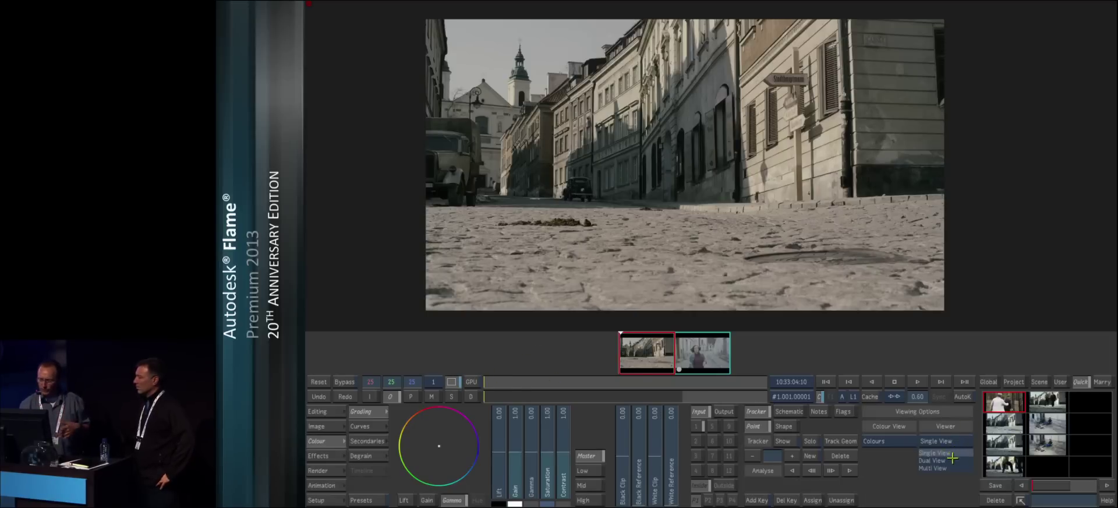
left_click(932, 460)
left_click(735, 343)
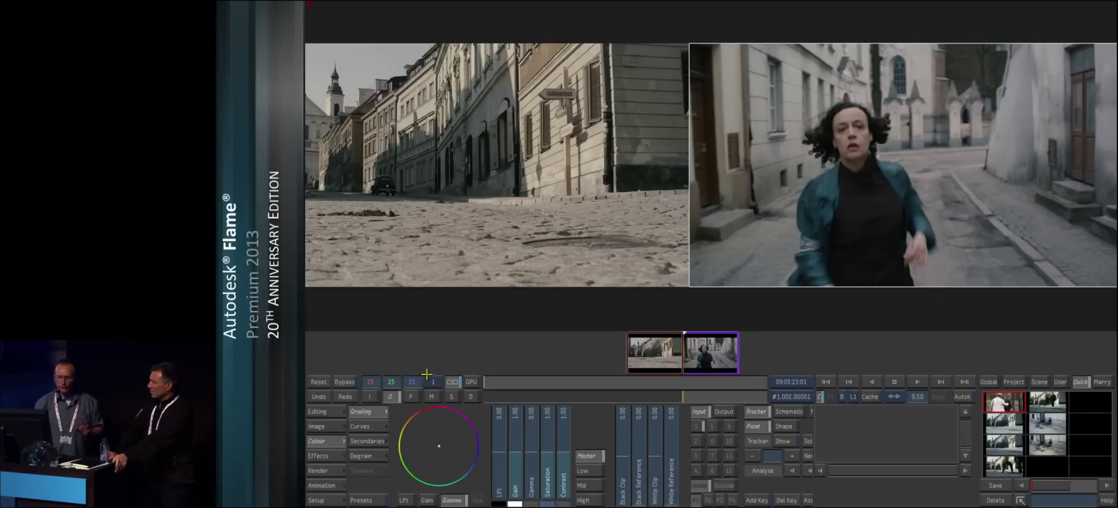
- Return the viewer to Single View on the cobblestone street shot and enlarge the image to a zoom of 0.57
left_click(453, 384)
left_click(451, 383)
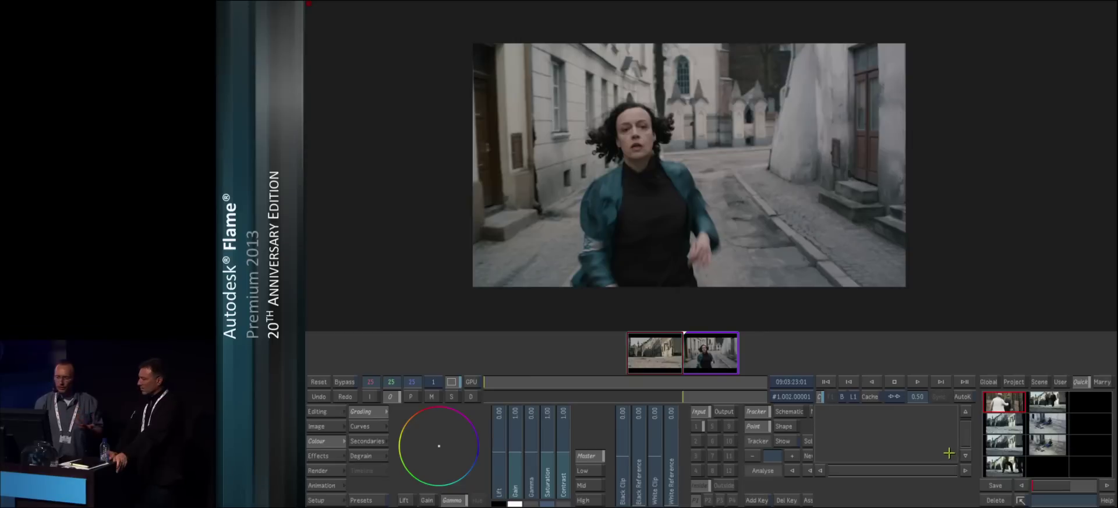
left_click(670, 351)
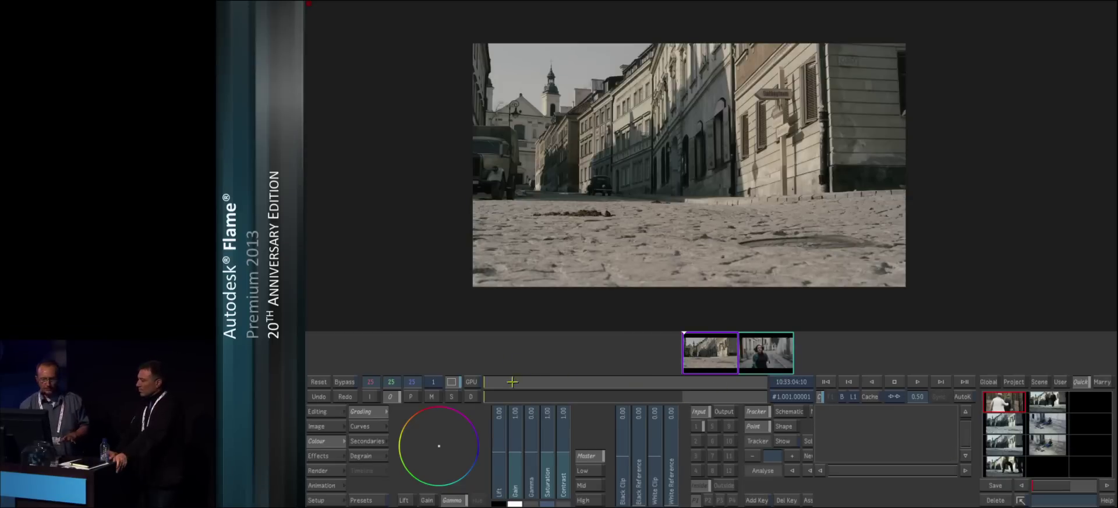
left_click(455, 382)
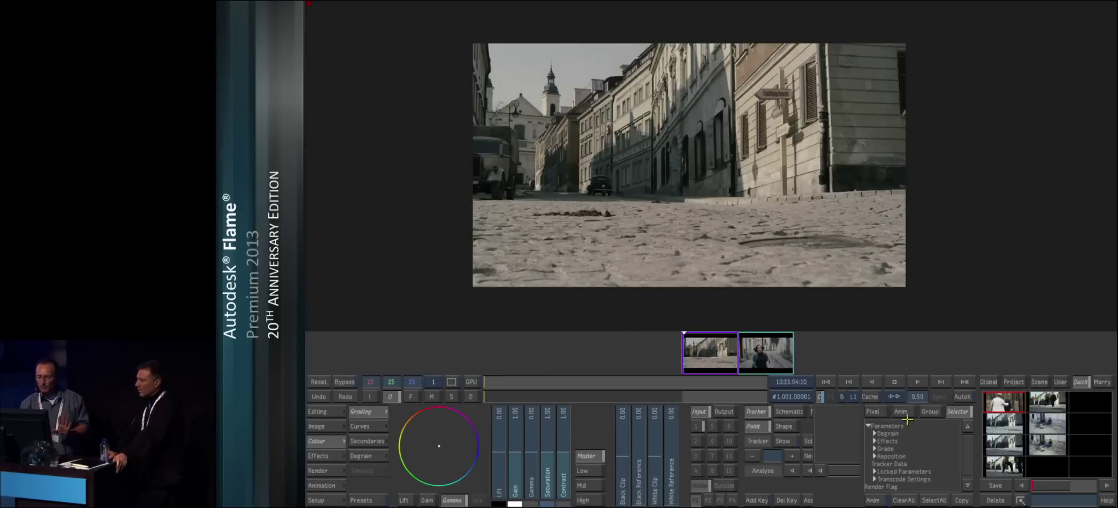
left_click(918, 397)
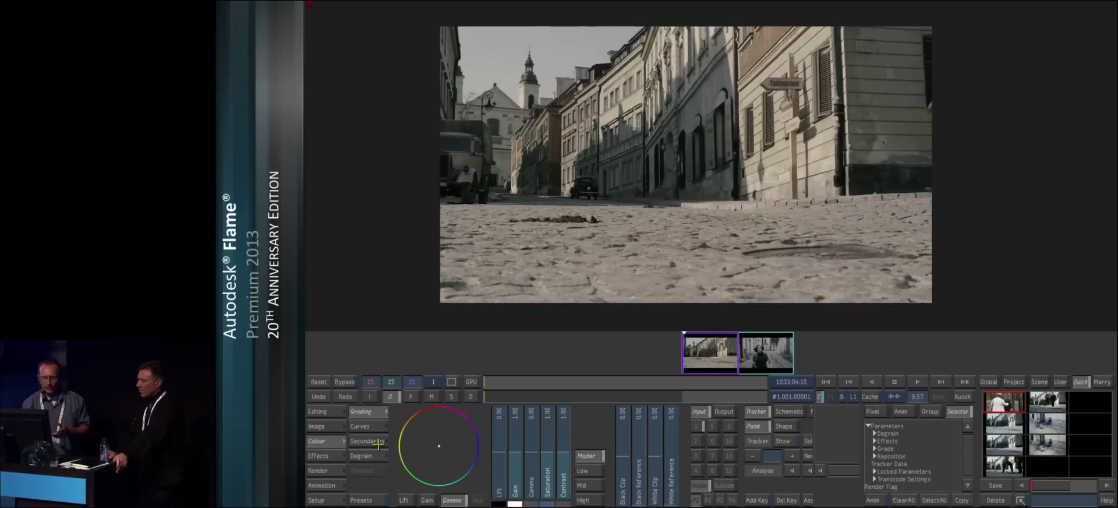
left_click(368, 425)
left_click(368, 441)
left_click(362, 412)
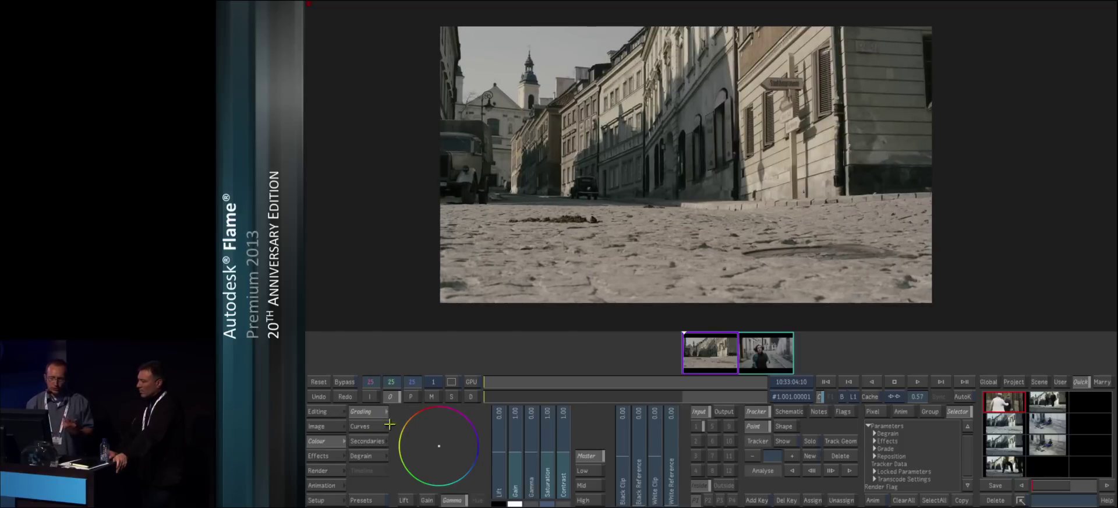
left_click(379, 441)
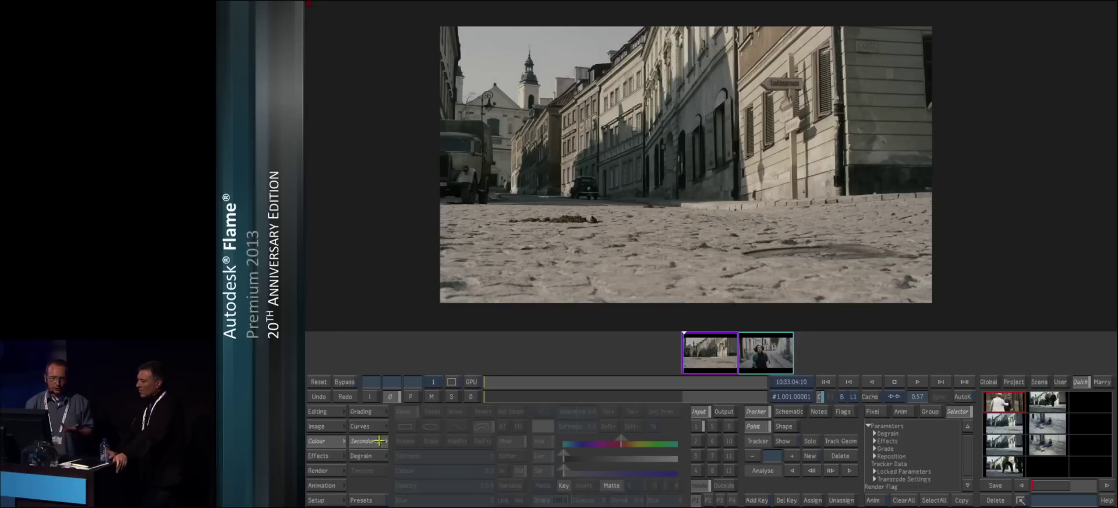
left_click(375, 411)
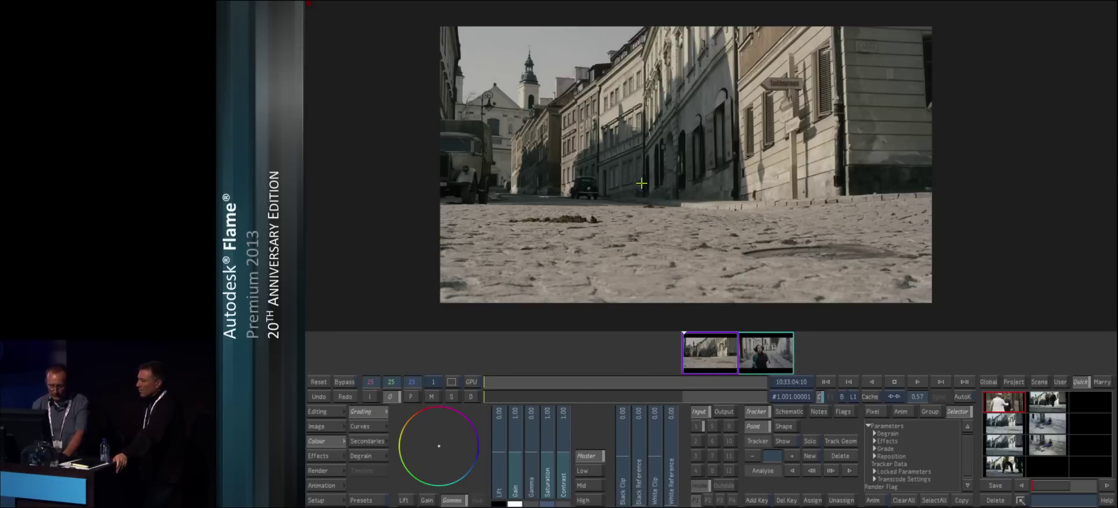
- Grade the street shot with a darker lift, a gain of 1.08 and a cool blue-green gamma tint
left_click_drag(500, 437, 528, 455)
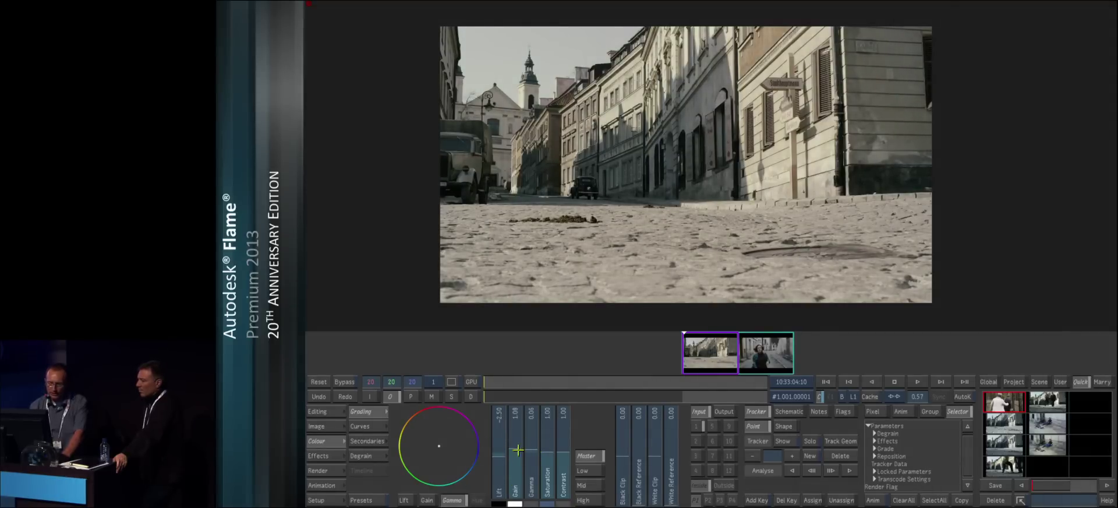
left_click_drag(444, 449, 450, 457)
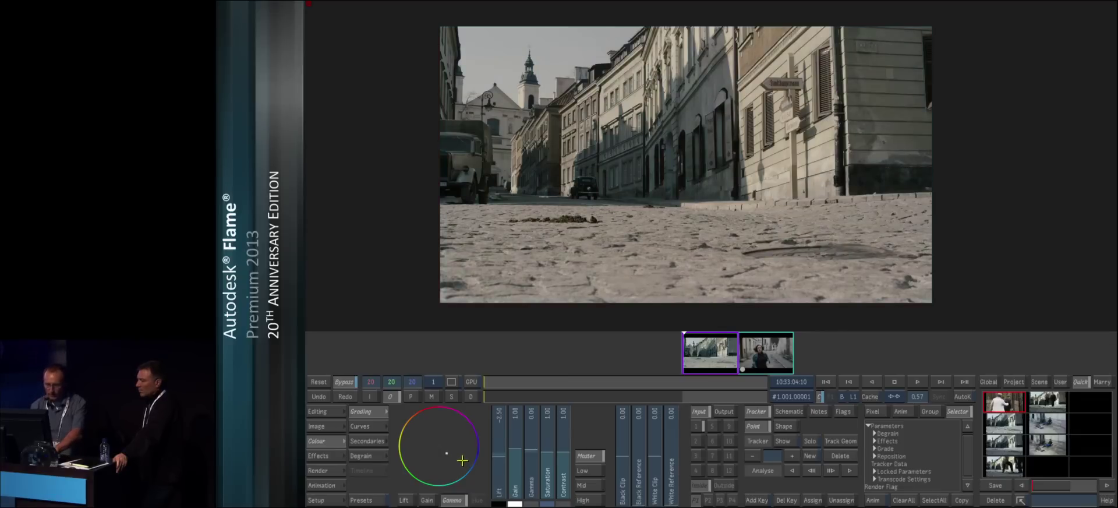
left_click_drag(499, 455, 497, 485)
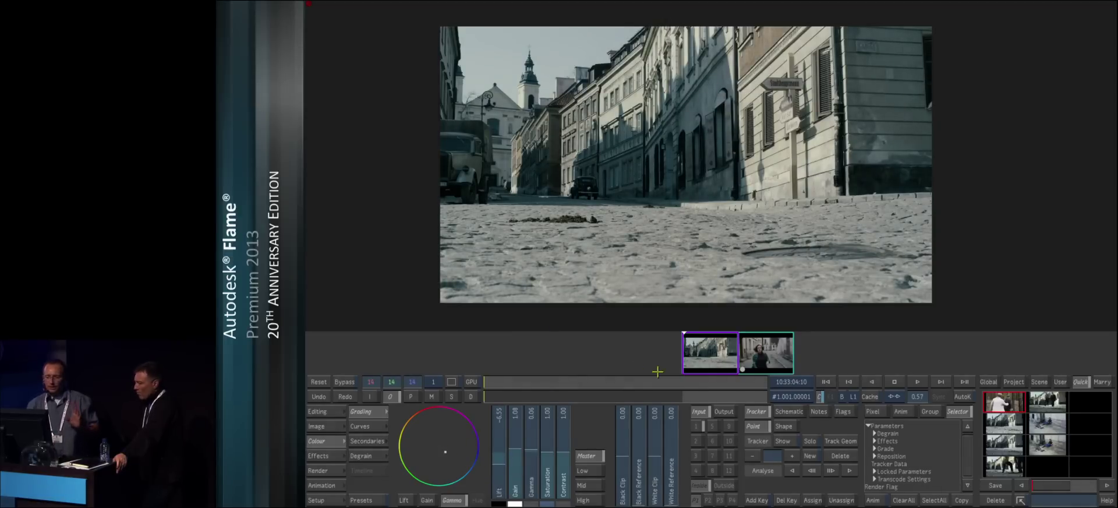
- Scrub the street shot to frame 100 with the two walking men, select secondary layer 1 and show its Secondaries settings
left_click(642, 381)
left_click_drag(659, 382, 610, 382)
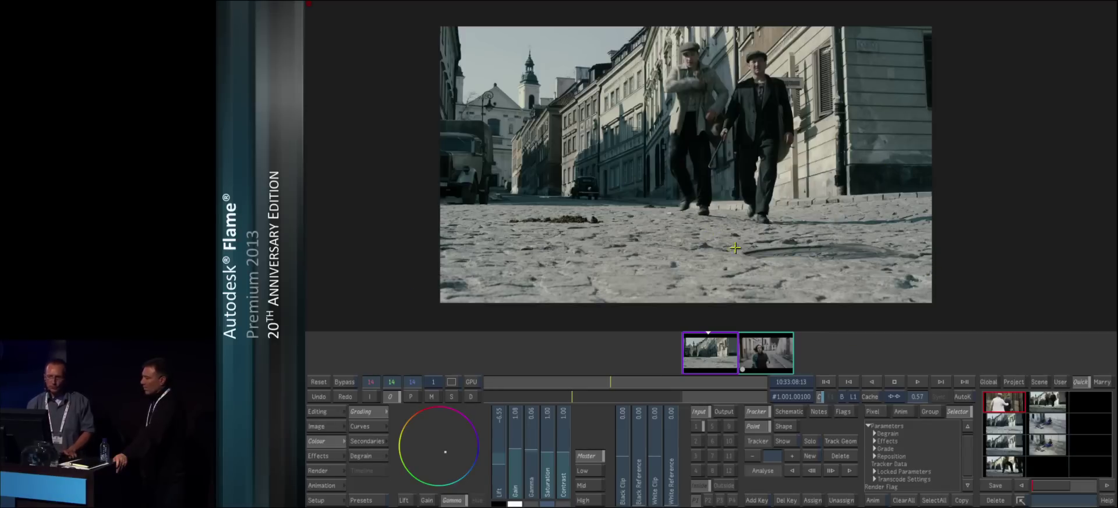
left_click(696, 425)
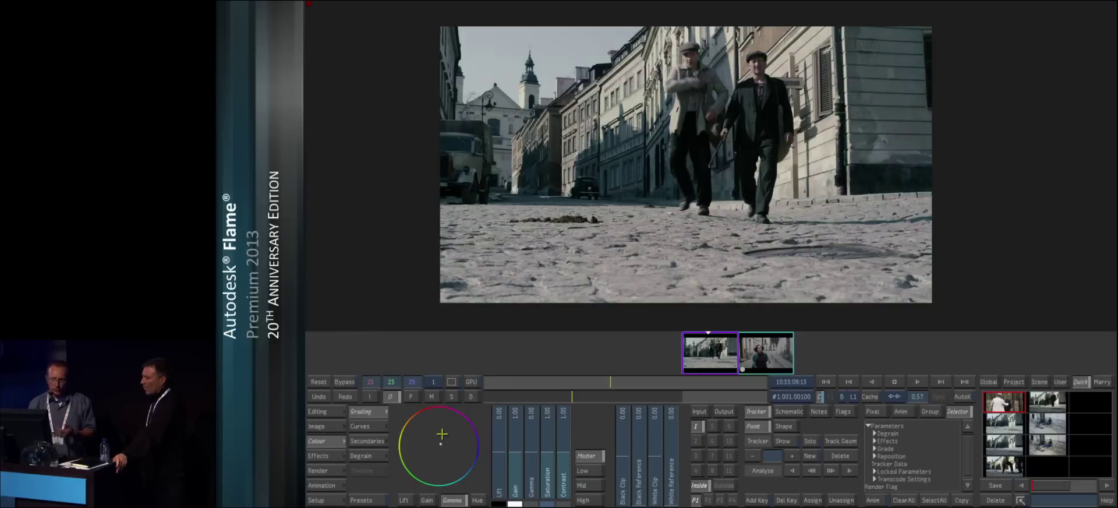
left_click(377, 444)
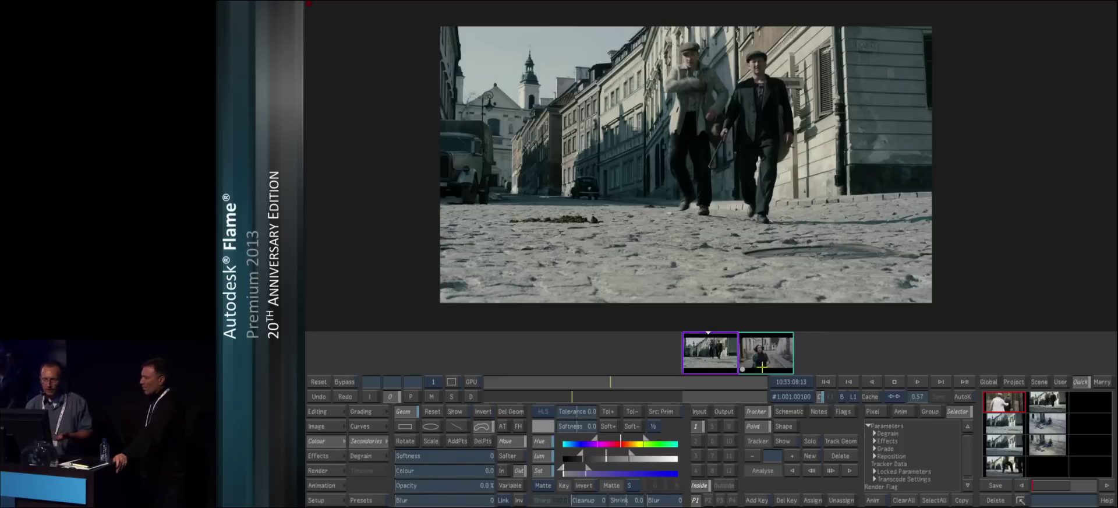
- Draw a wide rectangular mask over the cobblestones in the foreground and view its matte
left_click(424, 417)
left_click(405, 425)
left_click_drag(423, 237, 972, 328)
key("F3")
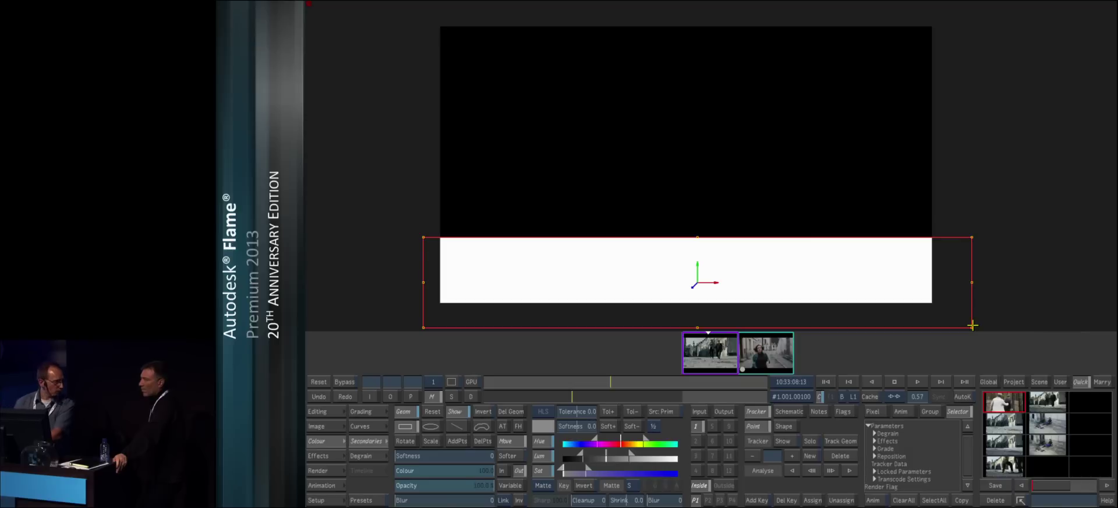
- Set the mask's softness to 102, tilt and position it along the sloping cobblestones, and return to the grading controls
key("F4")
left_click_drag(430, 456, 468, 456)
left_click_drag(699, 273, 668, 277)
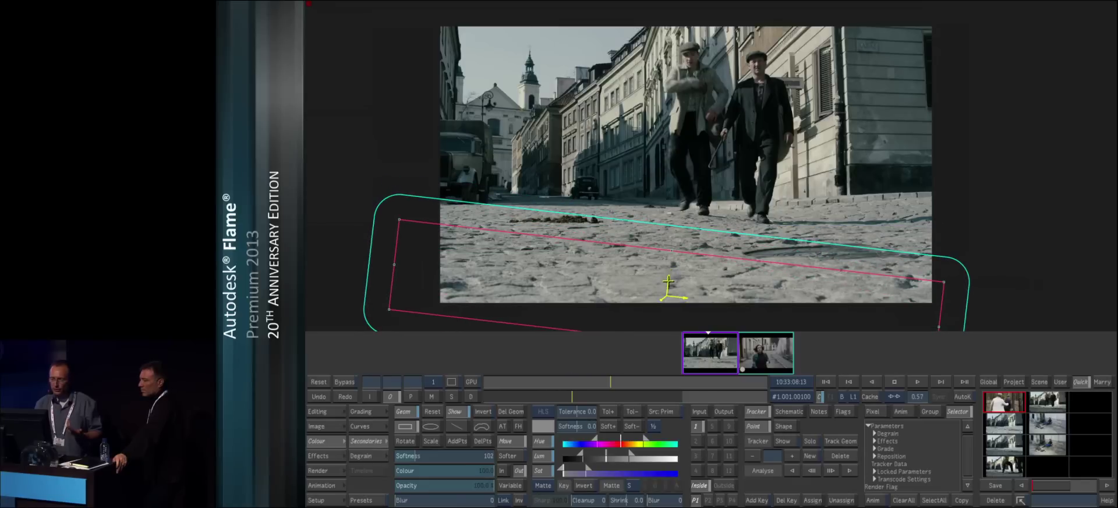
left_click(362, 412)
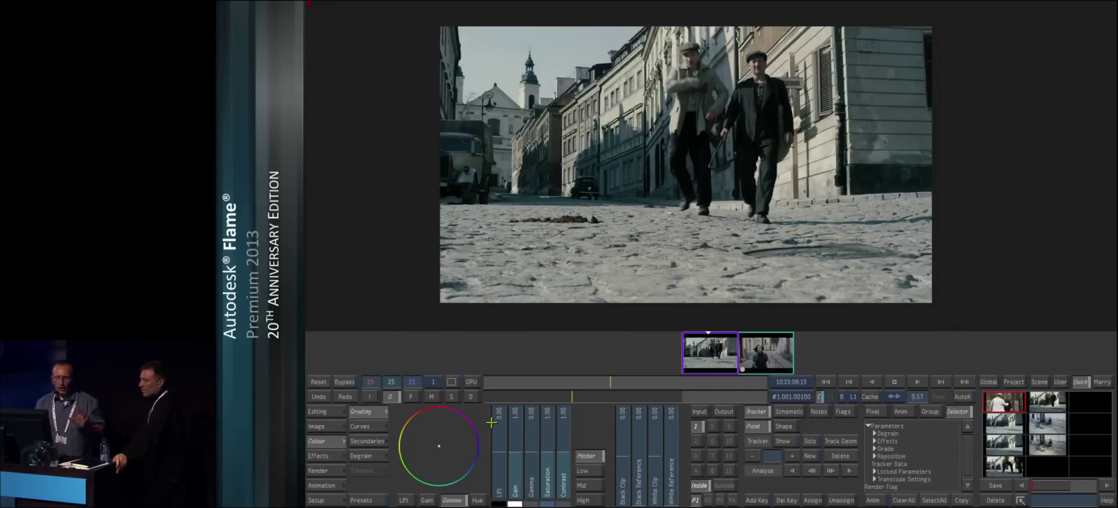
- Darken the masked cobblestones with a gain of 0.76, and return to the Secondaries settings on the shot's first frame
left_click_drag(517, 455, 516, 463)
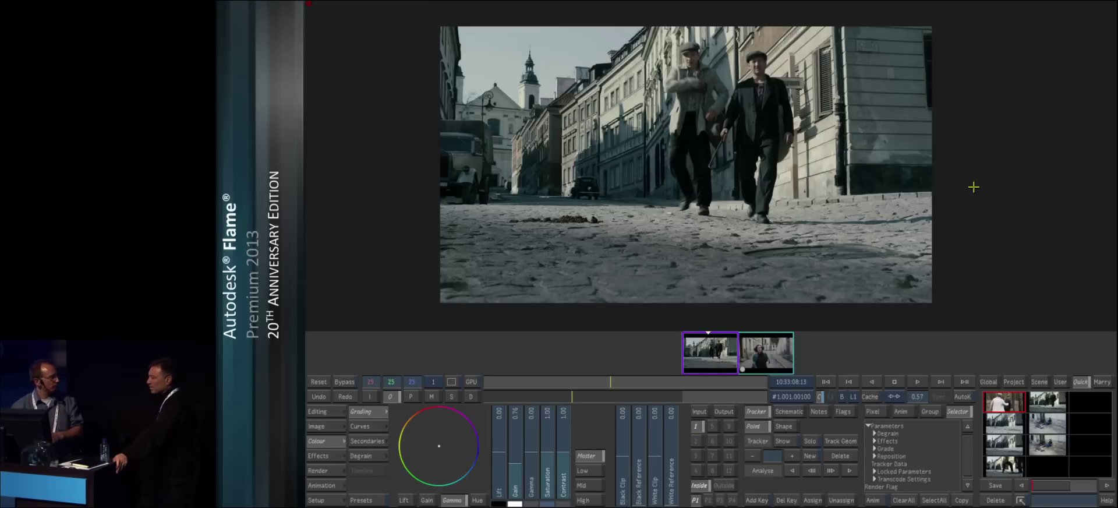
left_click(382, 445)
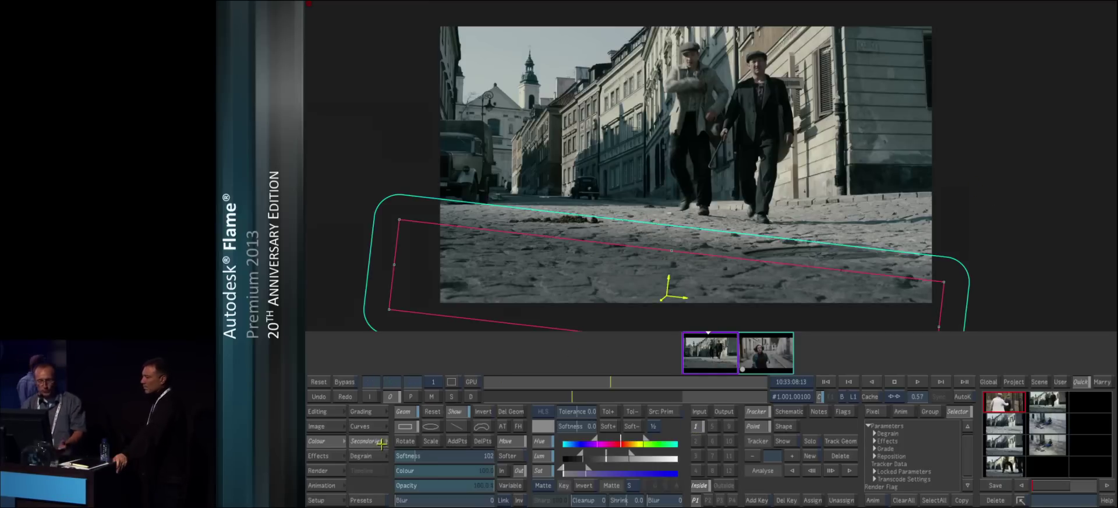
left_click_drag(604, 381, 653, 373)
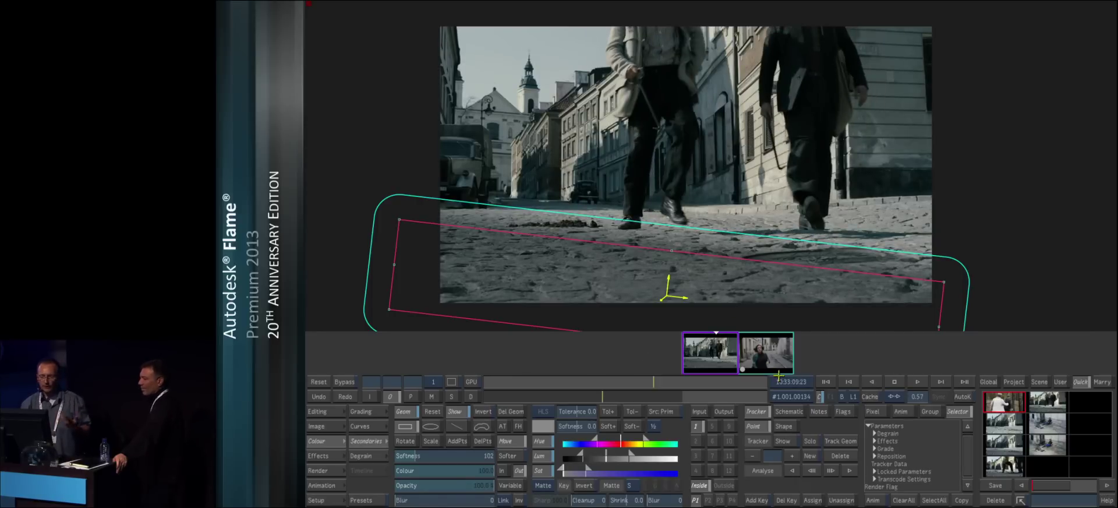
left_click(826, 381)
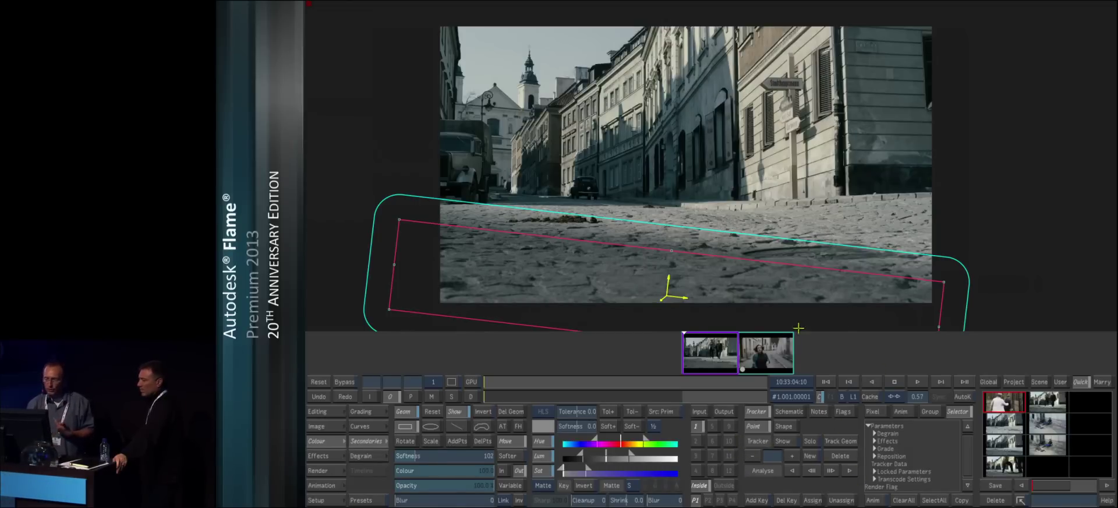
- Create a new point tracker on the church tower and analyse it forward through the street shot
left_click_drag(917, 398, 931, 398)
left_click_drag(715, 151, 800, 192)
left_click(809, 456)
left_click(540, 92)
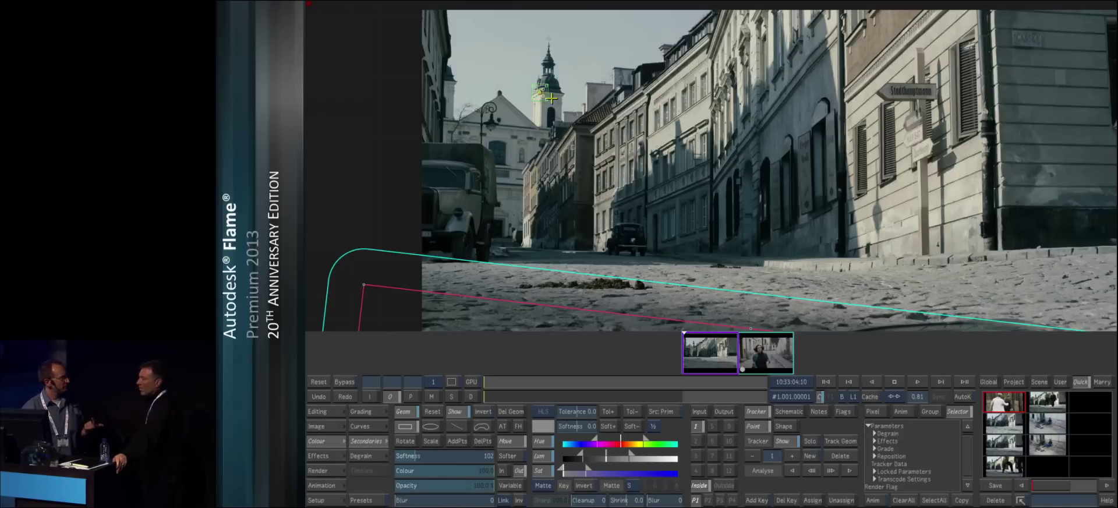
left_click(850, 469)
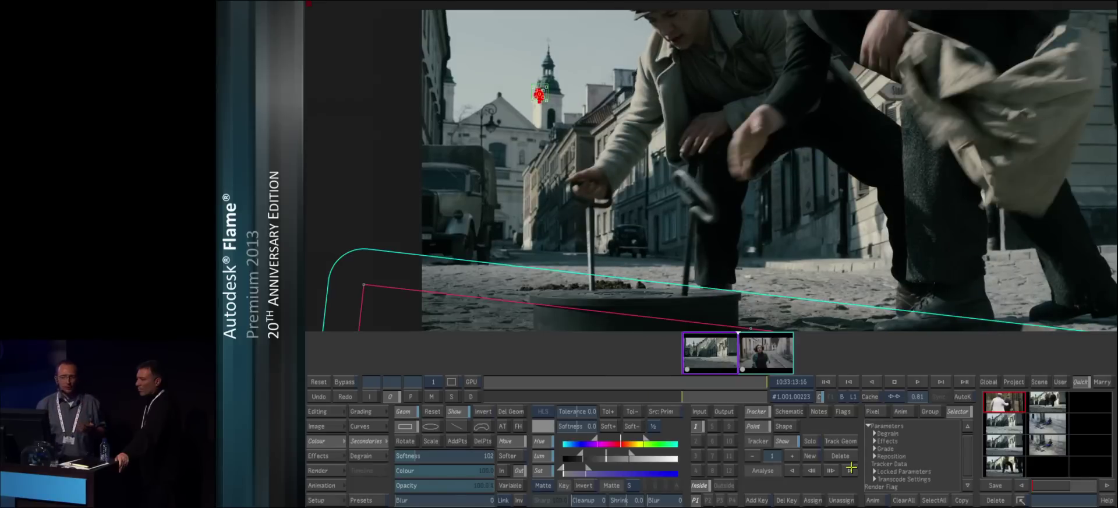
- Assign the church tower tracker to the cobblestone mask and scrub from the first frame to check the mask's motion
left_click_drag(918, 396, 882, 387)
left_click_drag(846, 275, 794, 230)
left_click_drag(754, 388, 481, 357)
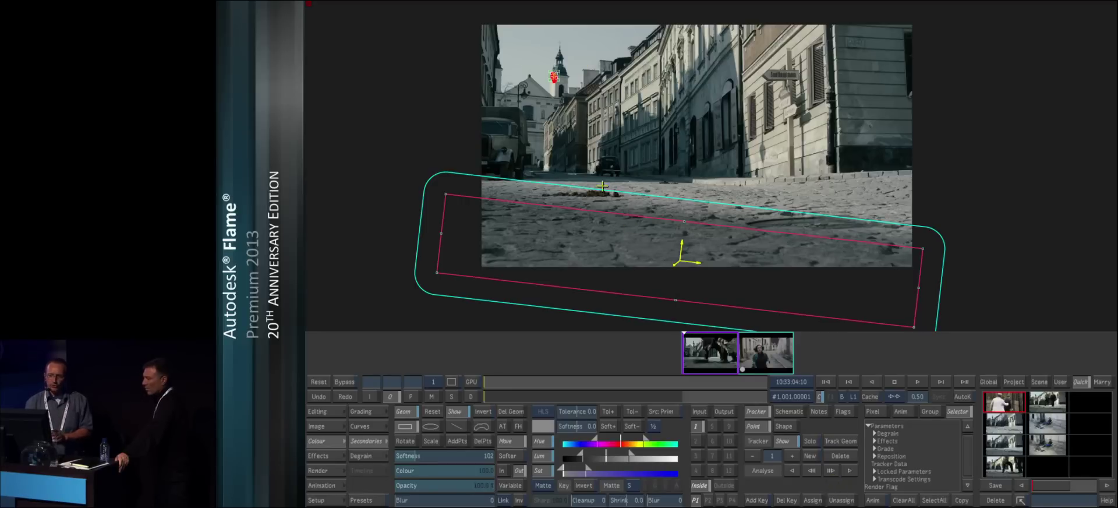
left_click(816, 501)
left_click(680, 264)
left_click_drag(540, 384, 485, 384)
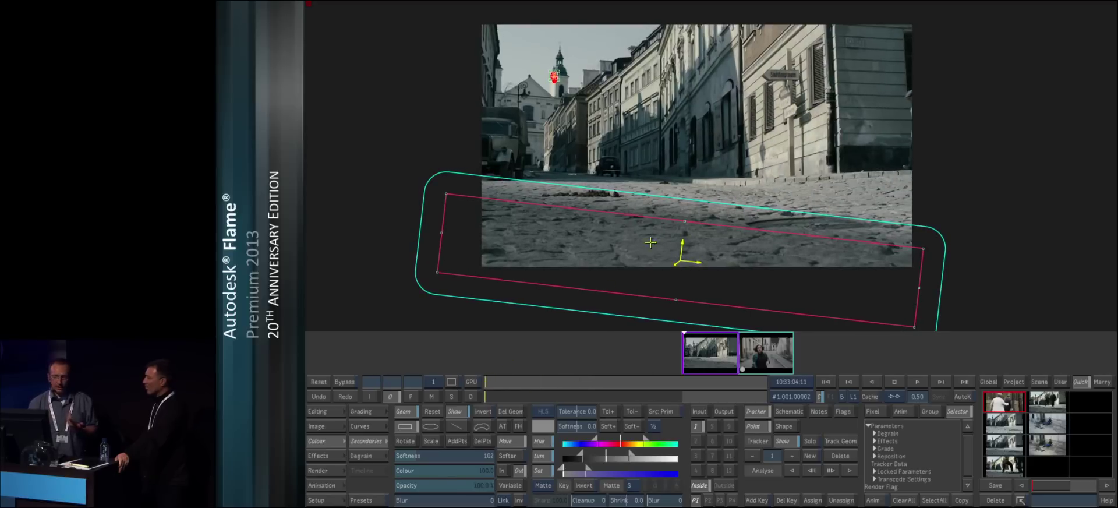
- Reposition the tracked mask slightly lower and further right over the foreground cobblestones, scrubbing the shot to check it
mouse_move(681, 257)
left_mouse_down()
mouse_move(707, 182)
mouse_move(624, 279)
mouse_move(674, 258)
mouse_move(677, 272)
left_mouse_up()
left_click_drag(574, 382, 485, 382)
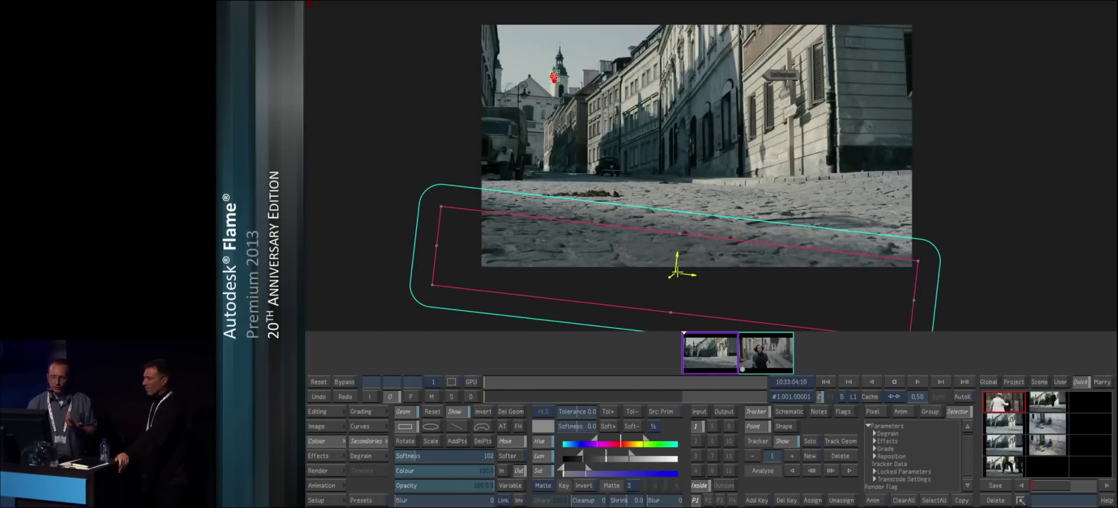
left_click_drag(676, 274, 691, 279)
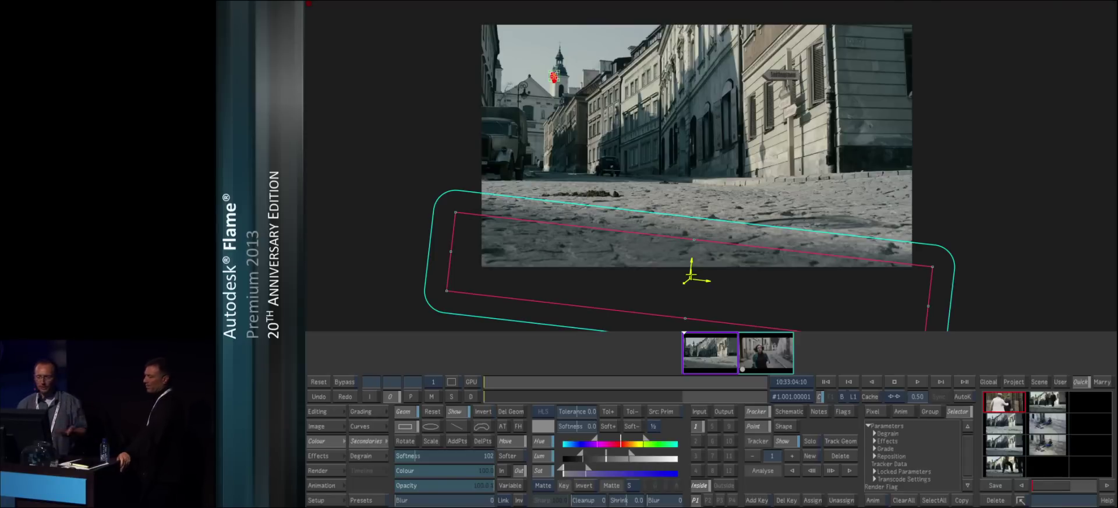
- On secondary layer 2, draw a closed freehand shape along the skyline and around the buildings and street, leaving out the sky
left_click(697, 441)
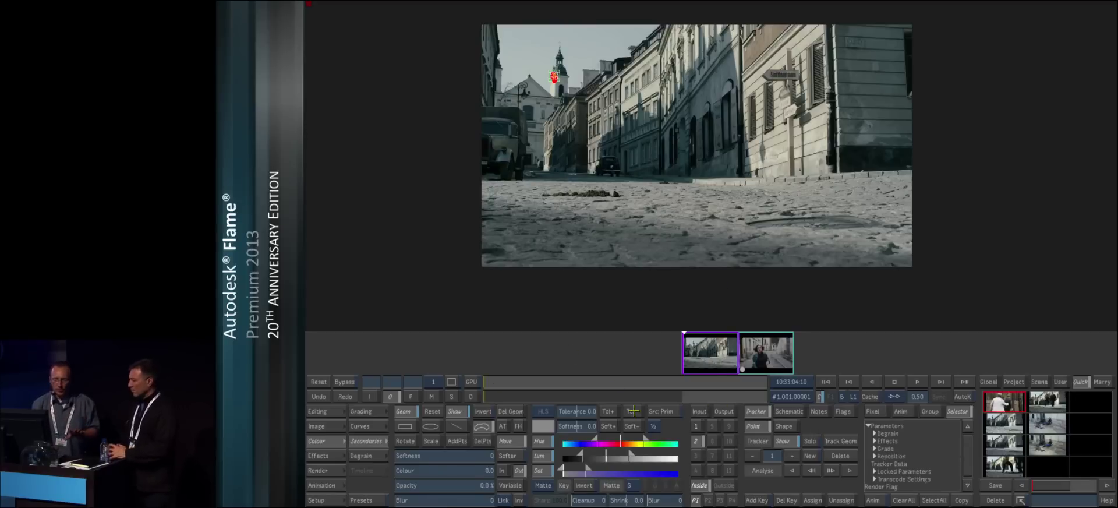
left_click(482, 426)
left_click(491, 25)
left_click(495, 88)
left_click(506, 108)
left_click(530, 87)
left_click(553, 116)
left_click(569, 106)
left_click(784, 15)
left_click(947, 22)
left_click(954, 289)
left_click(456, 289)
left_click(470, 1)
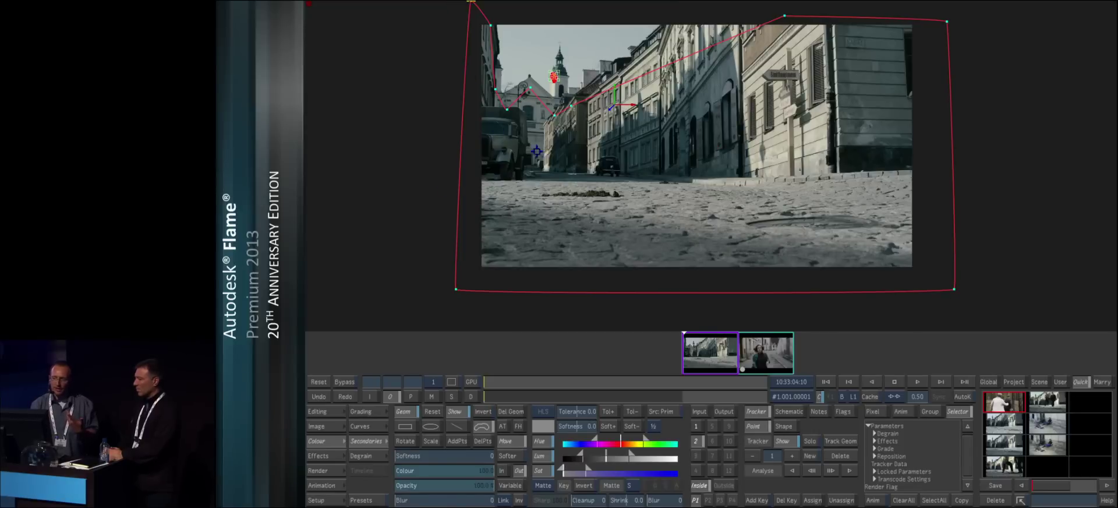
- Refine the freehand shape's points to follow the rooflines beside the church and along the street more closely
left_click(783, 15)
left_click_drag(754, 16, 730, 22)
key("m")
key("m")
left_click(494, 87)
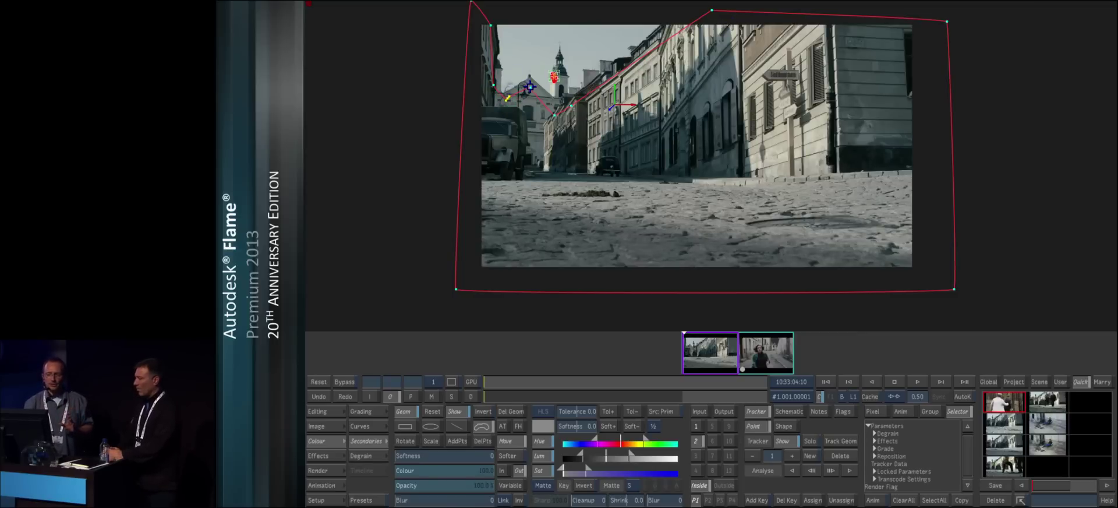
left_click_drag(571, 105, 587, 90)
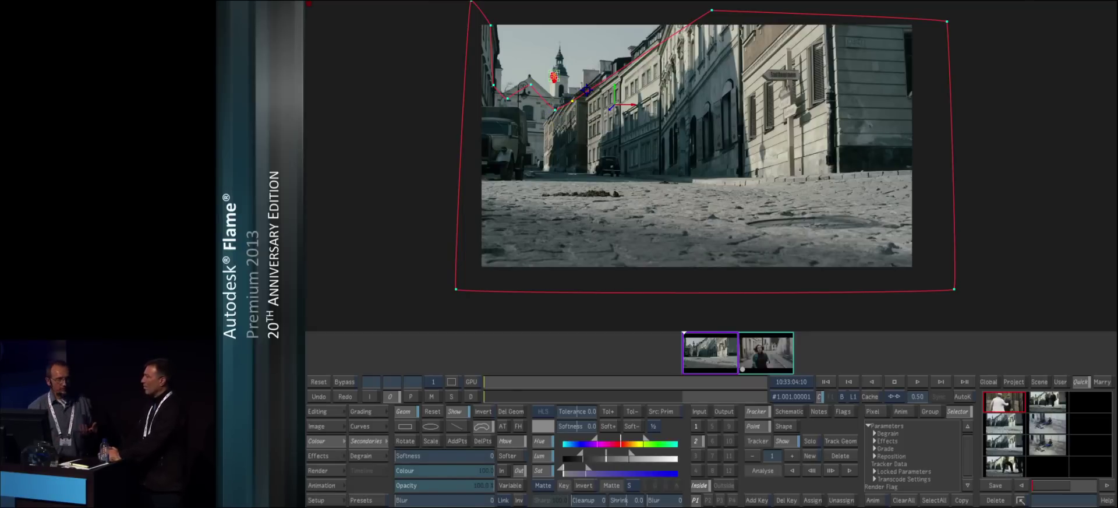
left_click_drag(648, 171, 649, 182)
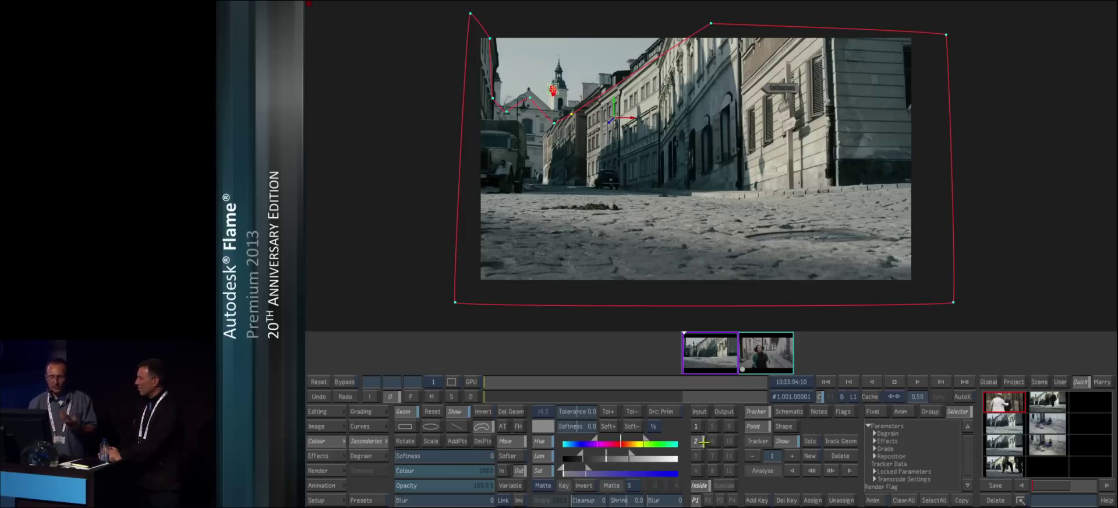
- View the freehand shape's matte, set its Colour to 0 and return to the output image
key("m")
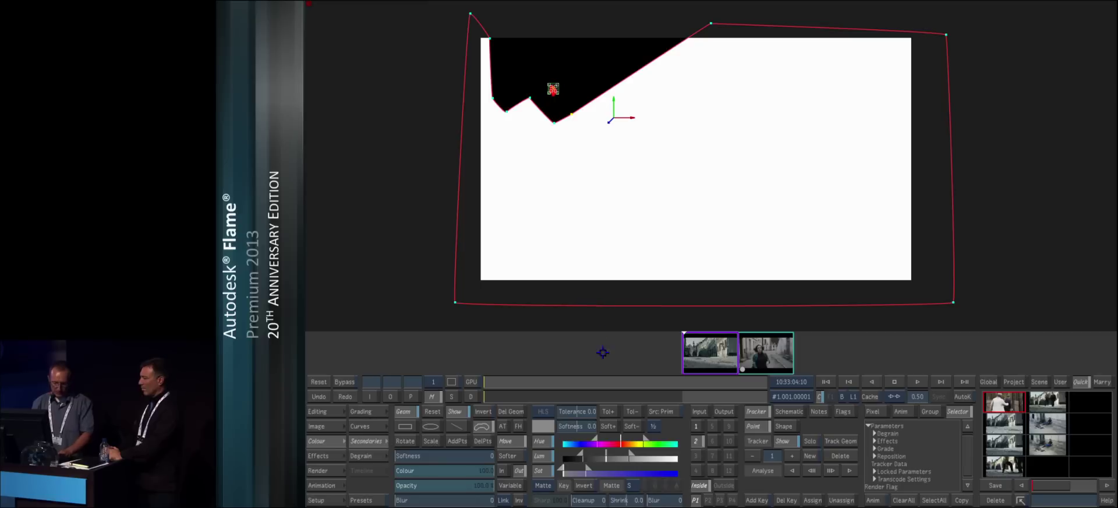
left_click_drag(493, 471, 307, 452)
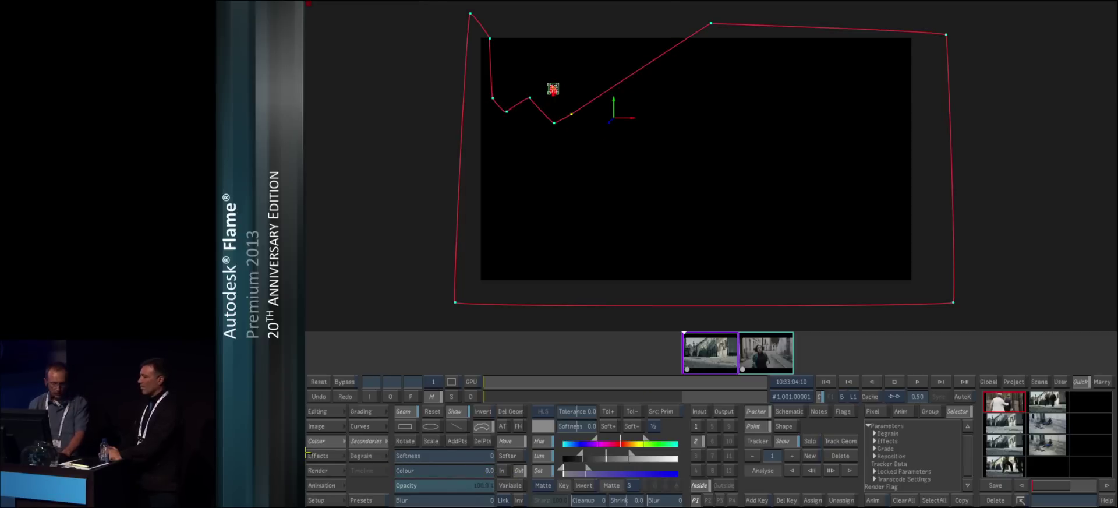
key("o")
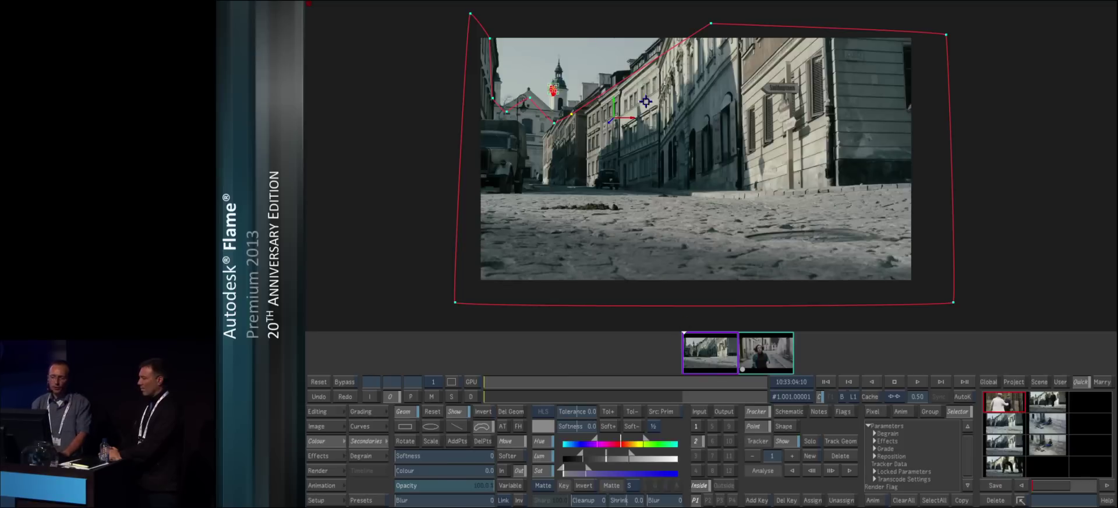
- Draw an elliptical mask over the sky around the church tower and view its matte
left_click(431, 425)
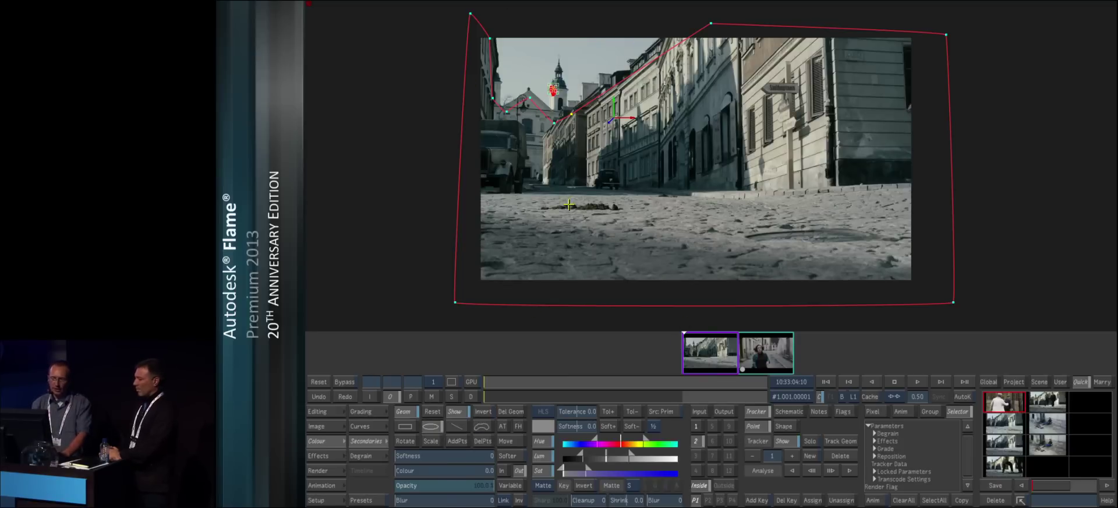
left_click_drag(542, 60, 562, 71)
key("m")
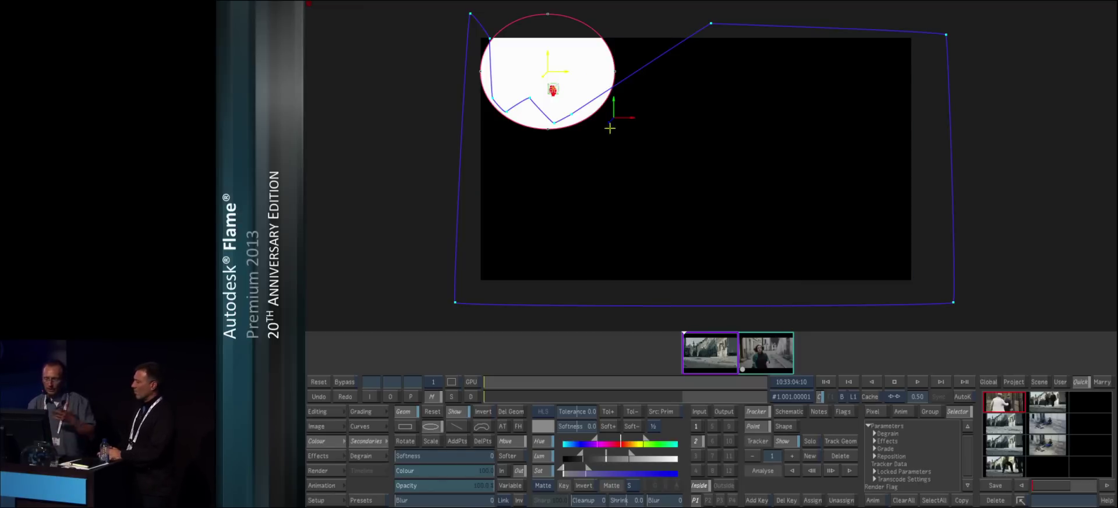
- Reorder Circle 2 in the schematic so that the freehand shape cuts the skyline out of its matte
left_click(789, 411)
left_click(775, 441)
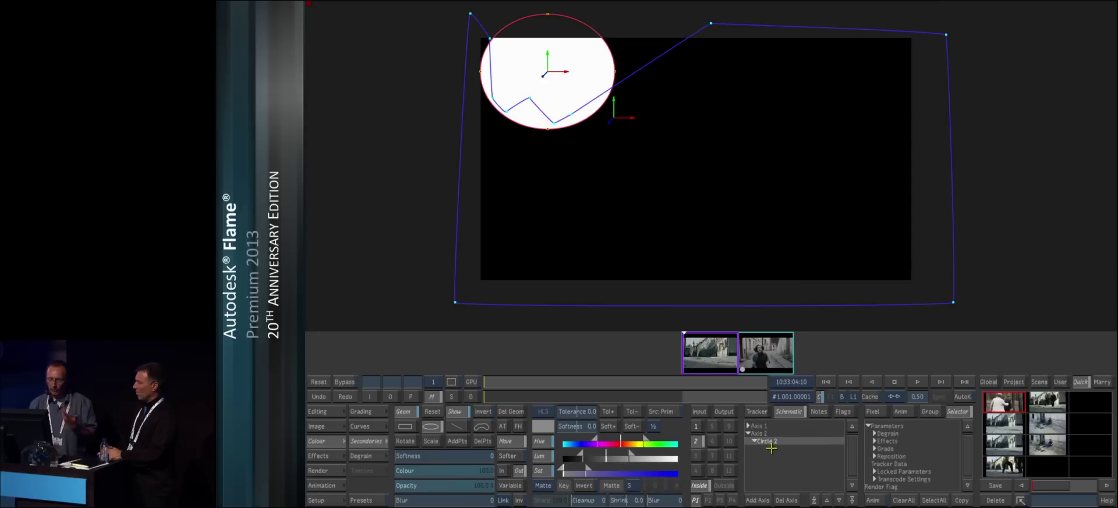
left_click(852, 500)
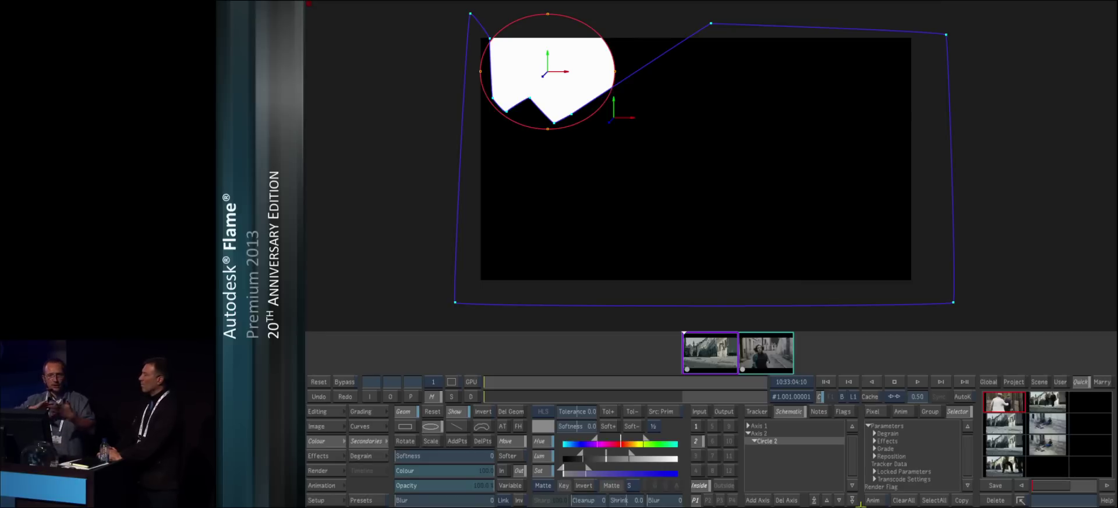
- Set the sky ellipse's softness to 126, shift it slightly right and return to the output image
left_click_drag(409, 456, 469, 454)
left_click_drag(549, 69, 562, 62)
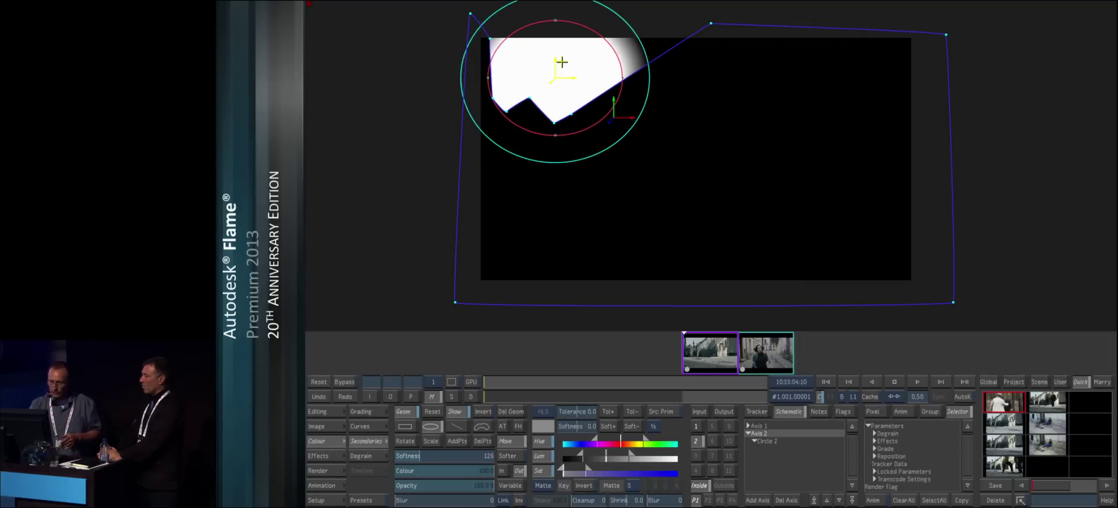
key("F4")
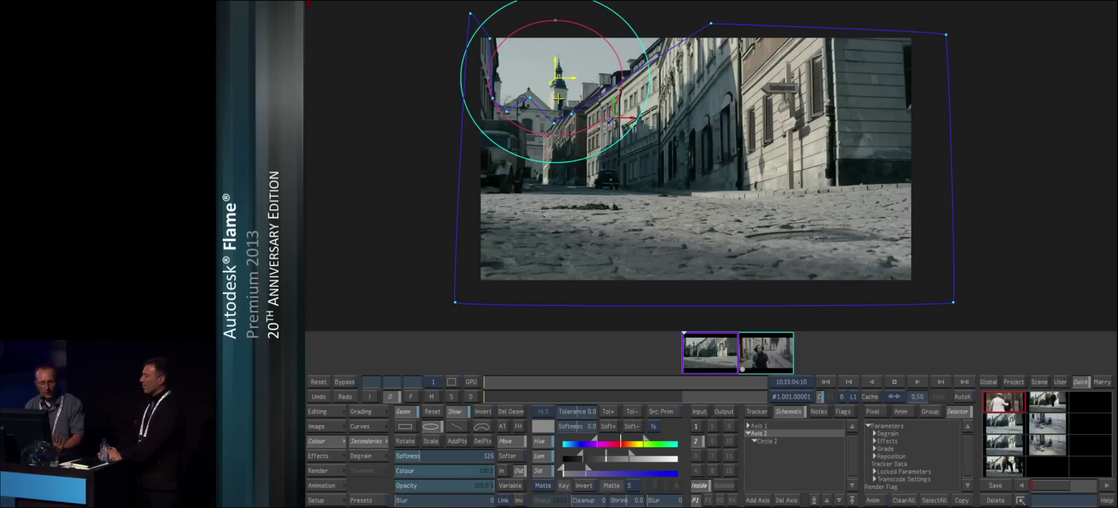
- Key the sky by sampling its colour with the Diamond keyer, and check the resulting matte and the keyer's colour range
left_click(550, 423)
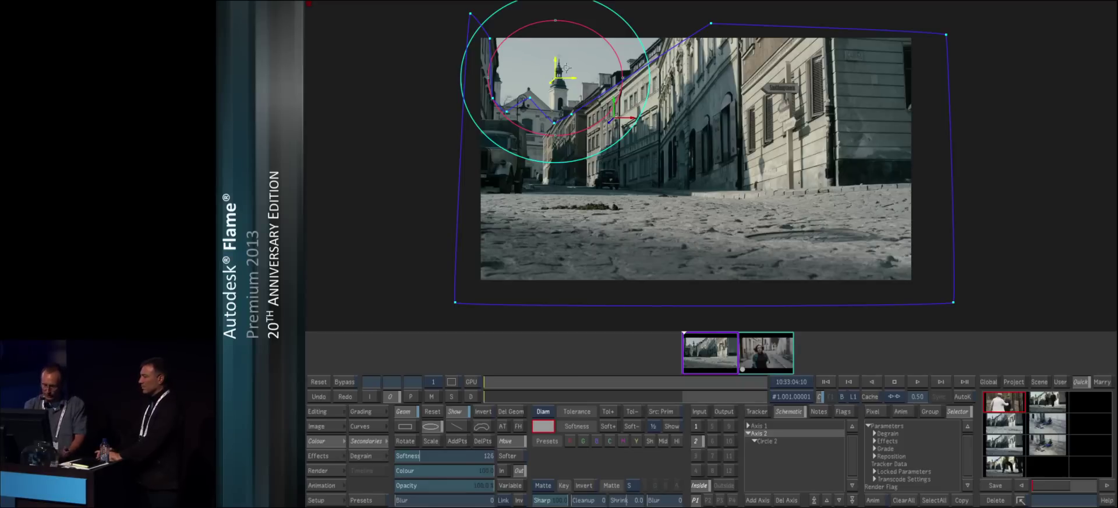
key("F3")
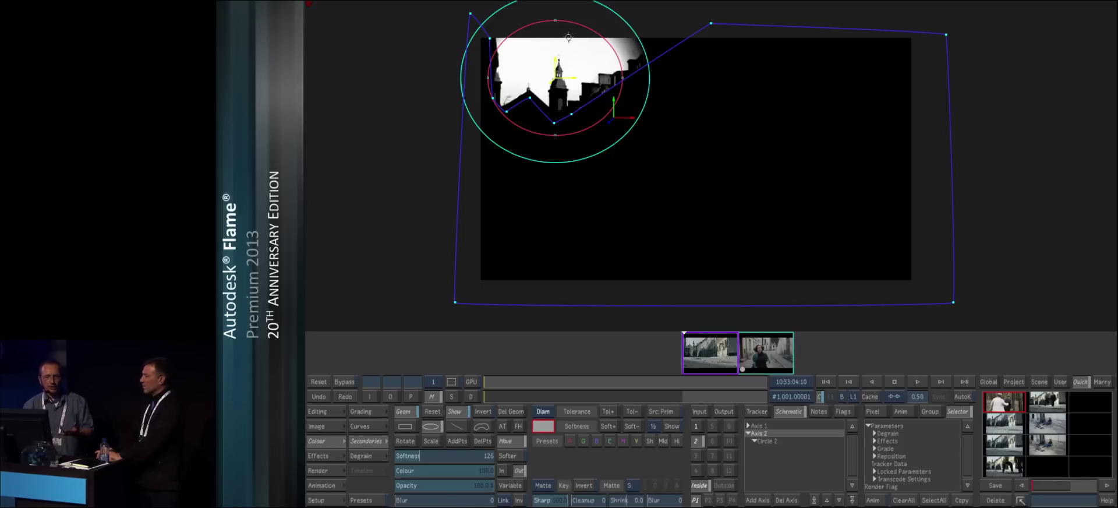
left_click(545, 426)
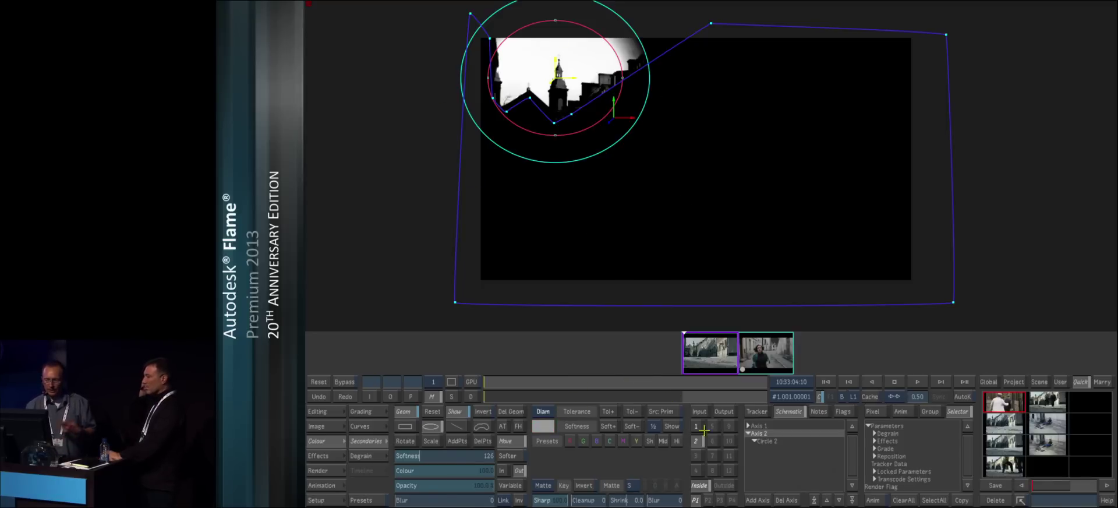
left_click(671, 426)
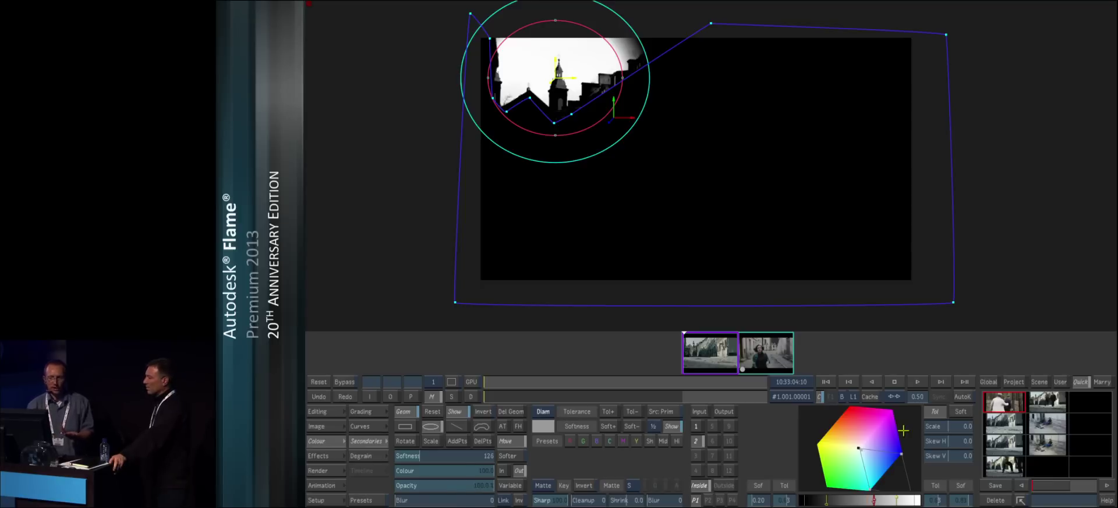
key("o")
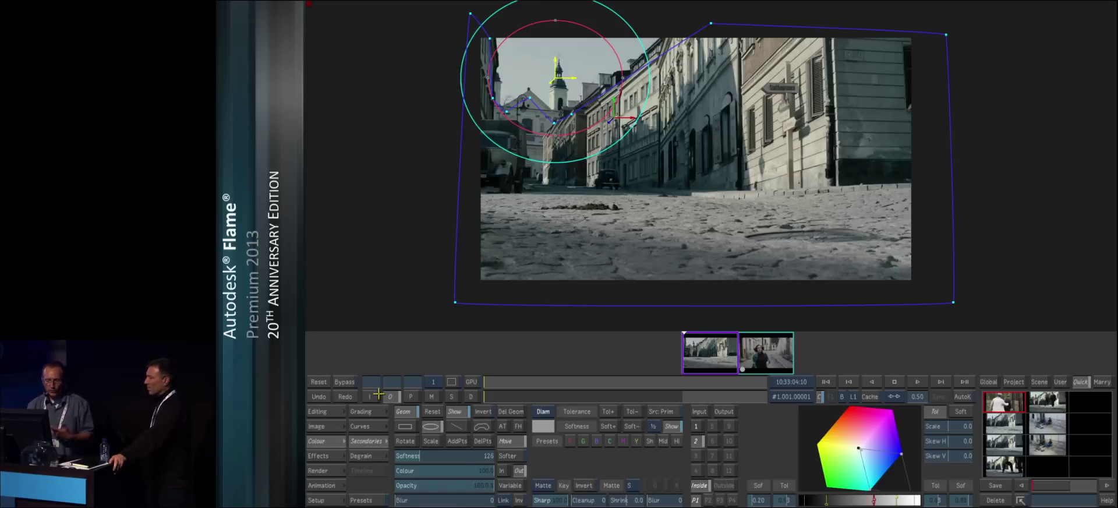
- Grade the keyed sky with a gain of 1.05 and a slight green gamma tint
left_click(369, 409)
left_click_drag(440, 445, 454, 436)
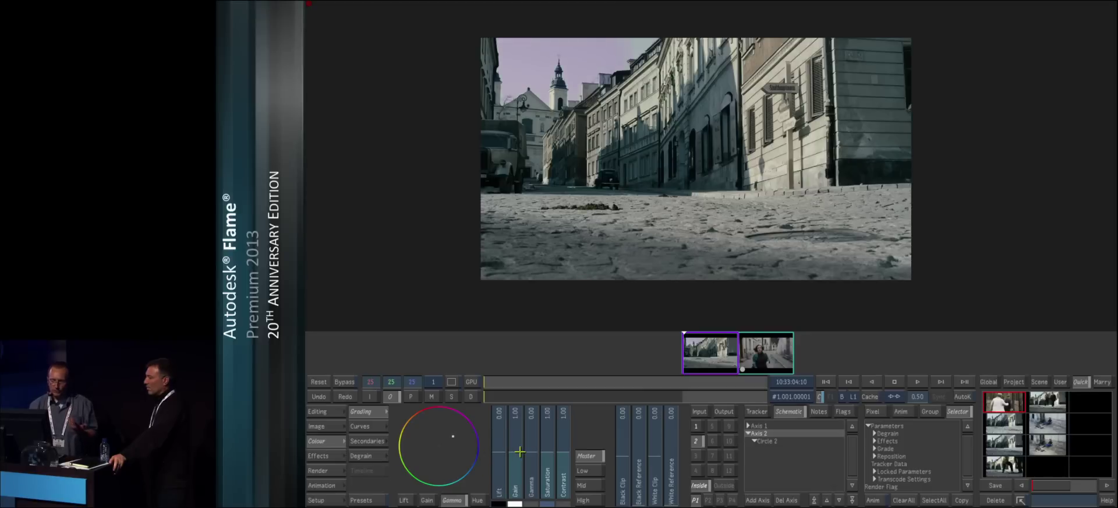
left_click_drag(516, 446, 420, 465)
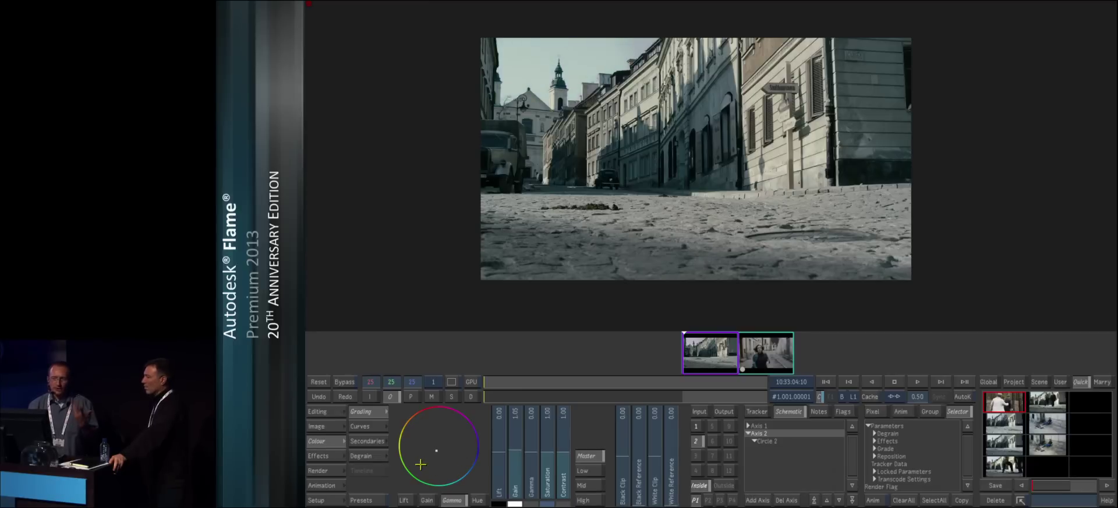
- Reopen the Secondaries settings of layer 2, scrub the street shot and show the layer's mask schematic in the viewer
left_click(696, 455)
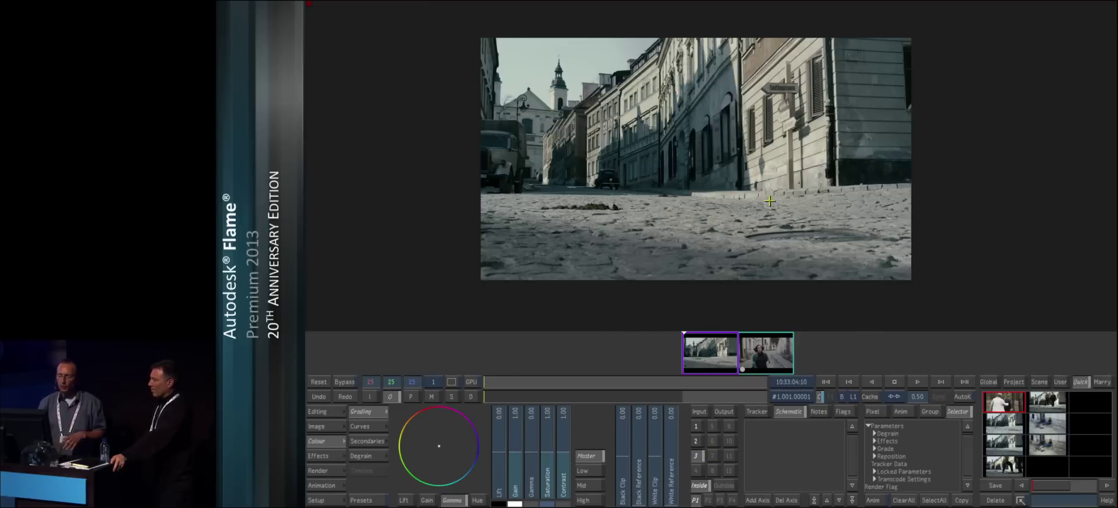
left_click(695, 441)
left_click(367, 441)
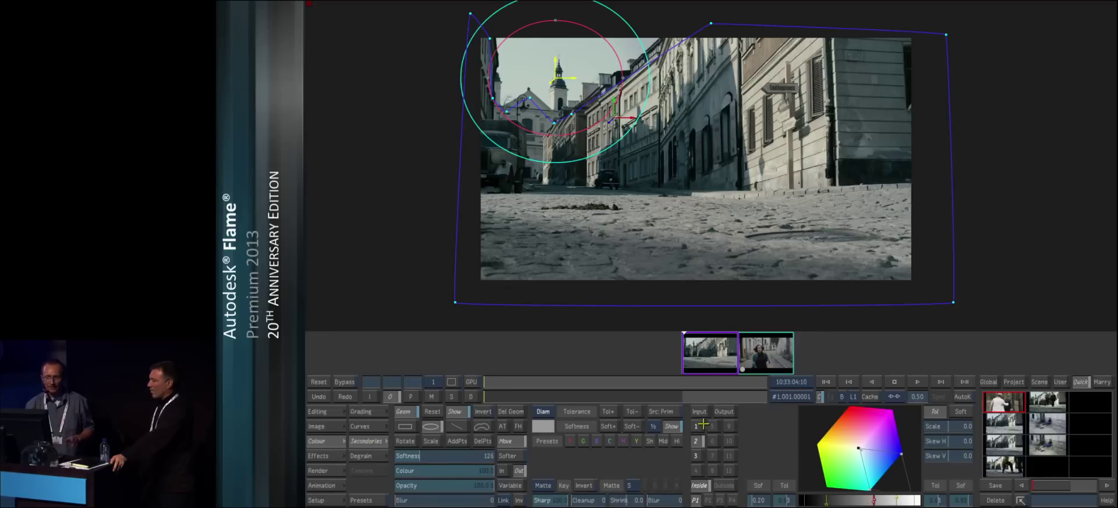
left_click_drag(553, 382, 469, 355)
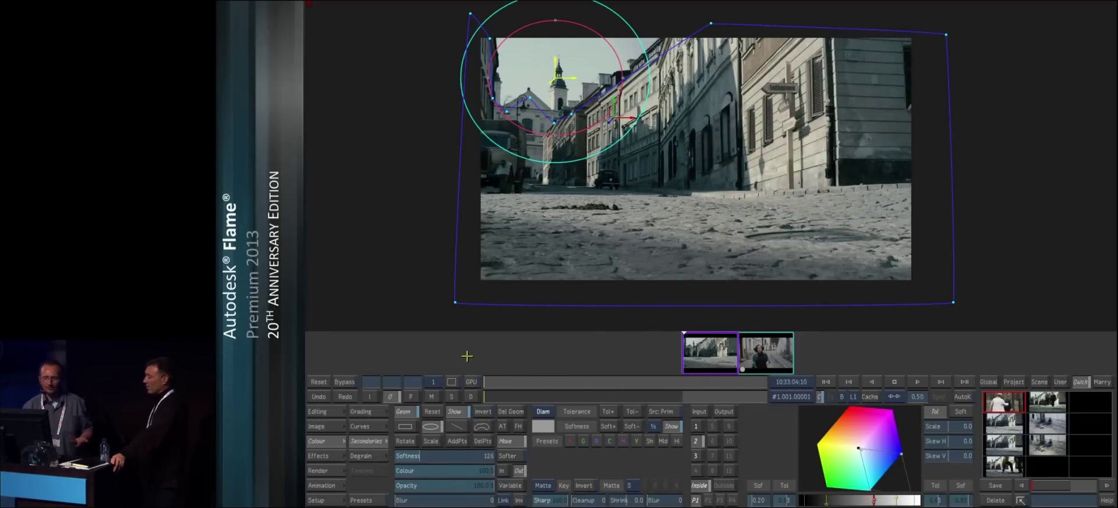
key("Escape")
left_click_drag(623, 186, 964, 258)
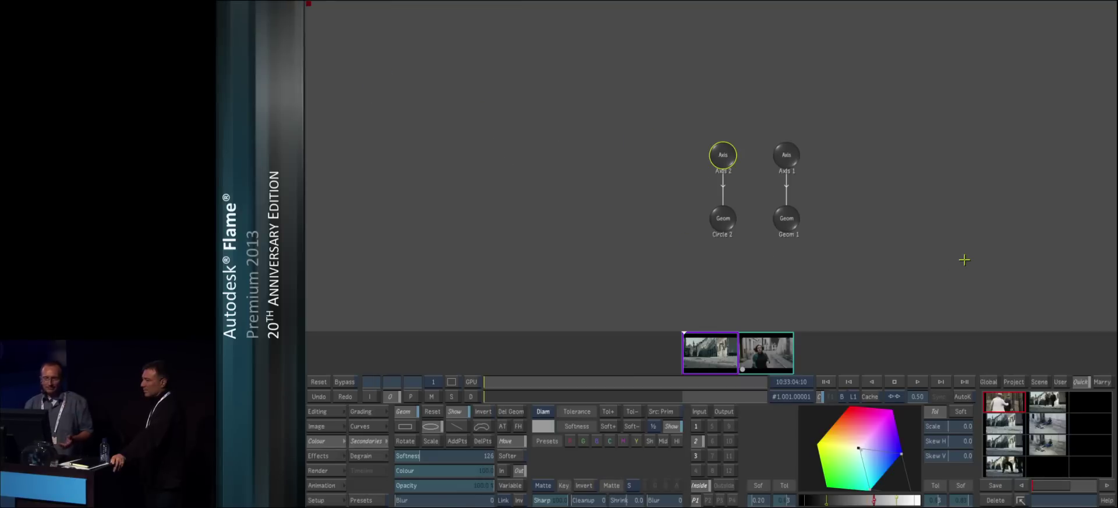
- Add a new axis above the sky ellipse's axis in the mask schematic and parent the other shape's axis to it as well
left_click_drag(899, 275, 847, 241)
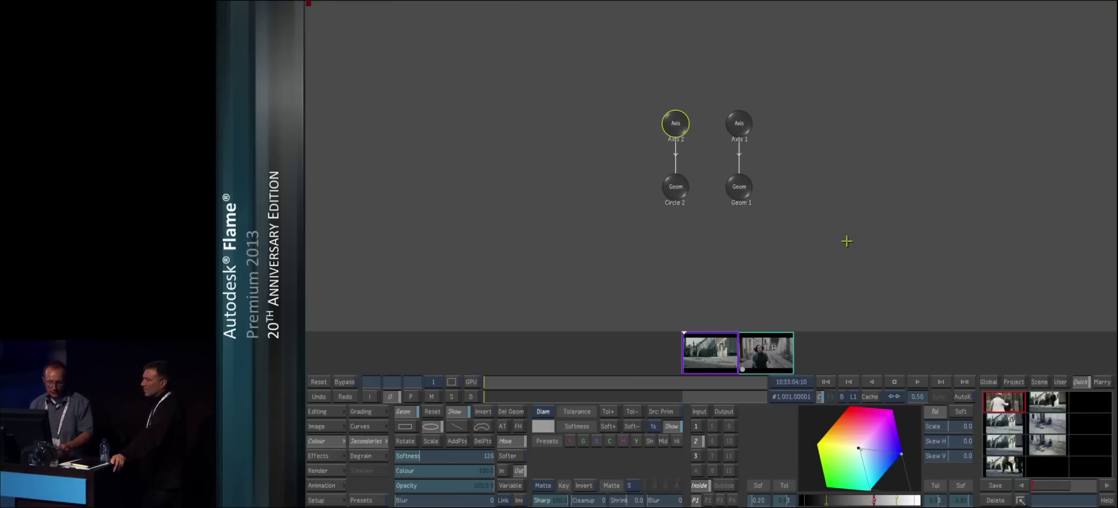
key("Escape")
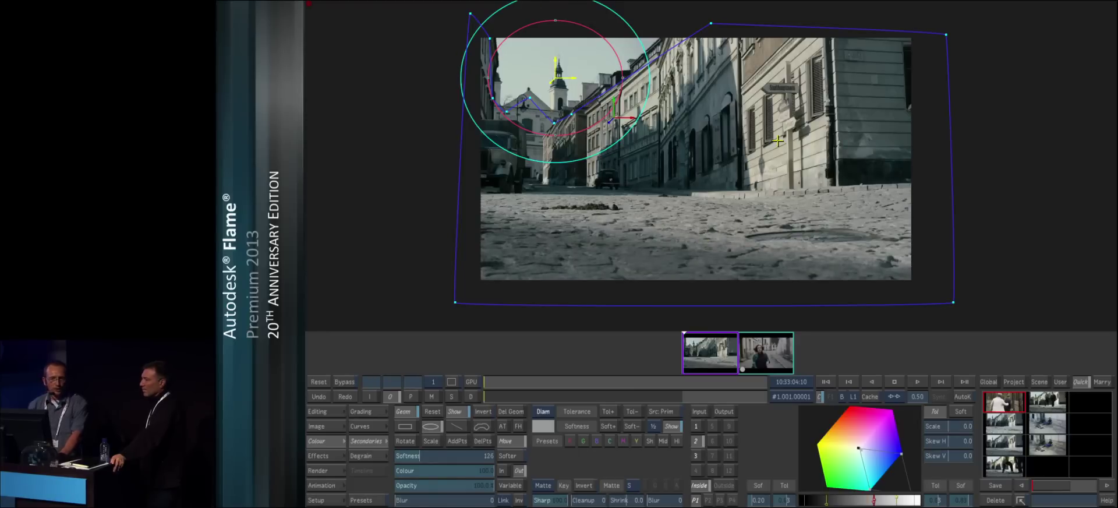
key("Escape")
key("Escape")
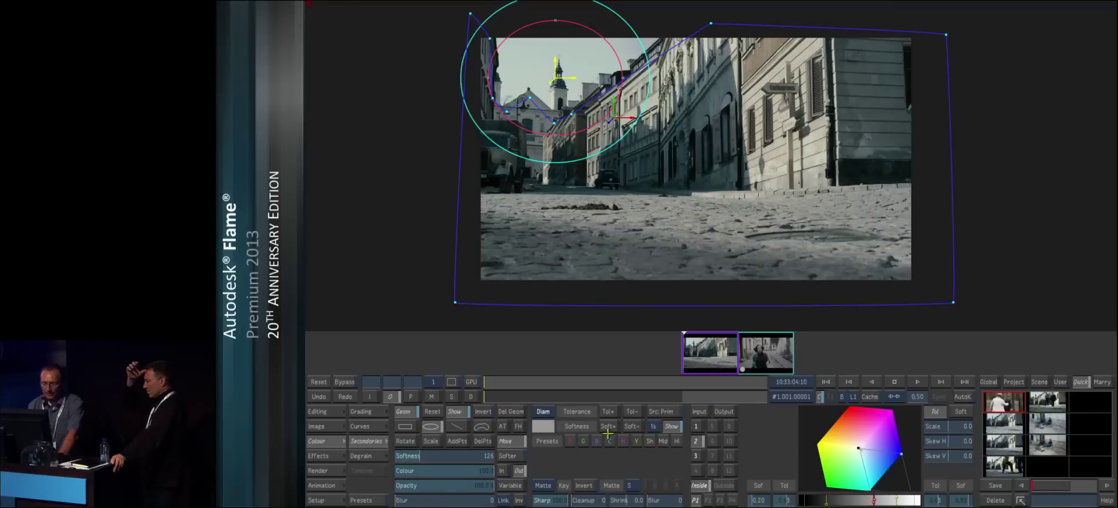
left_click(673, 426)
key("Escape")
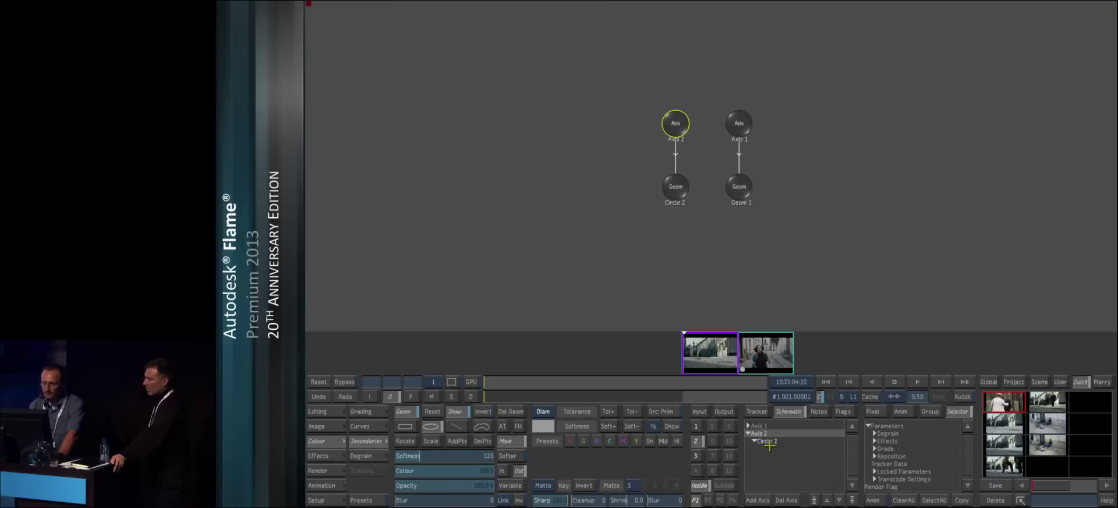
left_click(757, 500)
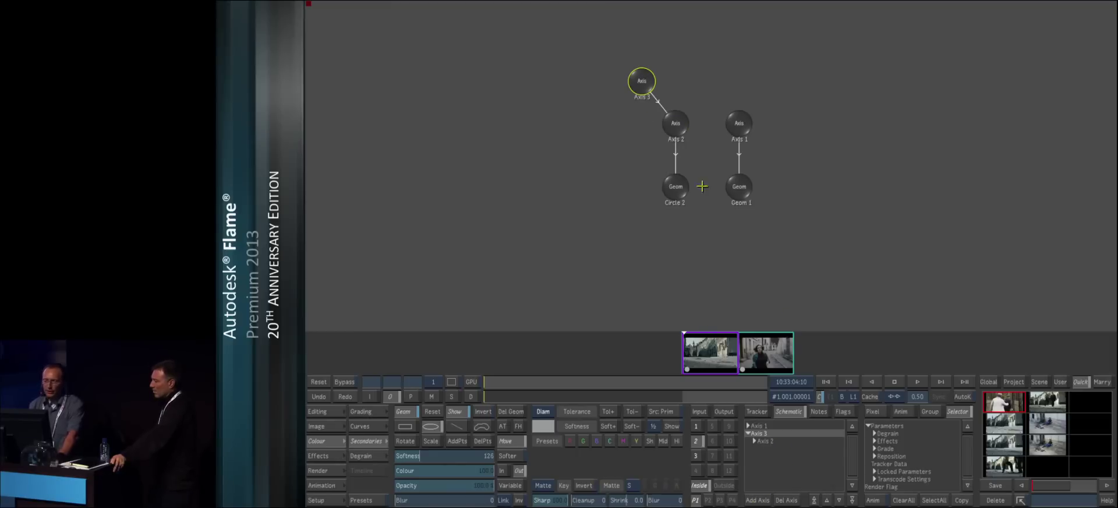
left_click_drag(641, 83, 709, 78)
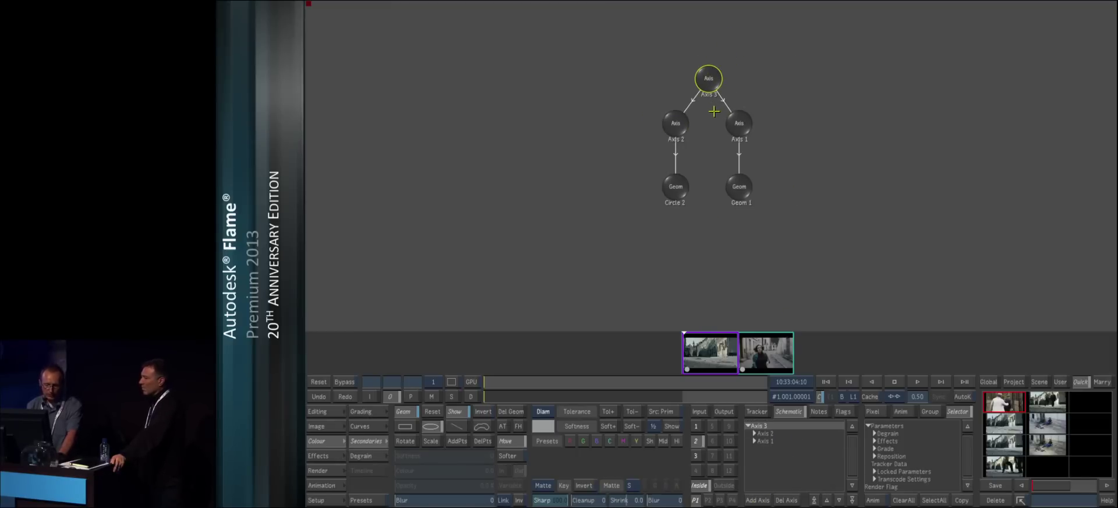
key("Escape")
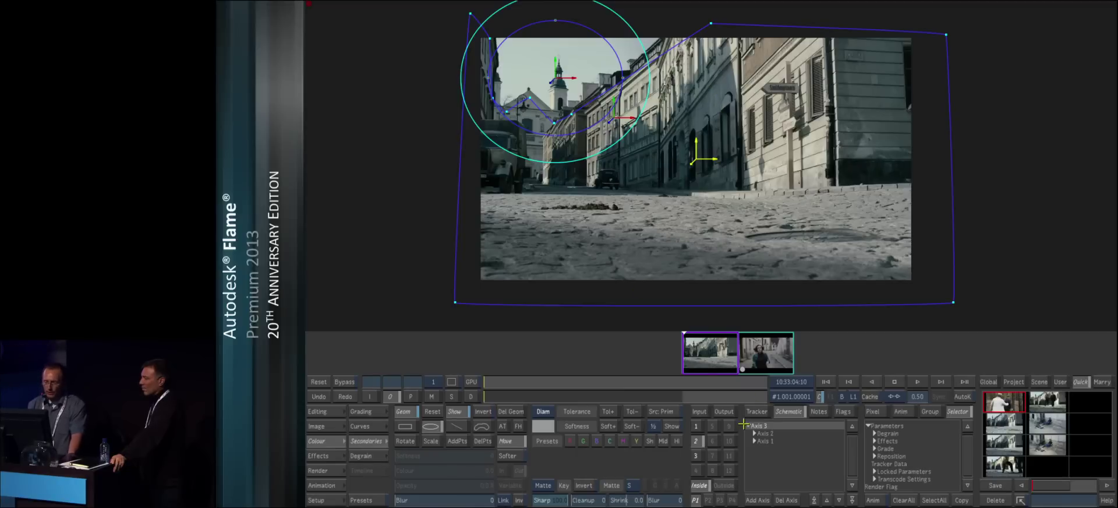
- Assign the existing point tracker to the new parent axis and scrub the street shot to check that both shapes follow
left_click(757, 411)
left_click(814, 500)
left_click(695, 160)
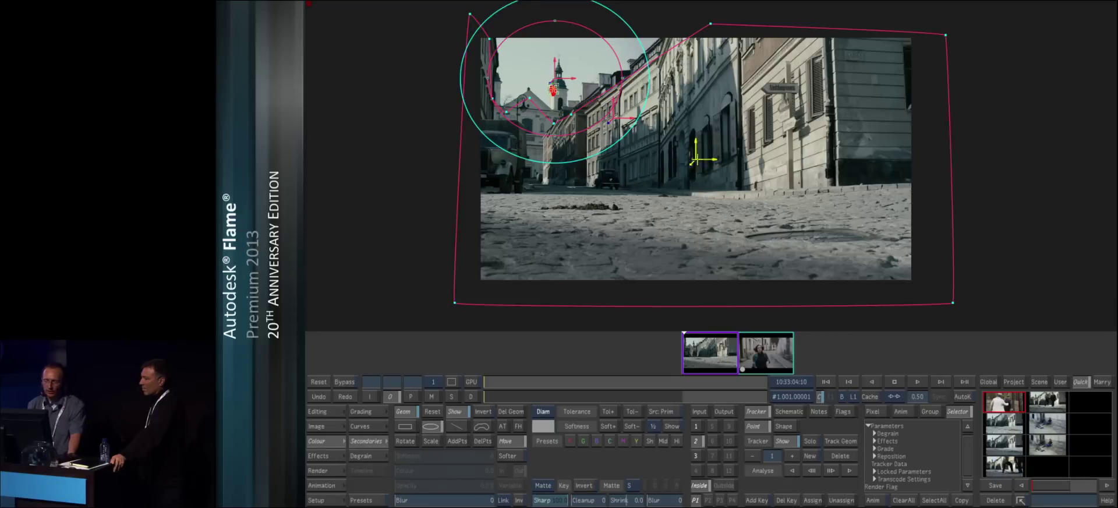
left_click_drag(542, 396, 502, 367)
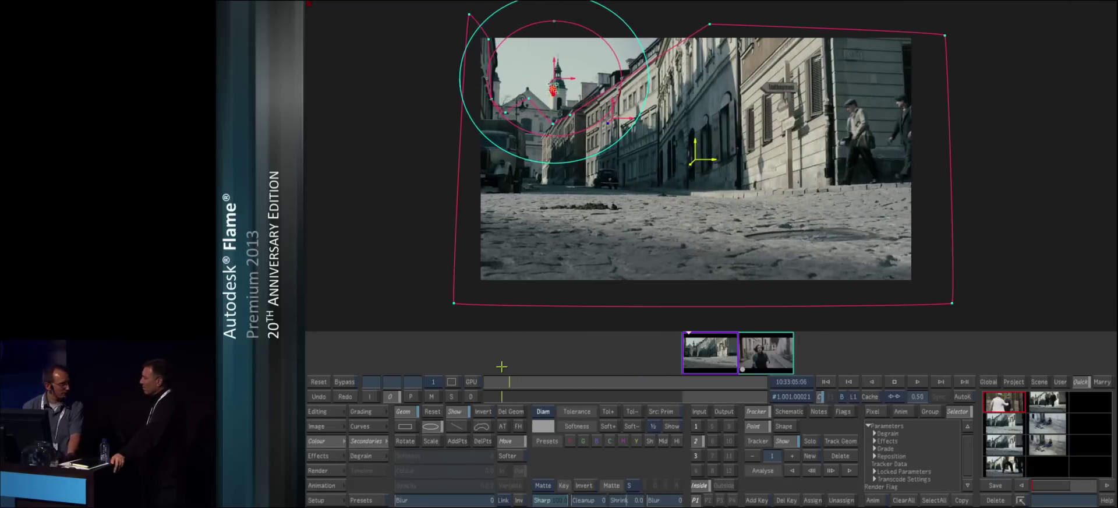
- Key the sunlit building facade on secondary layer 3 with the Diamond keyer and blur the resulting matte
left_click(696, 458)
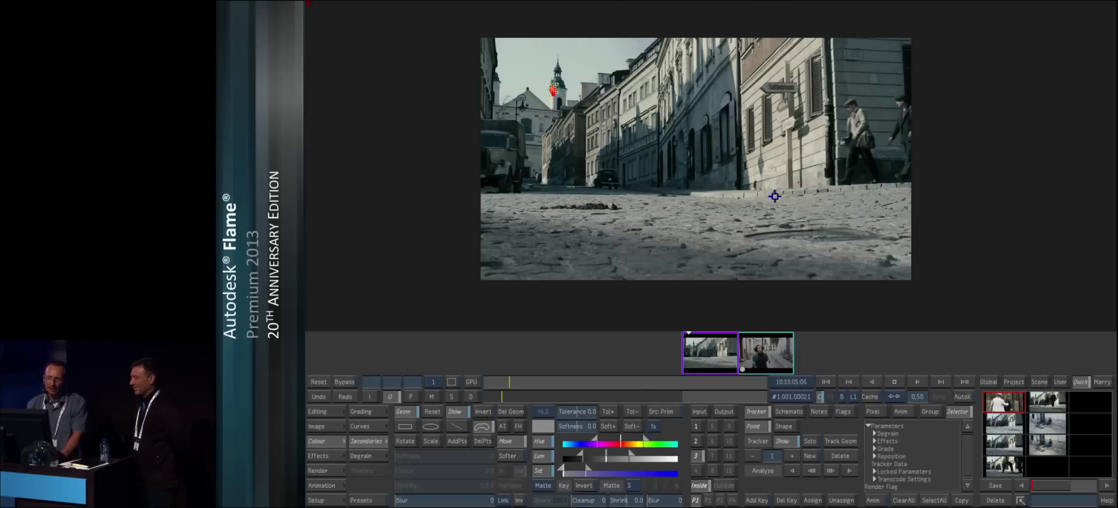
left_click(543, 412)
left_click(544, 426)
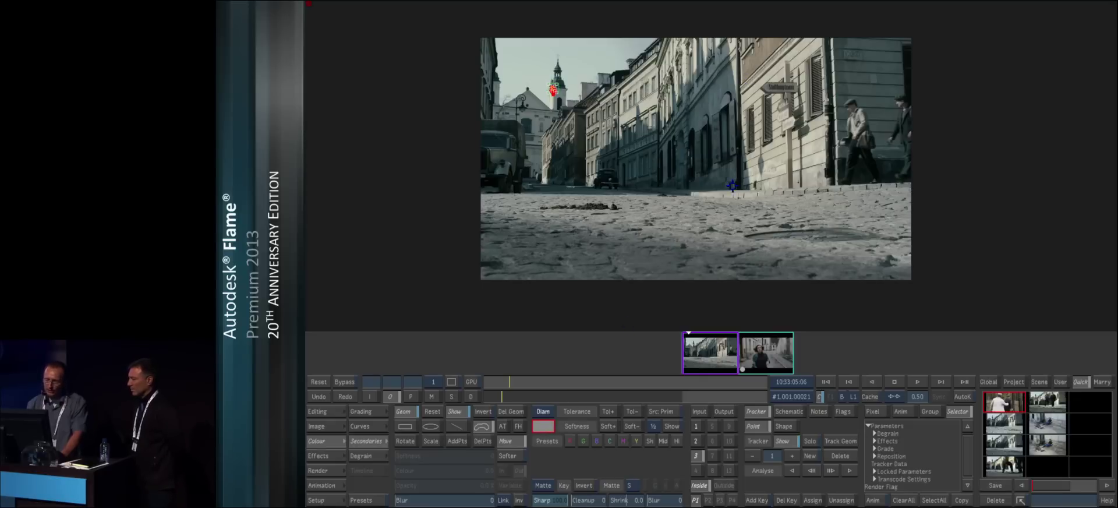
left_click_drag(751, 82, 762, 131)
key("m")
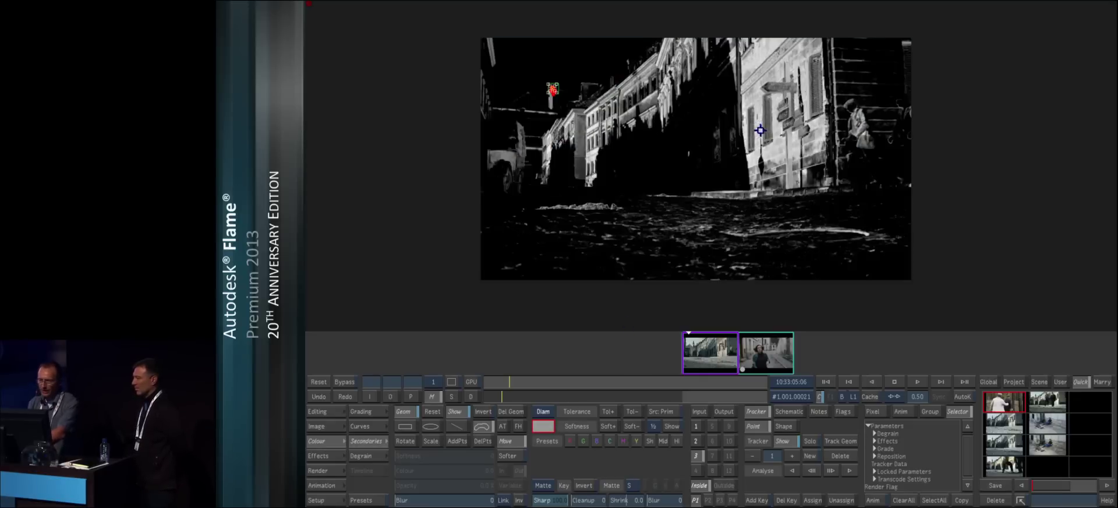
mouse_move(652, 499)
left_mouse_down()
mouse_move(632, 495)
mouse_move(647, 502)
left_mouse_up()
- Draw a closed freeform mask around the truck and the row of buildings, excluding the sky and foreground cobbles, and soften its edge
left_click(507, 441)
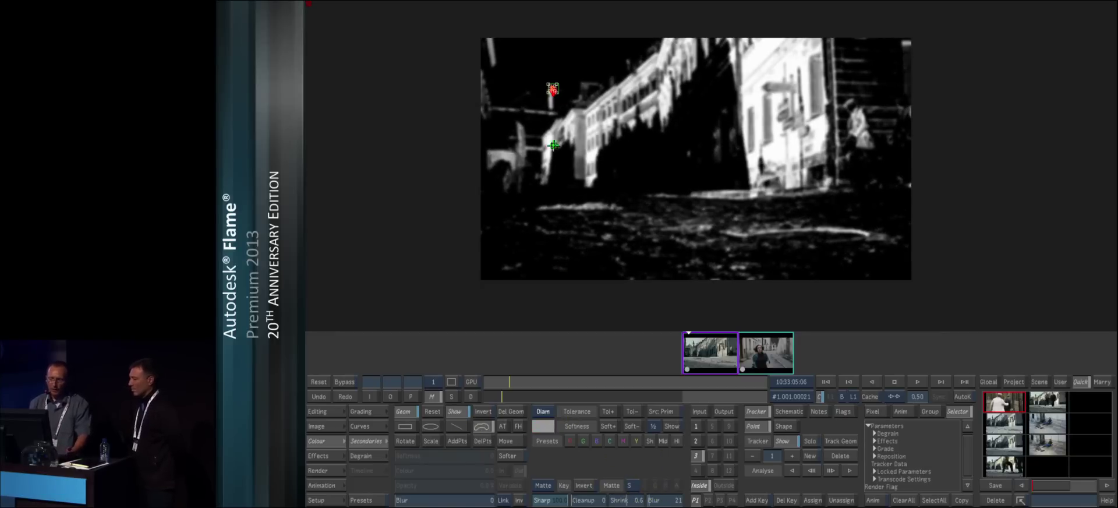
left_click(467, 137)
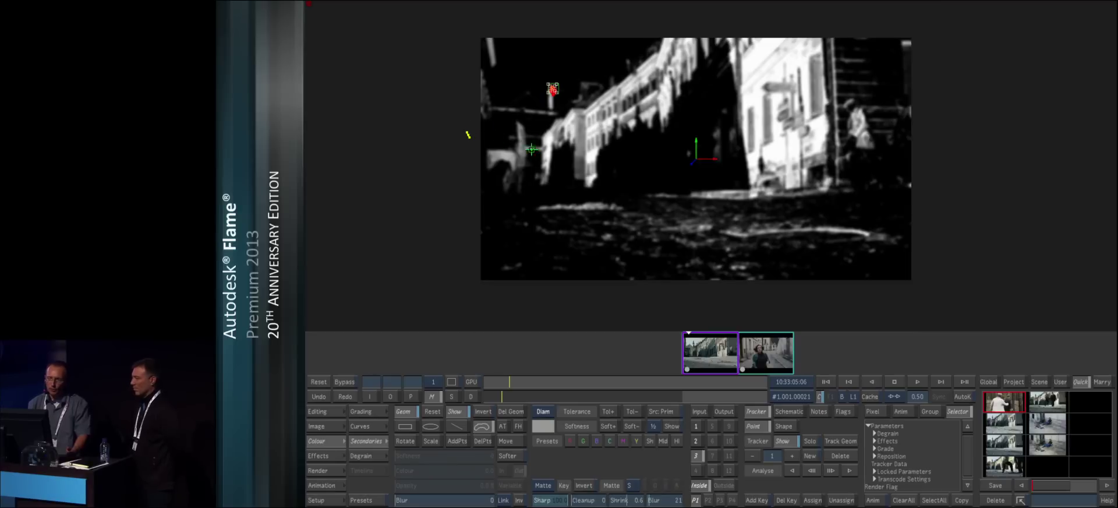
left_click(526, 131)
left_click(643, 23)
left_click(702, 7)
left_click(791, 7)
left_click(829, 25)
left_click(844, 83)
left_click(846, 187)
left_click(817, 207)
left_click(649, 217)
left_click(588, 199)
left_click(484, 198)
left_click(468, 156)
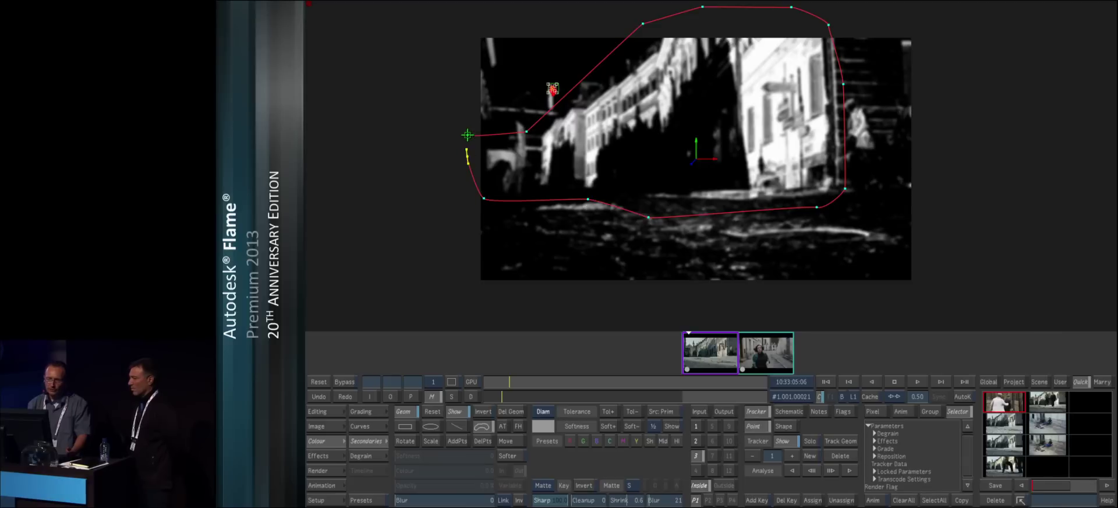
left_click(468, 136)
left_click_drag(423, 456, 438, 458)
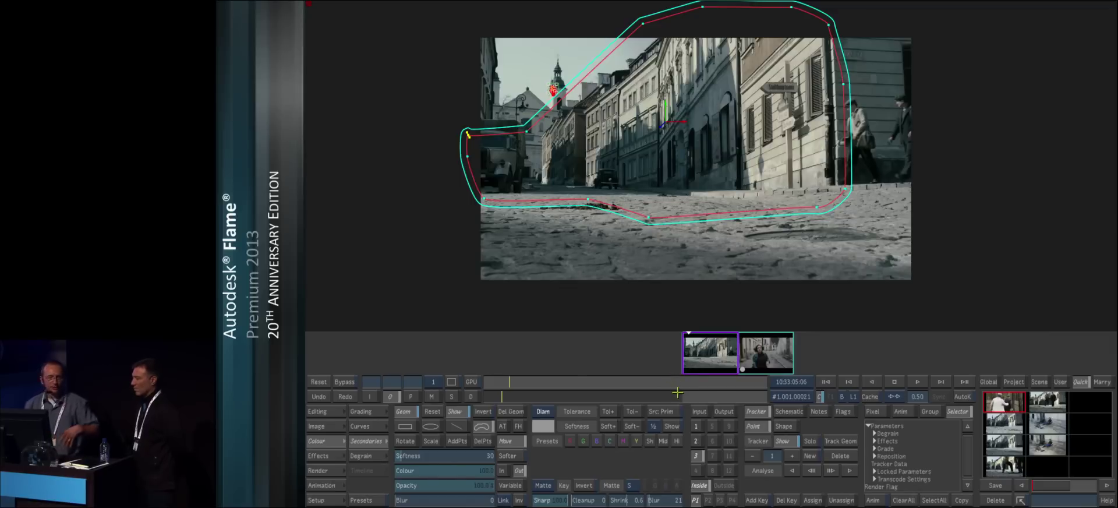
- Warm the keyed building facades with a slight gamma tint and compare the shot with the grade bypassed
left_click(370, 411)
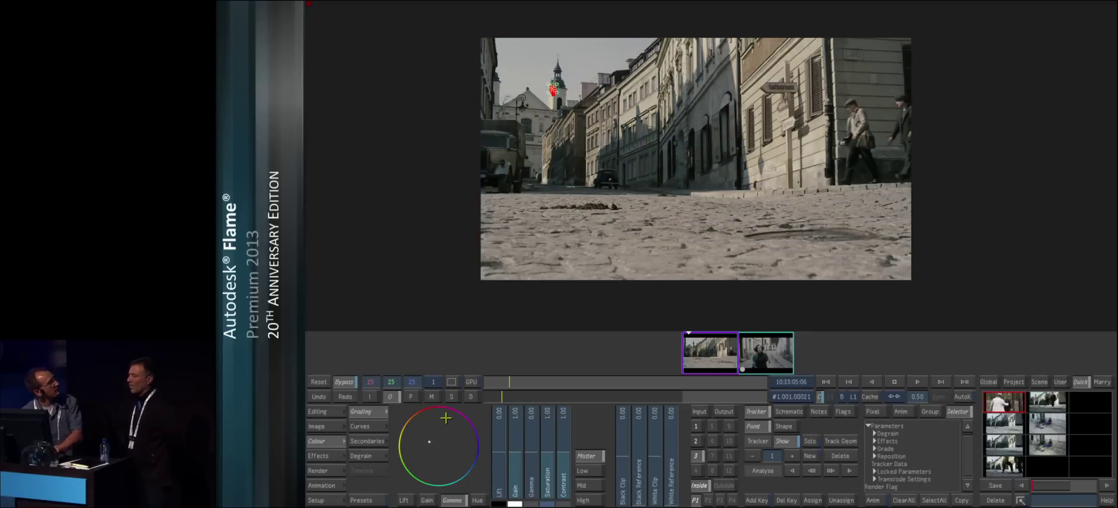
key("b")
key("b")
key("b")
key("b")
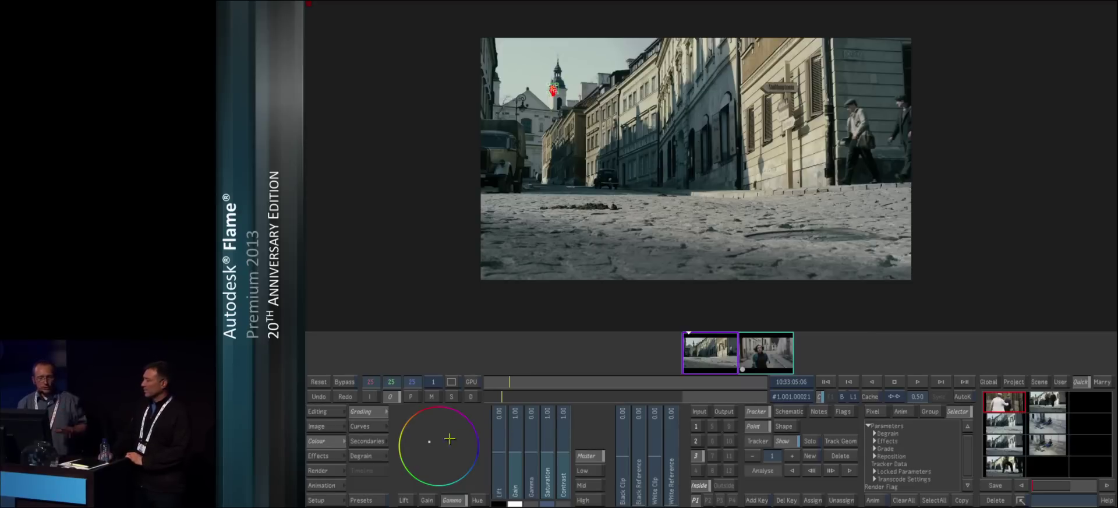
- Load the GRADED version of the grade and show the street shot's secondary shapes
left_click(323, 498)
left_click(372, 412)
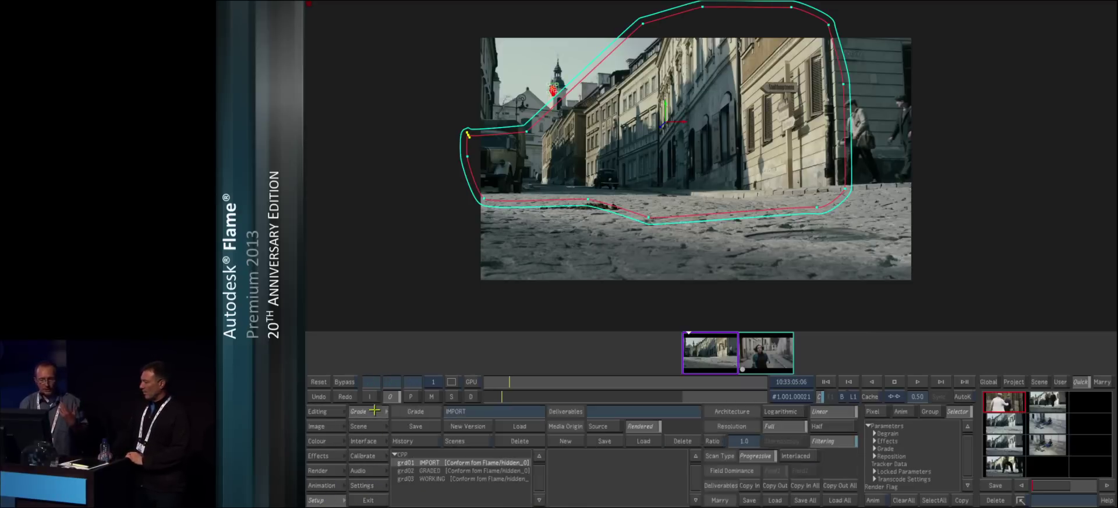
left_click(458, 470)
left_click(519, 426)
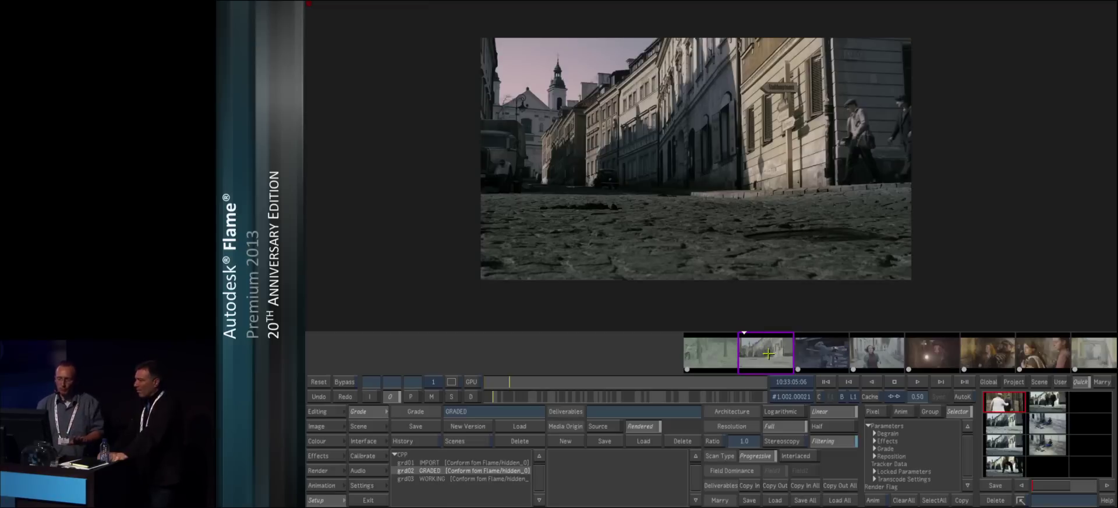
left_click(318, 441)
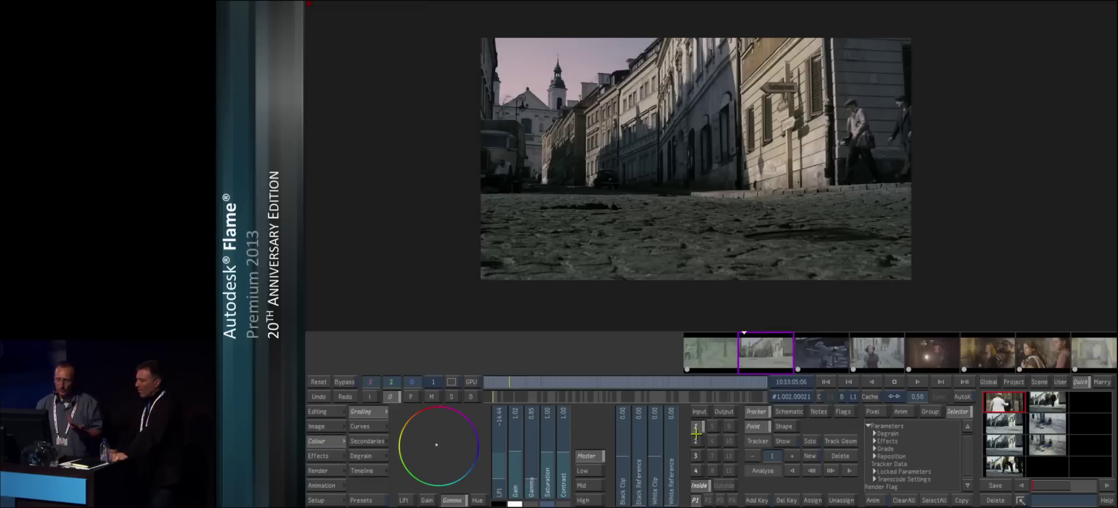
left_click(366, 441)
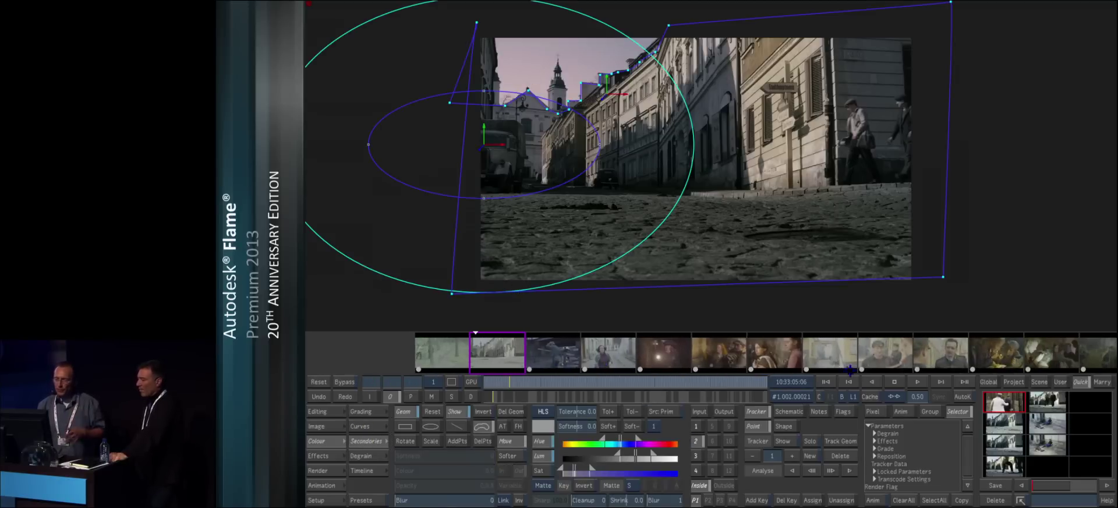
- Examine the dark torchlight shot of the woman and man with and without its grade, including its layer 1 mask and layer 2 key matte
left_click_drag(974, 368, 684, 350)
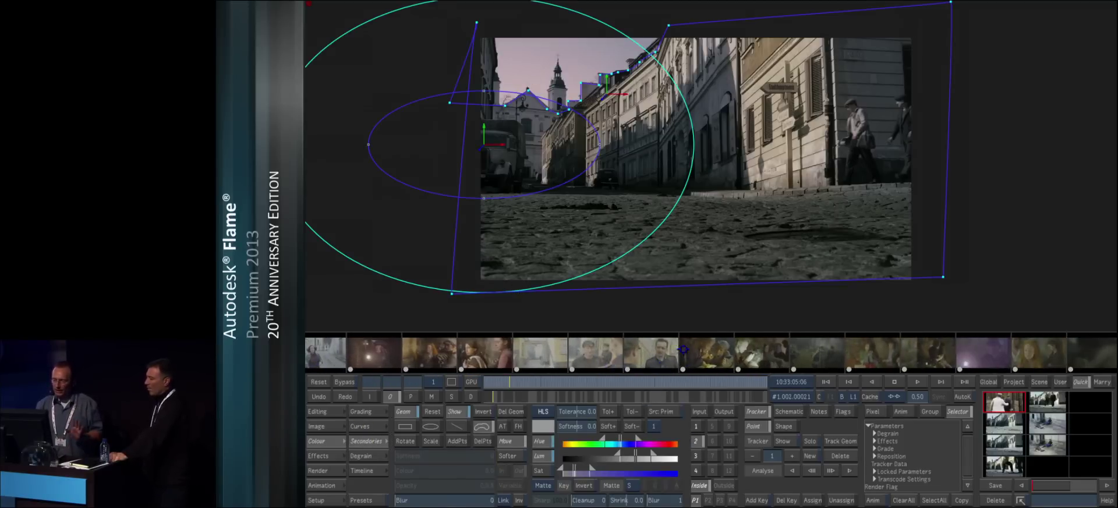
left_click(710, 355)
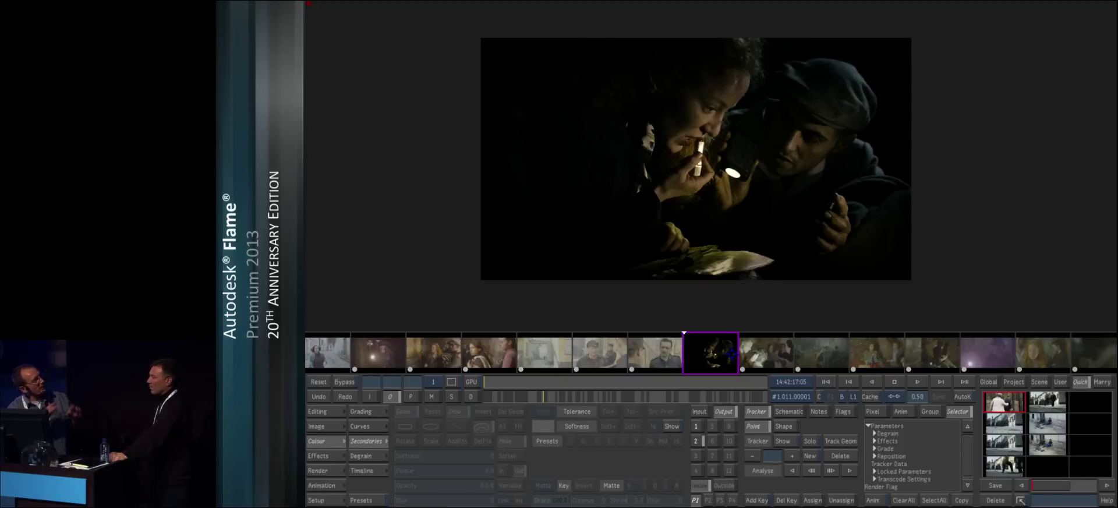
key("ctrl+z")
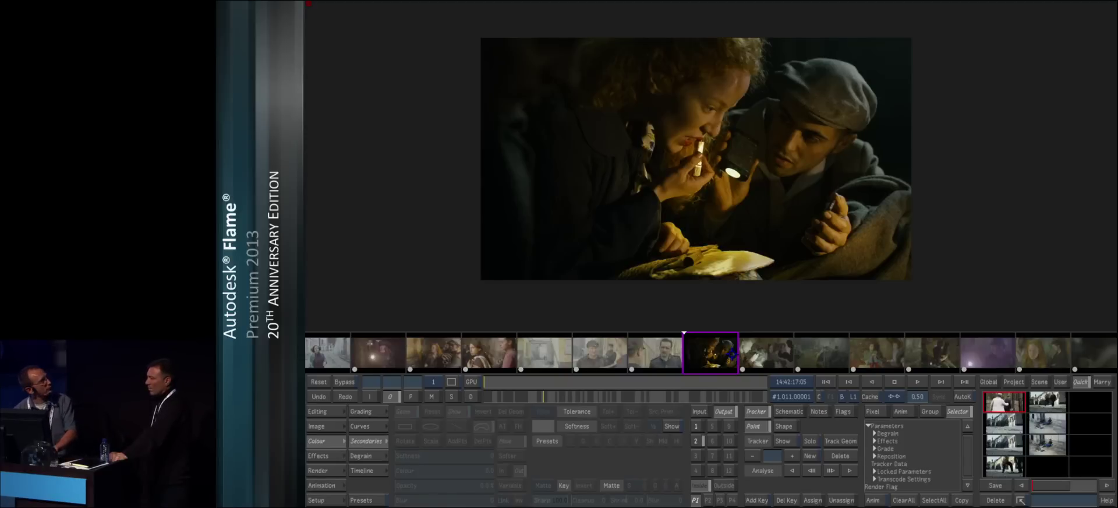
key("ctrl+y")
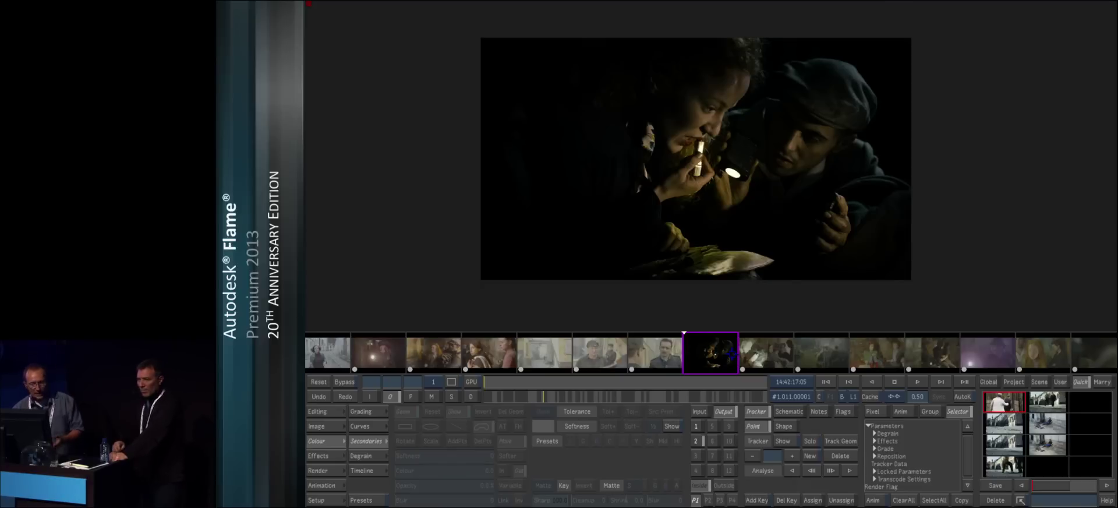
left_click(697, 428)
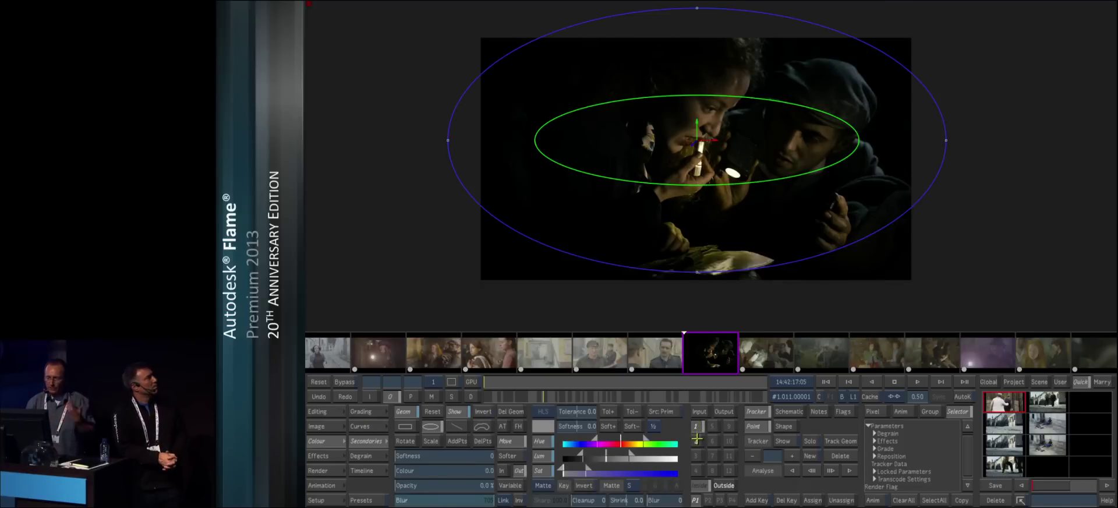
left_click(695, 441)
key("F3")
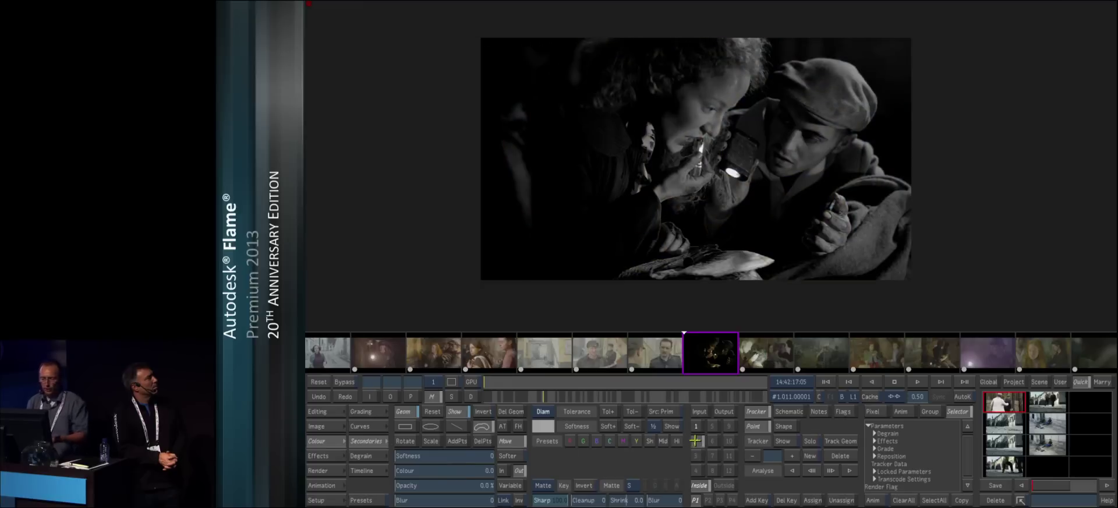
key("F4")
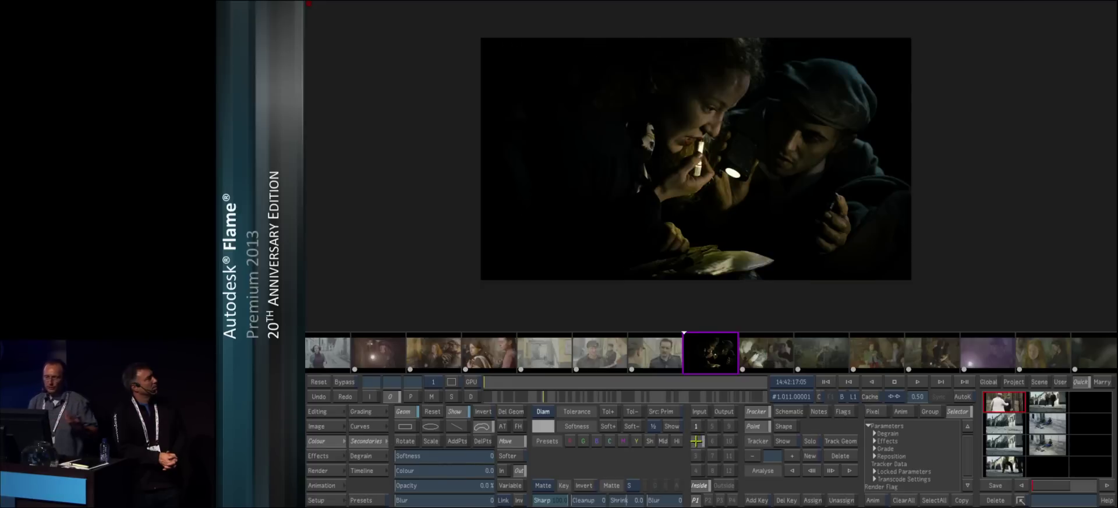
- Review the following dark shot of the woman tending a man's hair, comparing its grade and checking the secondary mask on the seated man
left_click(767, 355)
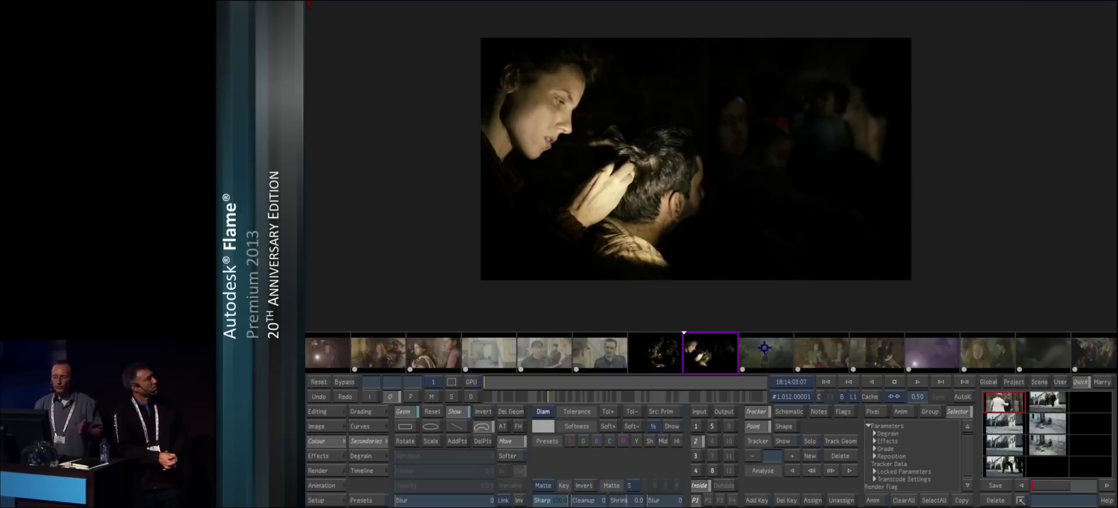
left_click_drag(520, 383, 540, 384)
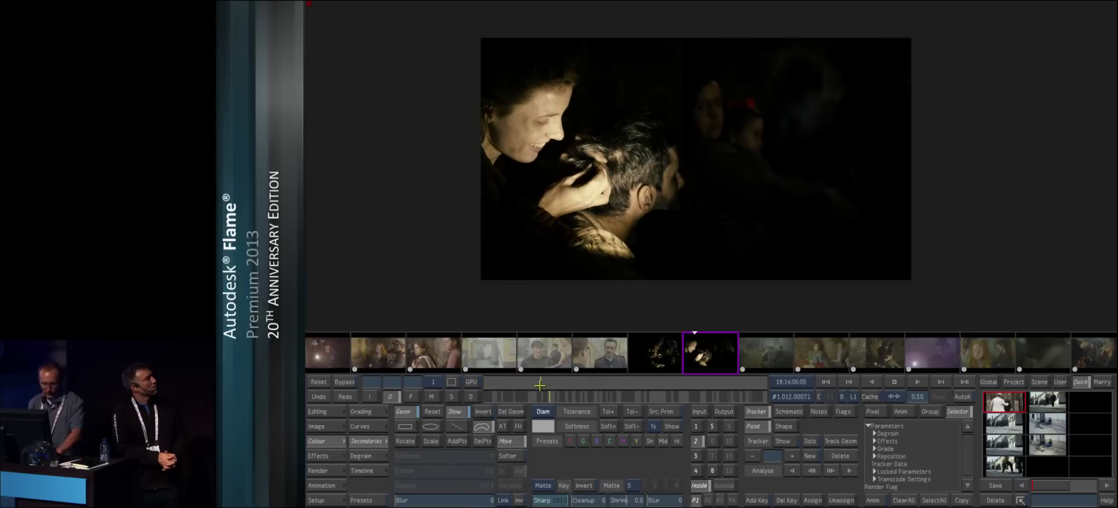
key("b")
key("b")
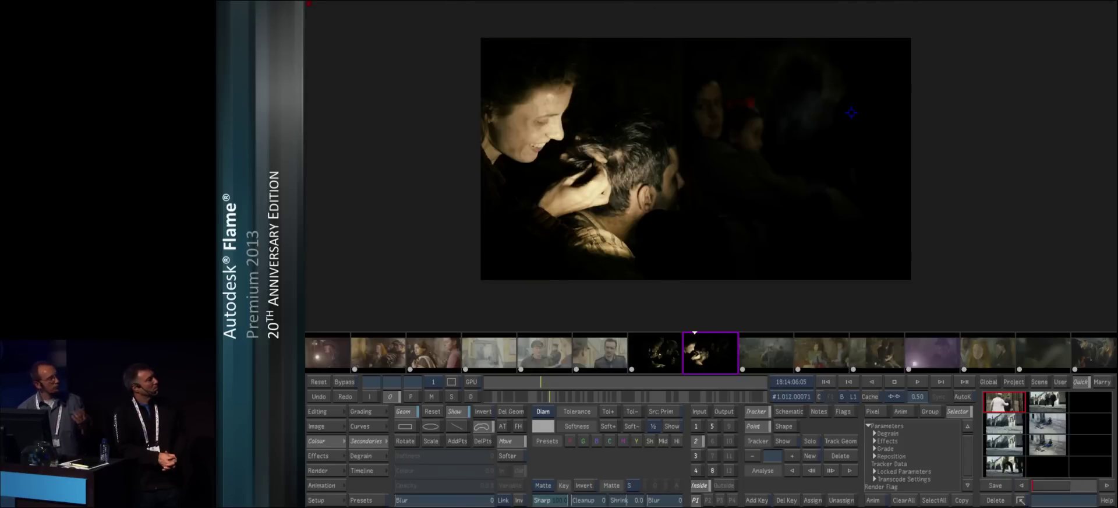
left_click(699, 457)
left_click_drag(577, 383, 631, 384)
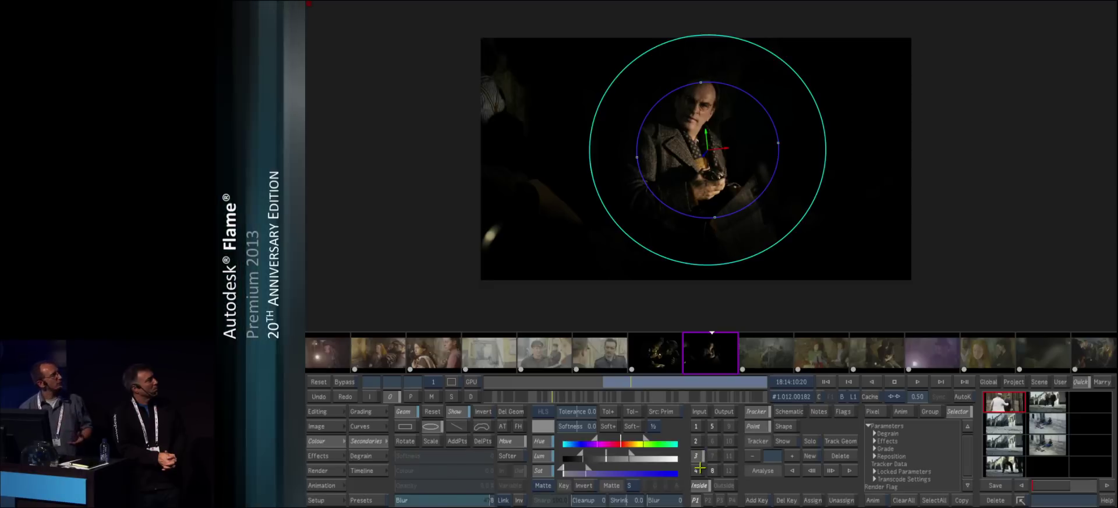
- Step forward to the shot of the two seated children and inspect its secondaries, including the masks on the girl's eyes and their grading
key("Down")
key("Down")
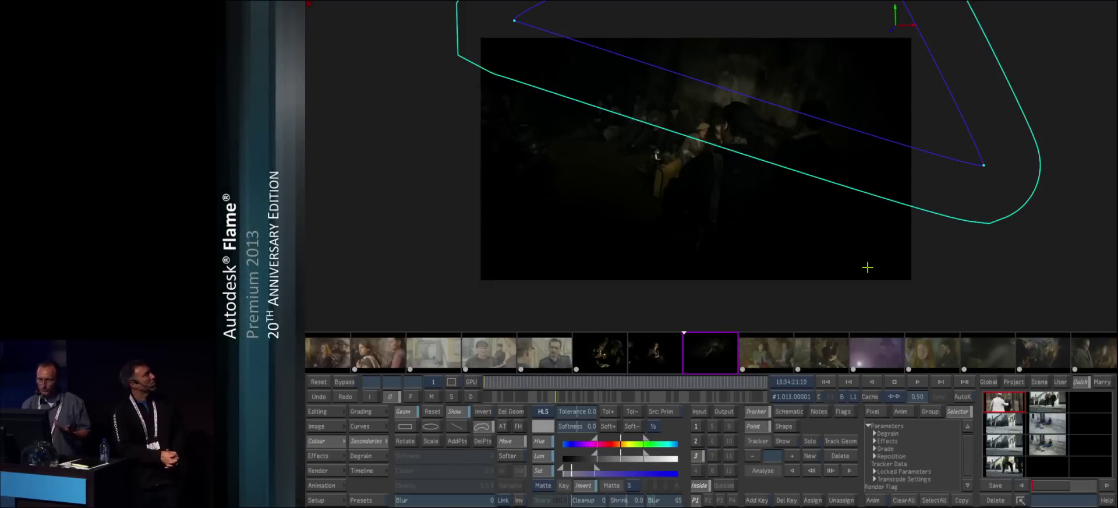
key("Down")
key("Up")
left_click(696, 427)
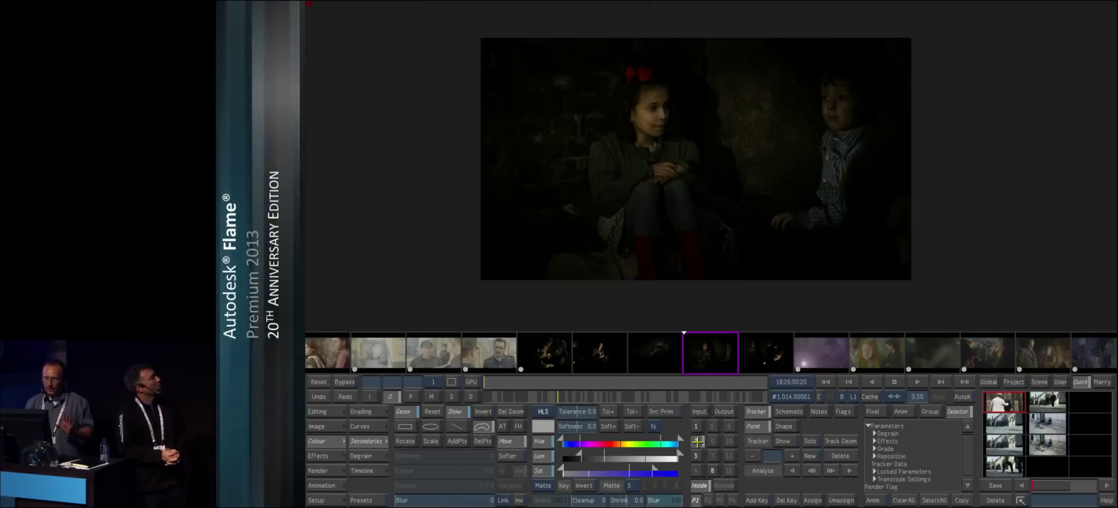
left_click(696, 455)
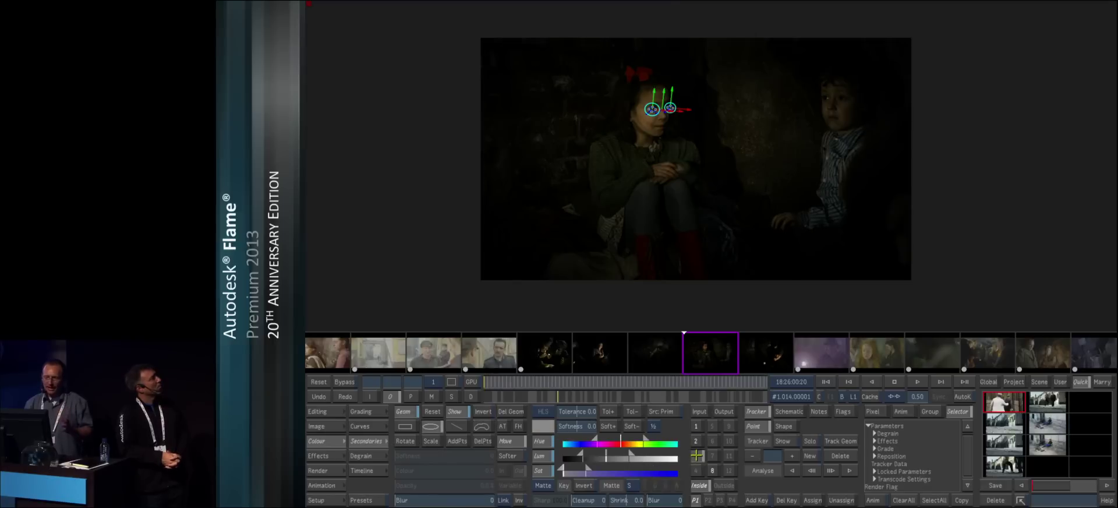
left_click(379, 415)
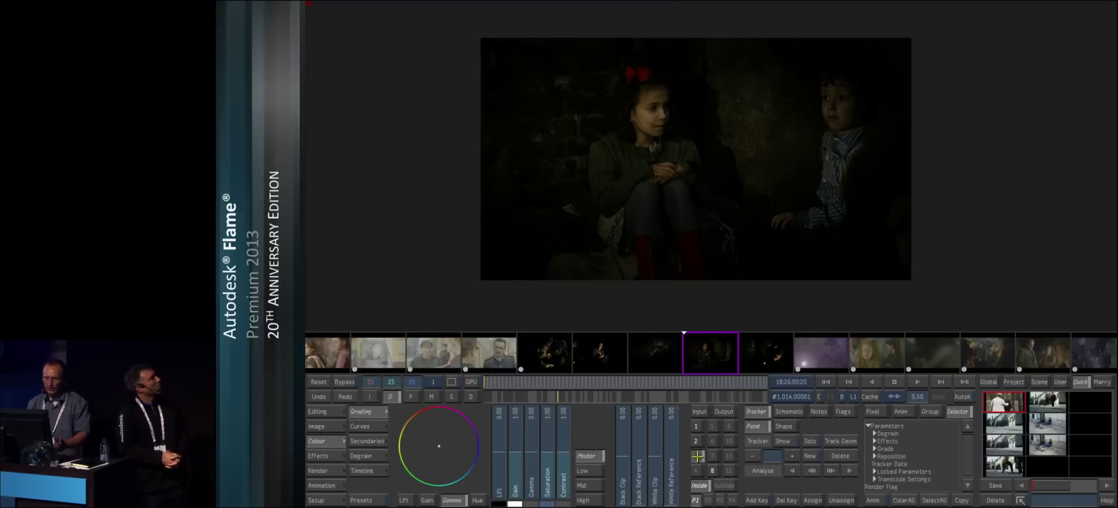